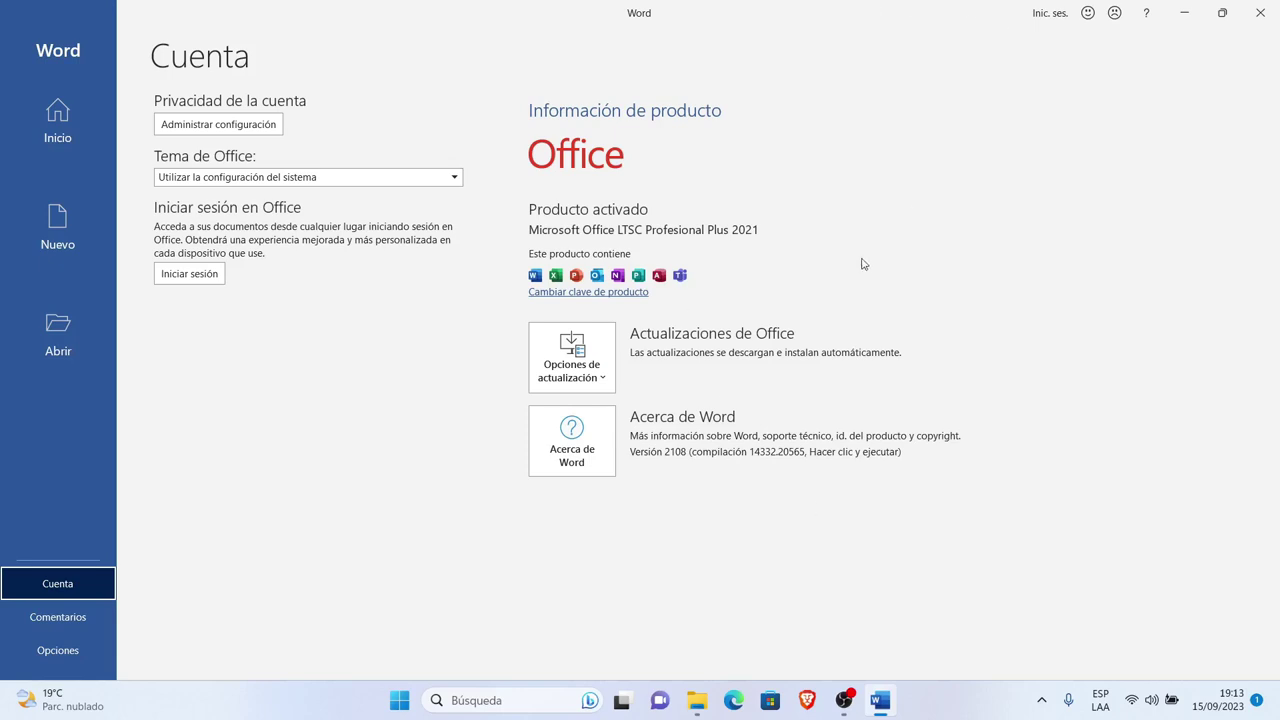
- Switch to Edge, search the web for "implementar office ltsc 2023", and view the "Implementación de Office LTSC 2021" article before closing both pages
{"action": "left_click", "coordinate": [1259, 14]}
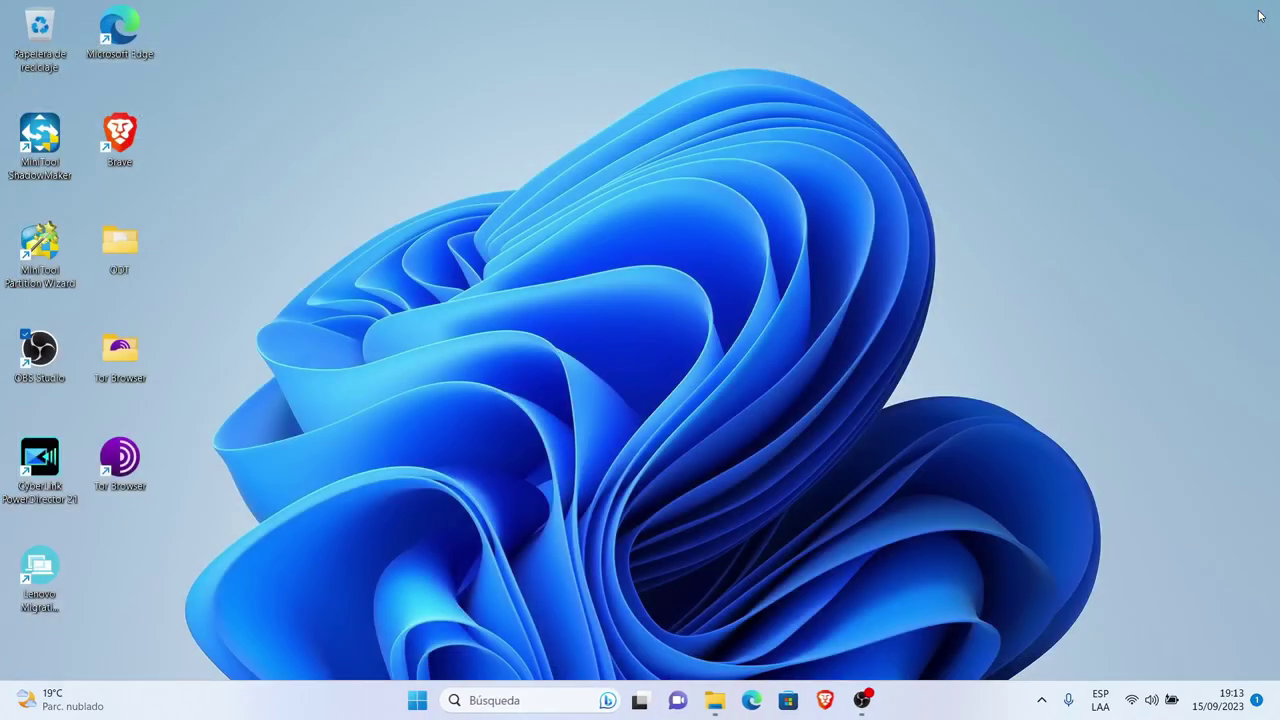
{"action": "left_click", "coordinate": [751, 700]}
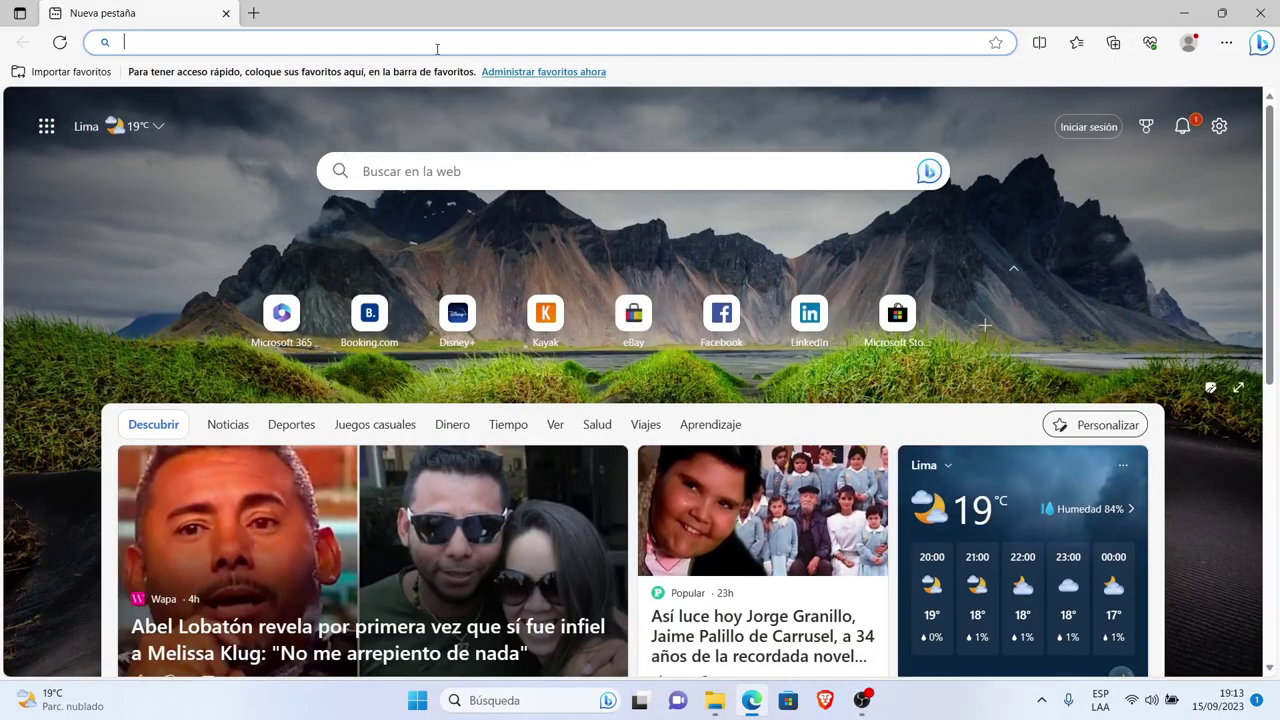
{"action": "type", "text": "implementar office ltsc 2023"}
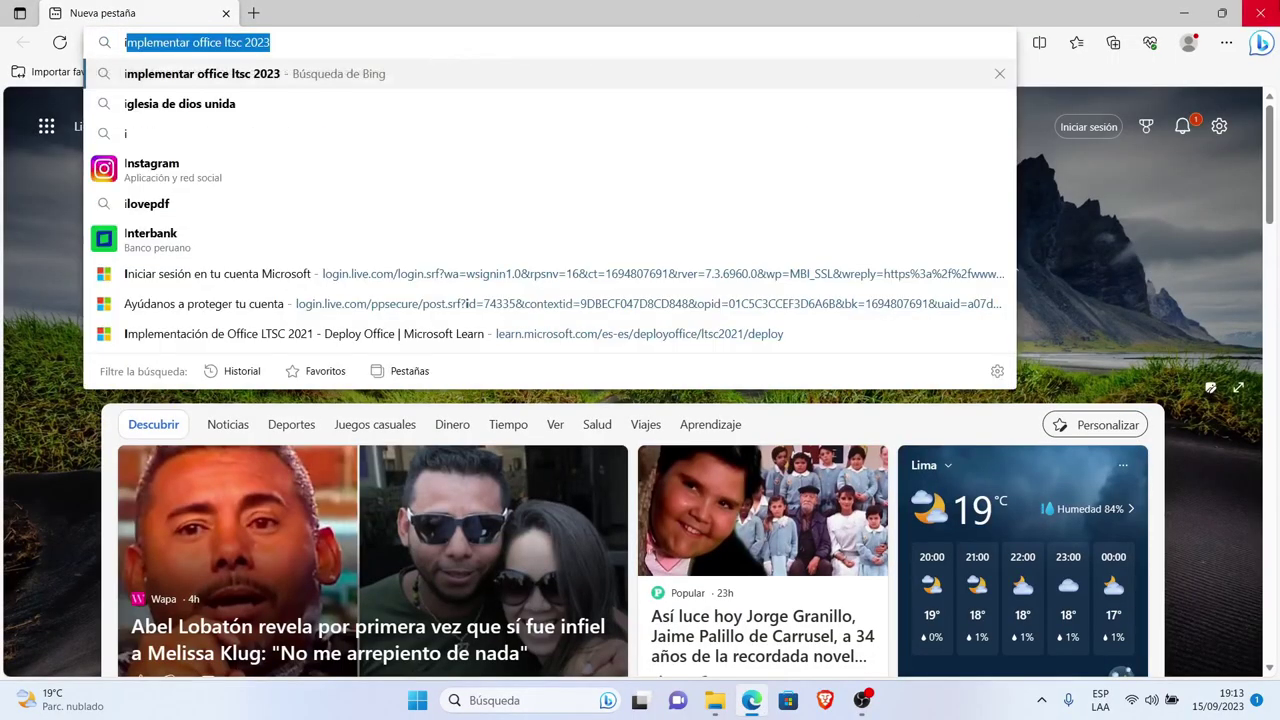
{"action": "key", "text": "Return"}
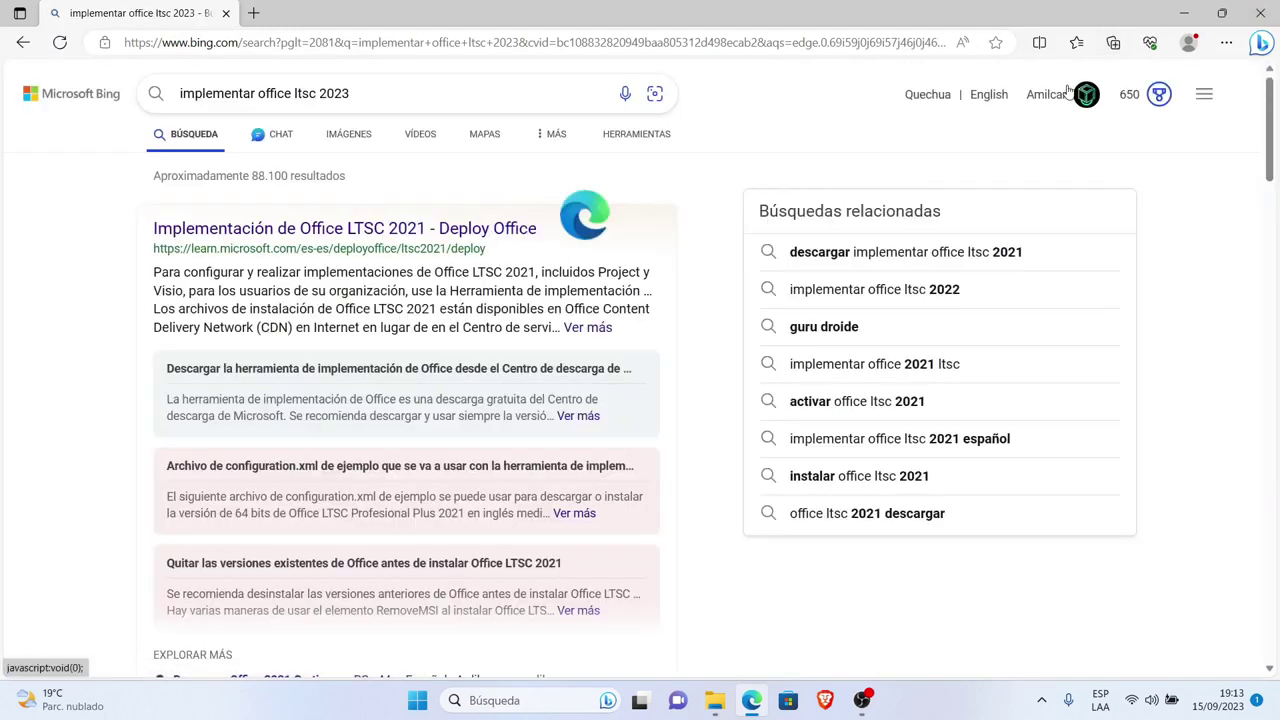
{"action": "left_click", "coordinate": [452, 230]}
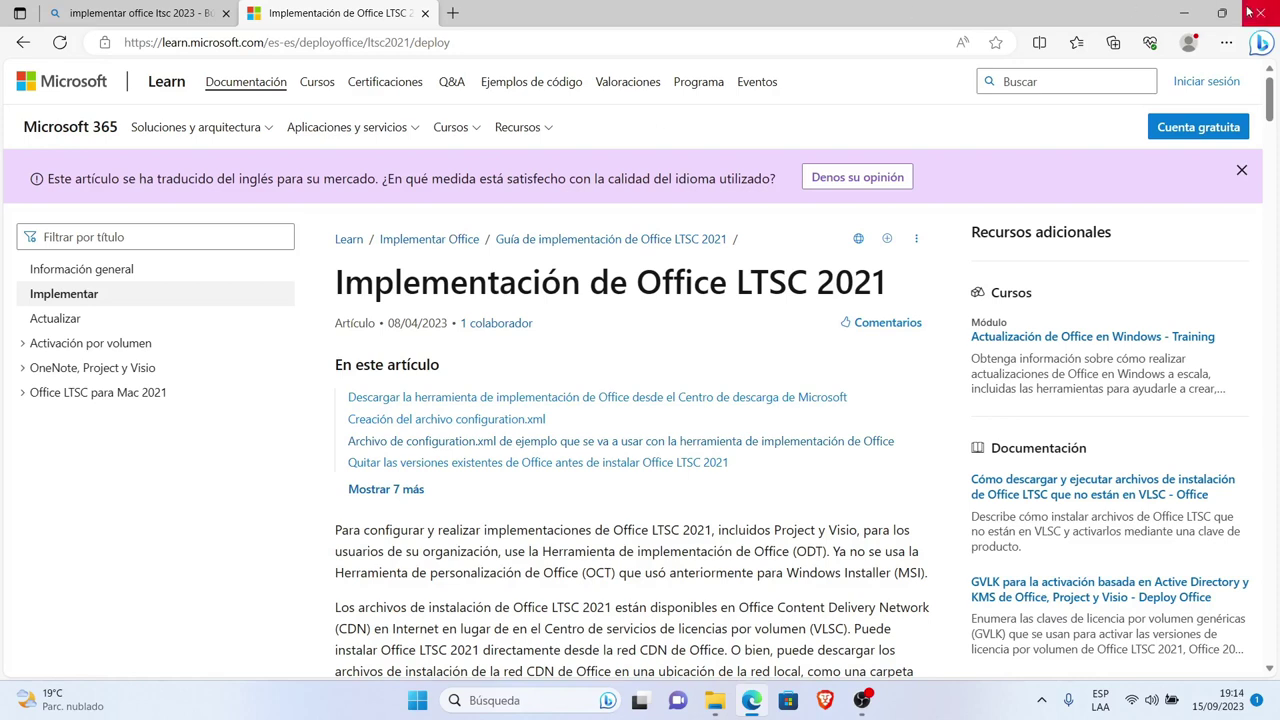
{"action": "left_click", "coordinate": [427, 13]}
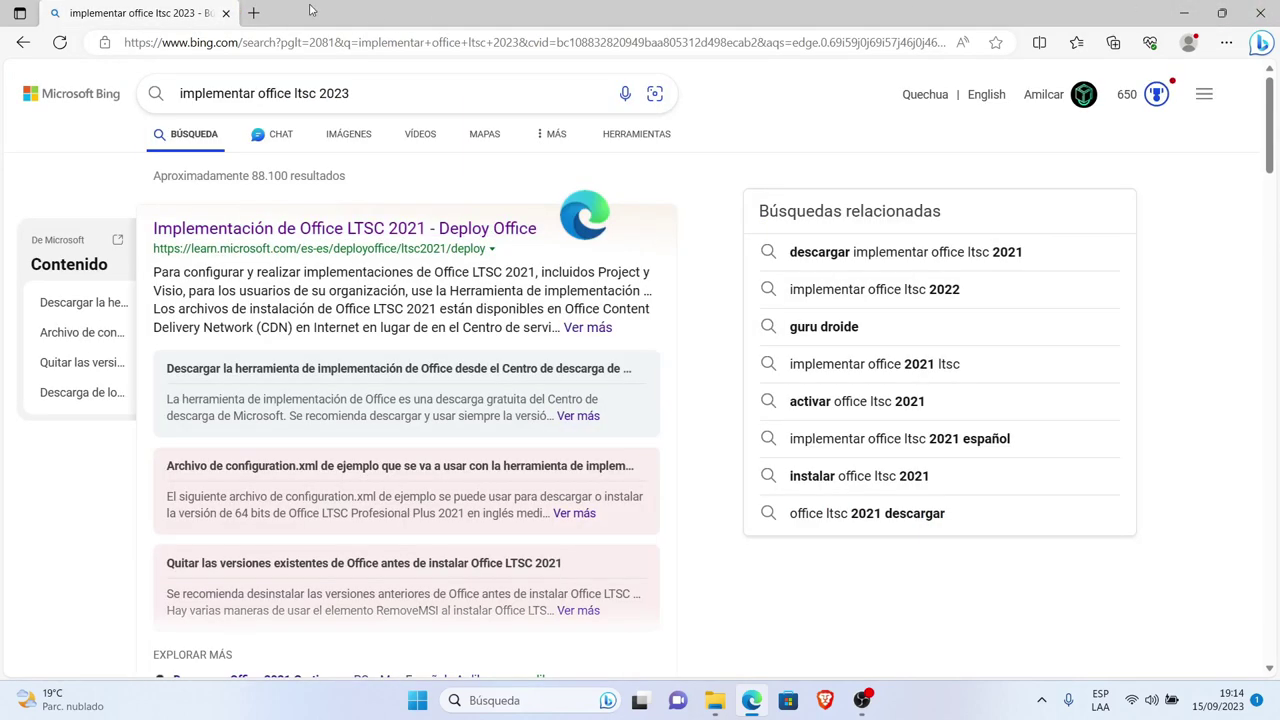
{"action": "left_click", "coordinate": [226, 13]}
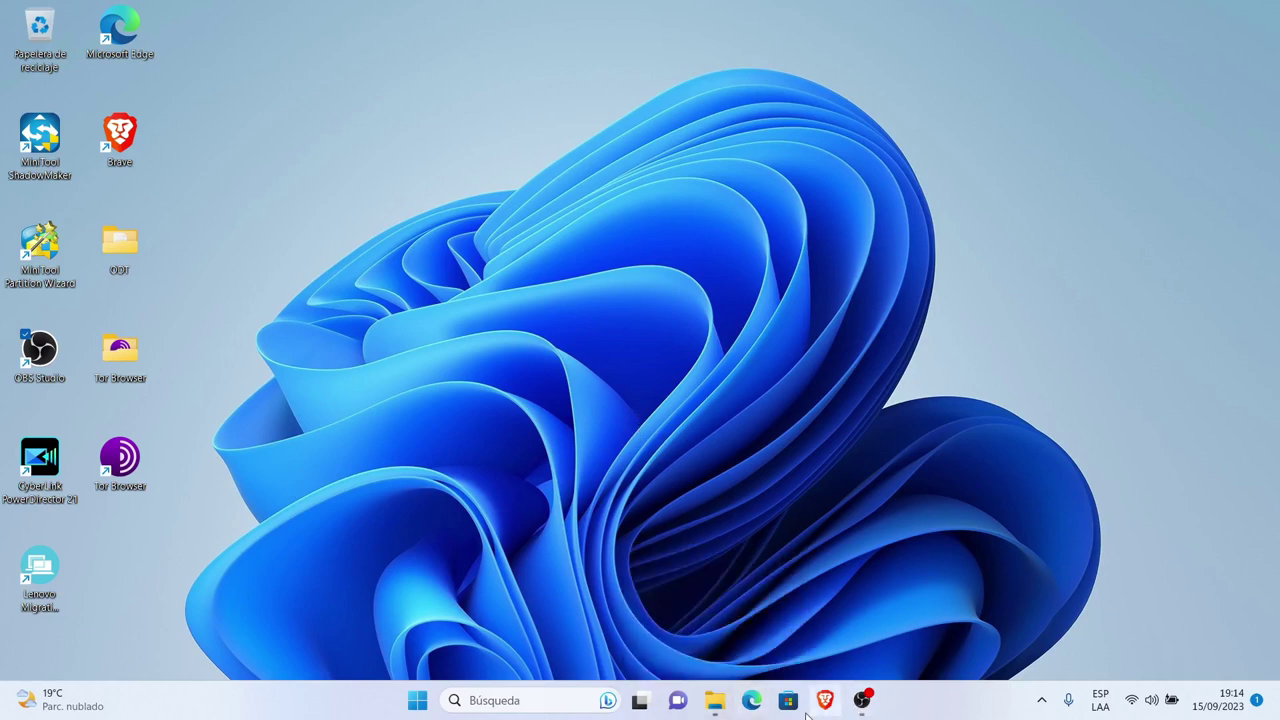
- Switch to Word, create a blank document to check that the program works, and close it
{"action": "left_click", "coordinate": [417, 700]}
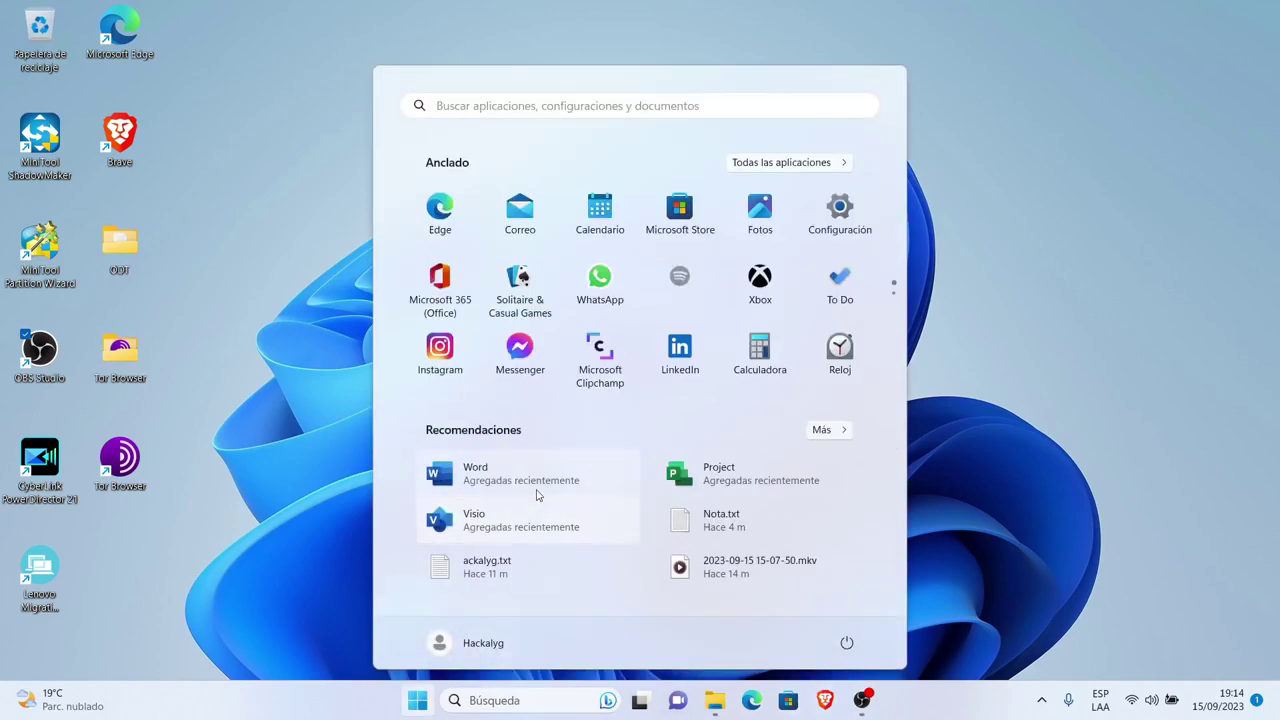
{"action": "left_click", "coordinate": [440, 626]}
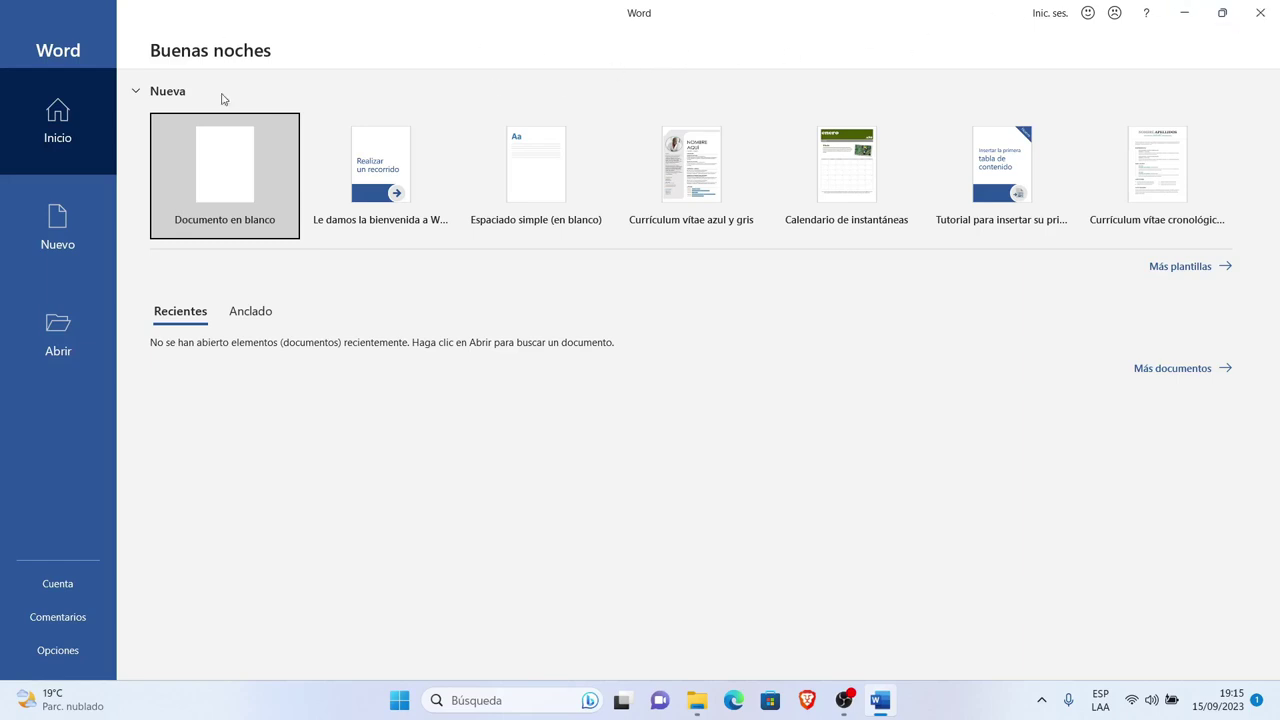
{"action": "left_click", "coordinate": [170, 166]}
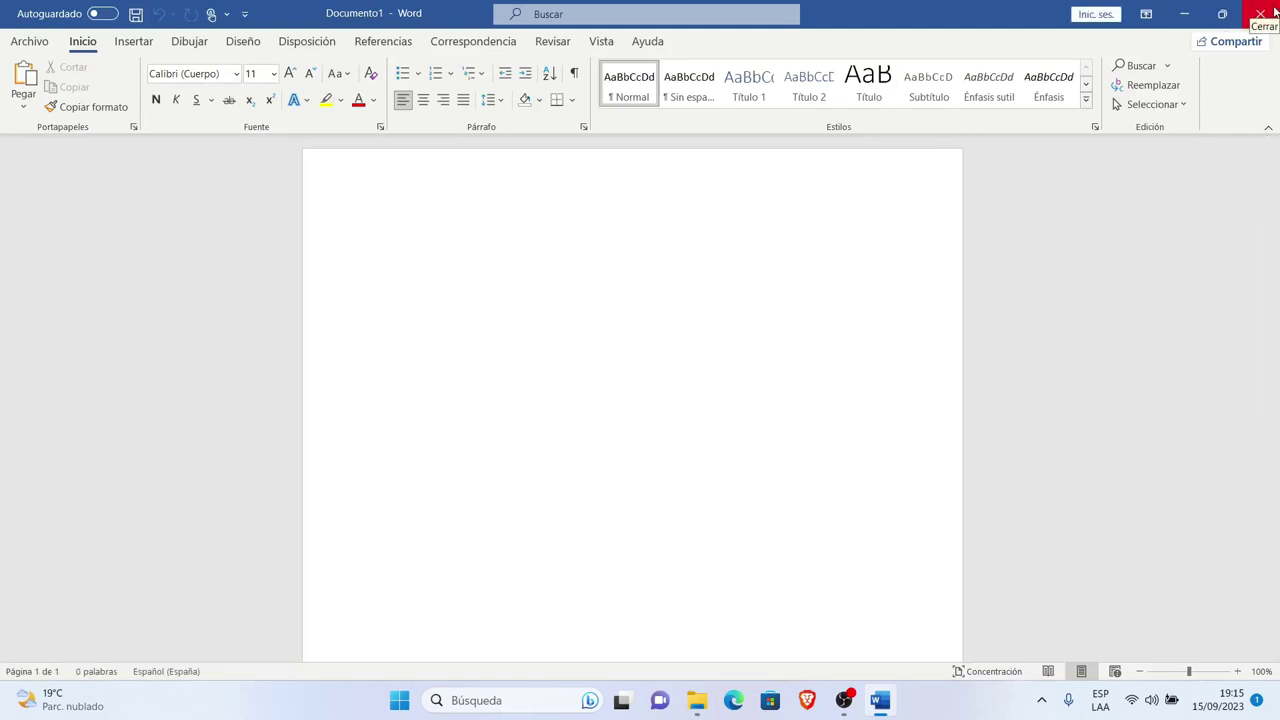
{"action": "left_click", "coordinate": [1273, 9]}
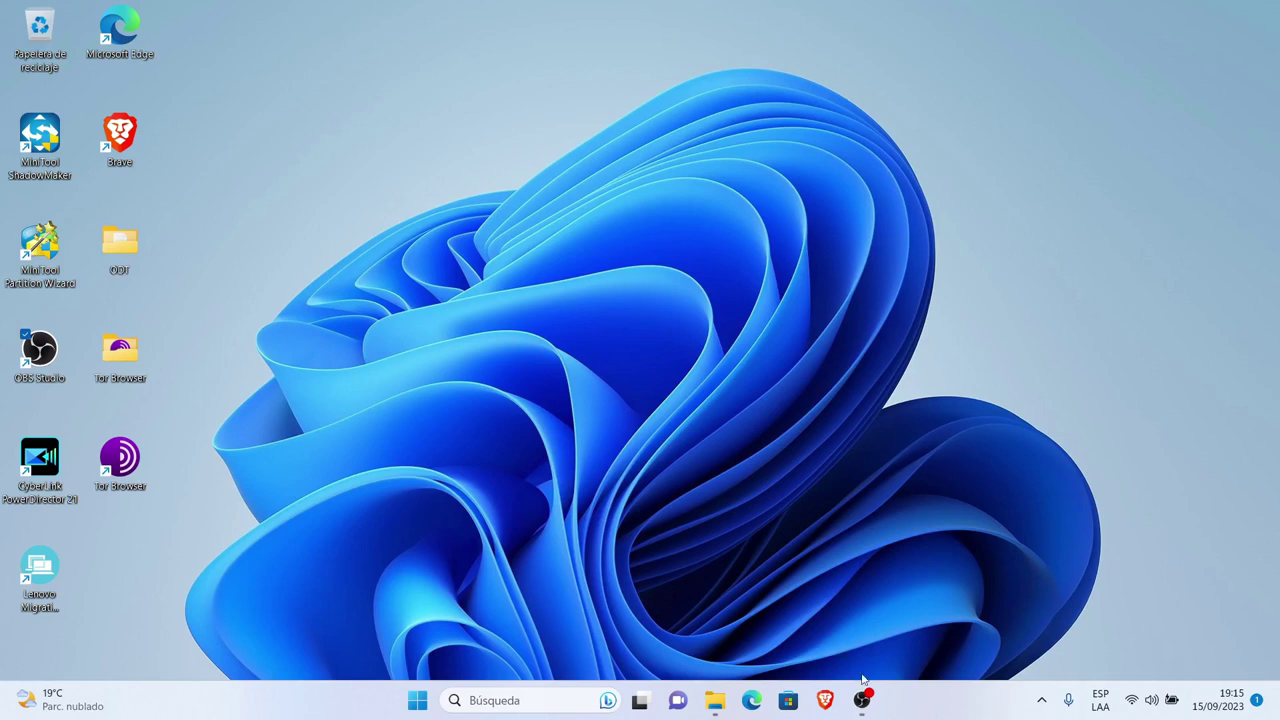
- Switch to Edge and examine the basic deployment steps in the "Implementación de Office LTSC 2021" article
{"action": "mouse_move", "coordinate": [862, 700]}
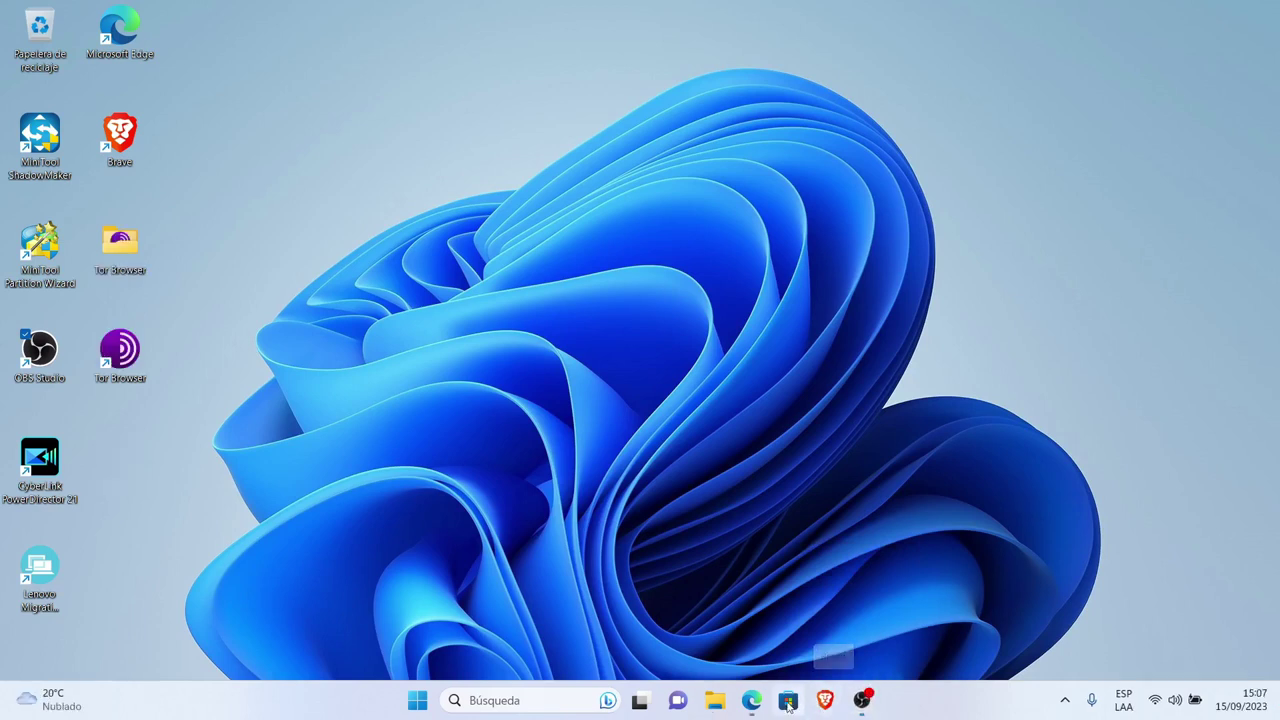
{"action": "left_click", "coordinate": [752, 700]}
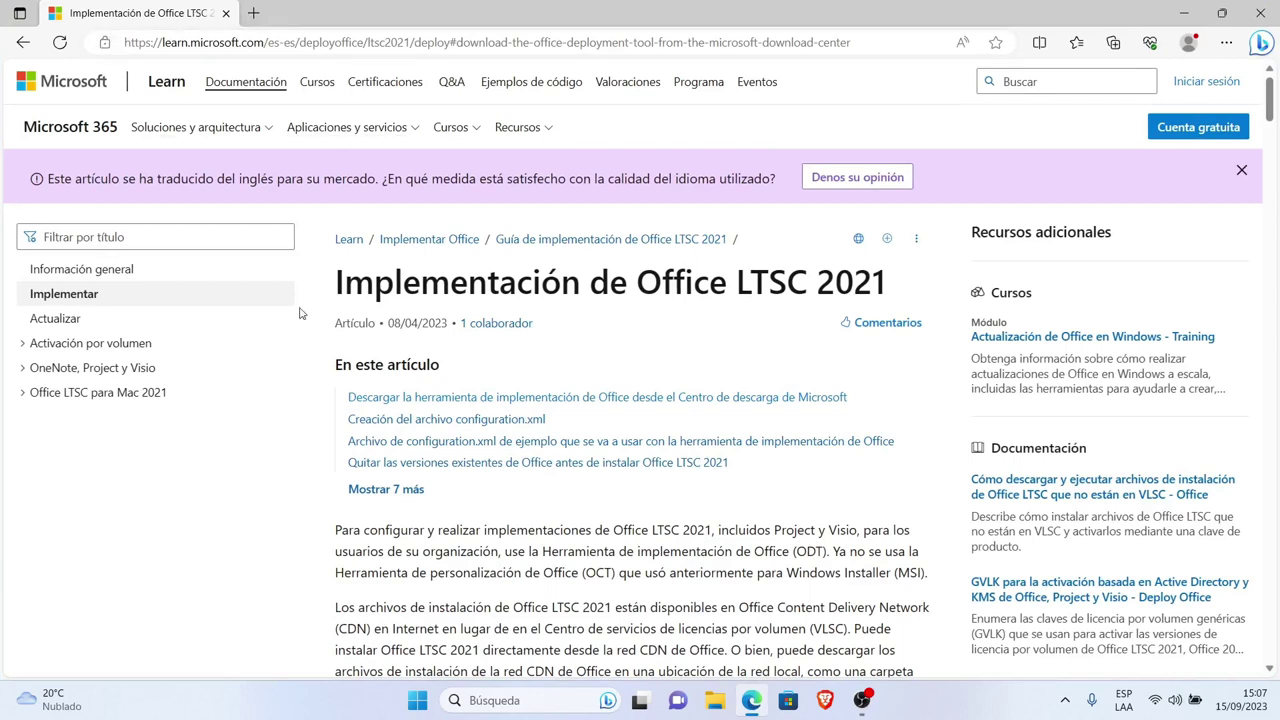
{"action": "left_click_drag", "start_coordinate": [335, 275], "coordinate": [904, 282]}
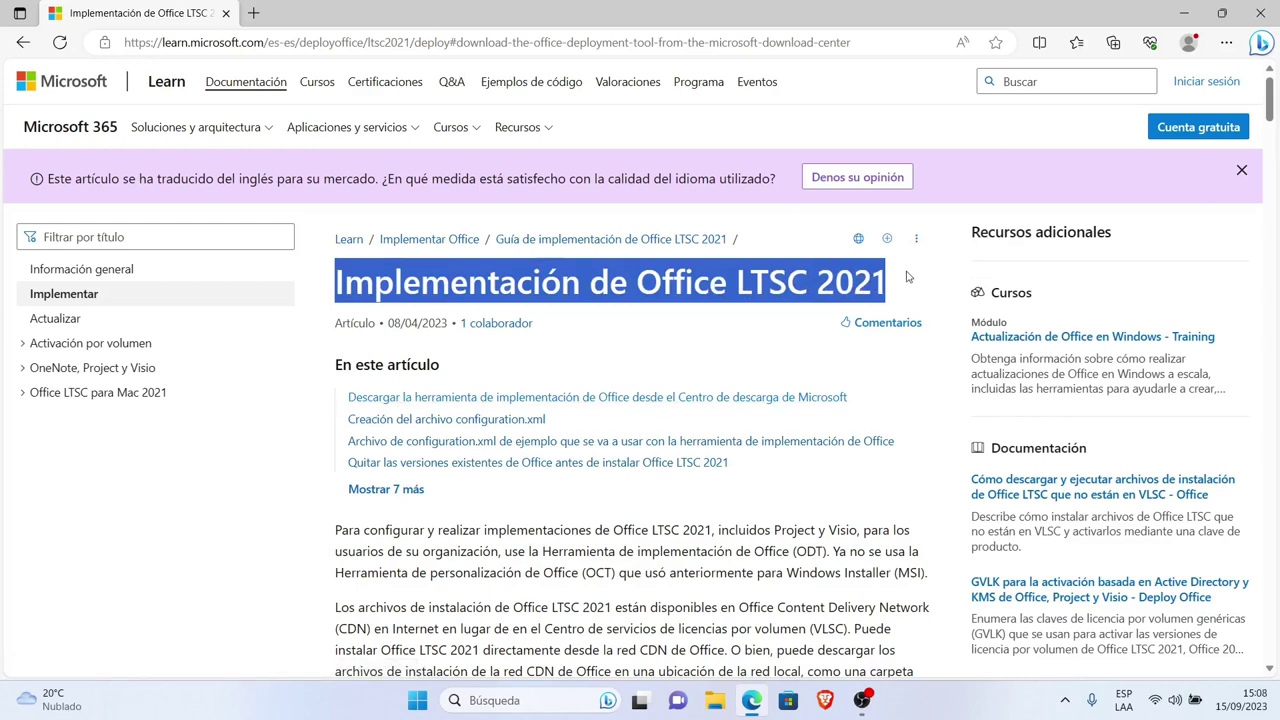
{"action": "left_click", "coordinate": [908, 277]}
{"action": "left_click_drag", "start_coordinate": [1273, 107], "coordinate": [1267, 152]}
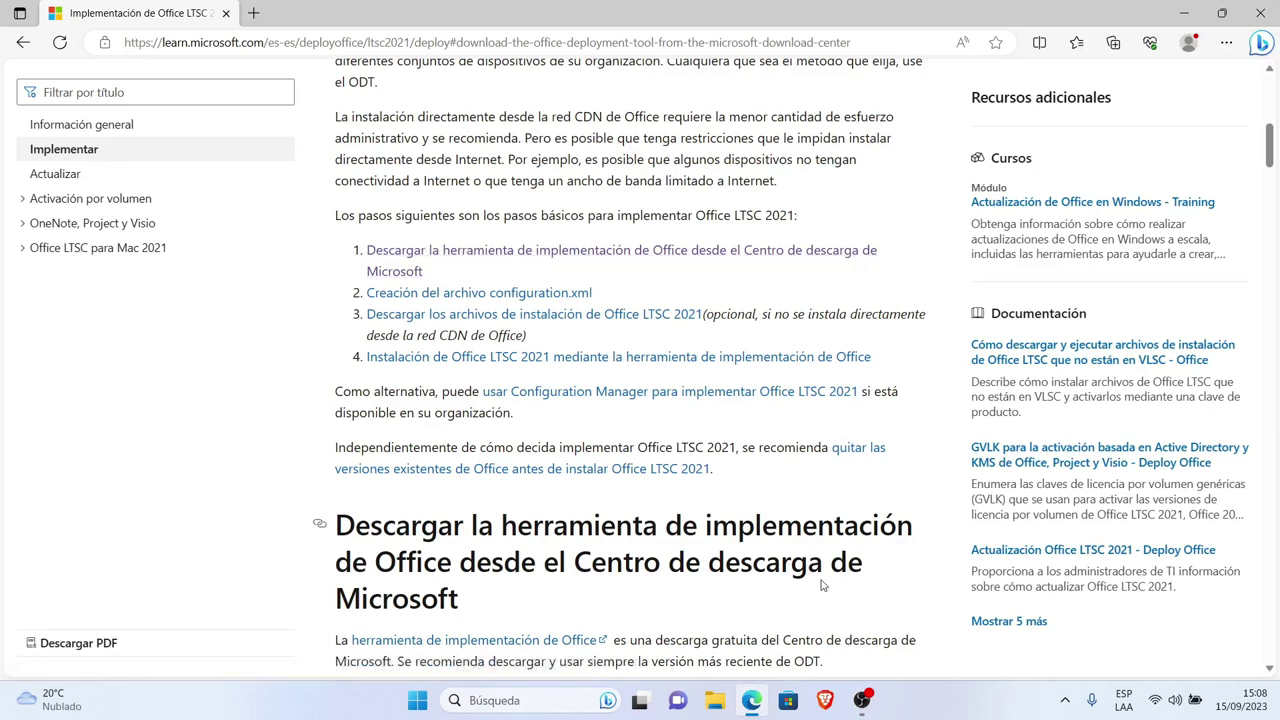
{"action": "left_click", "coordinate": [862, 700]}
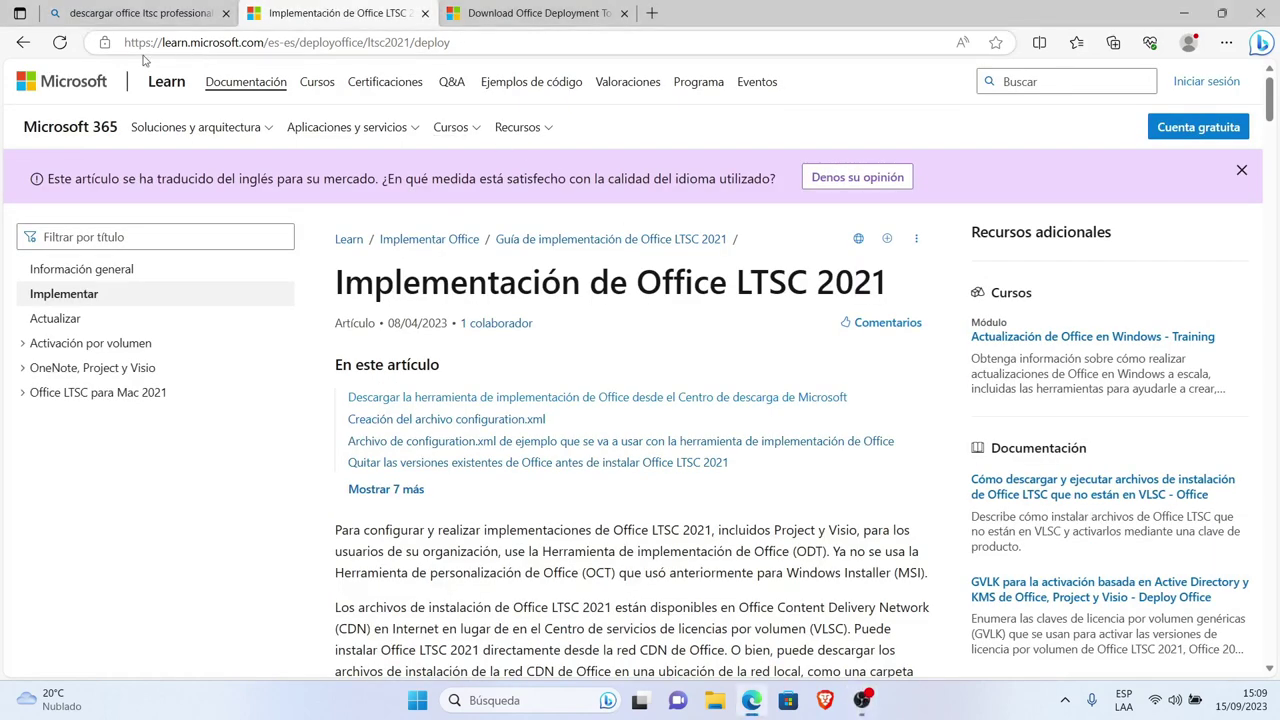
- Reopen the "Implementación de Office LTSC 2021" article from the "descargar office ltsc professional plus 2021" search results and close the search page
{"action": "left_click", "coordinate": [26, 46]}
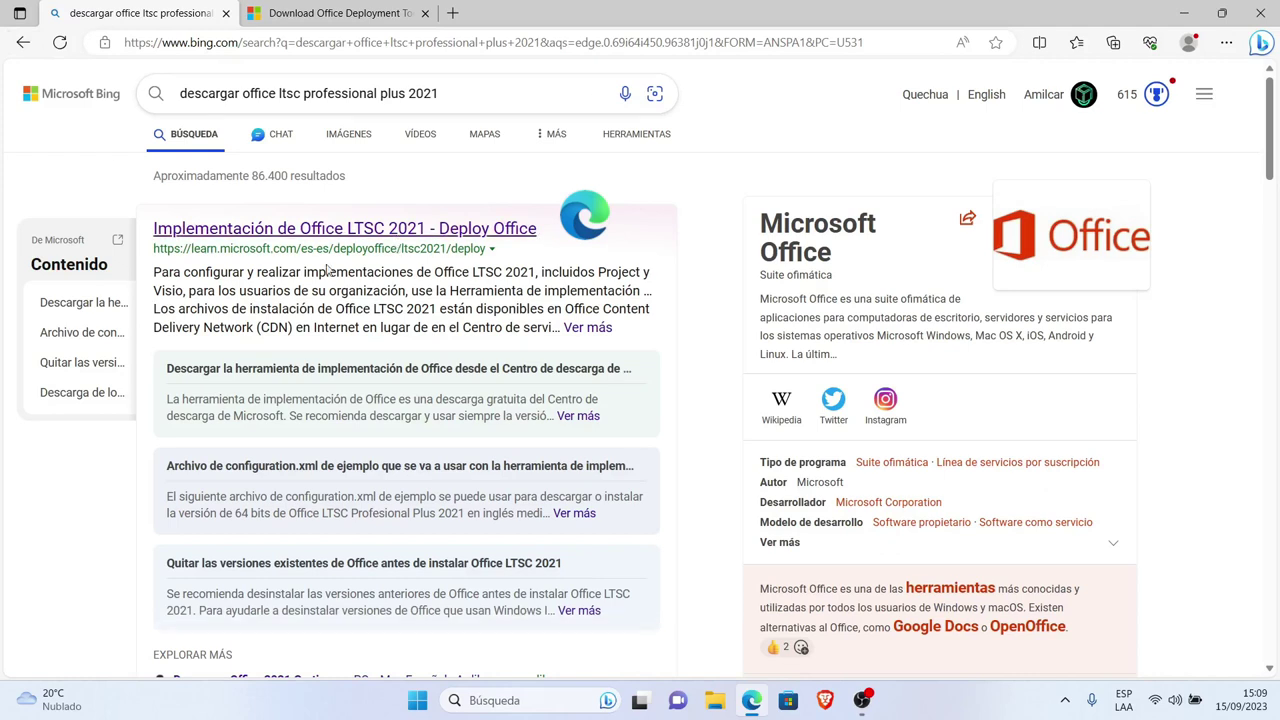
{"action": "left_click", "coordinate": [448, 228]}
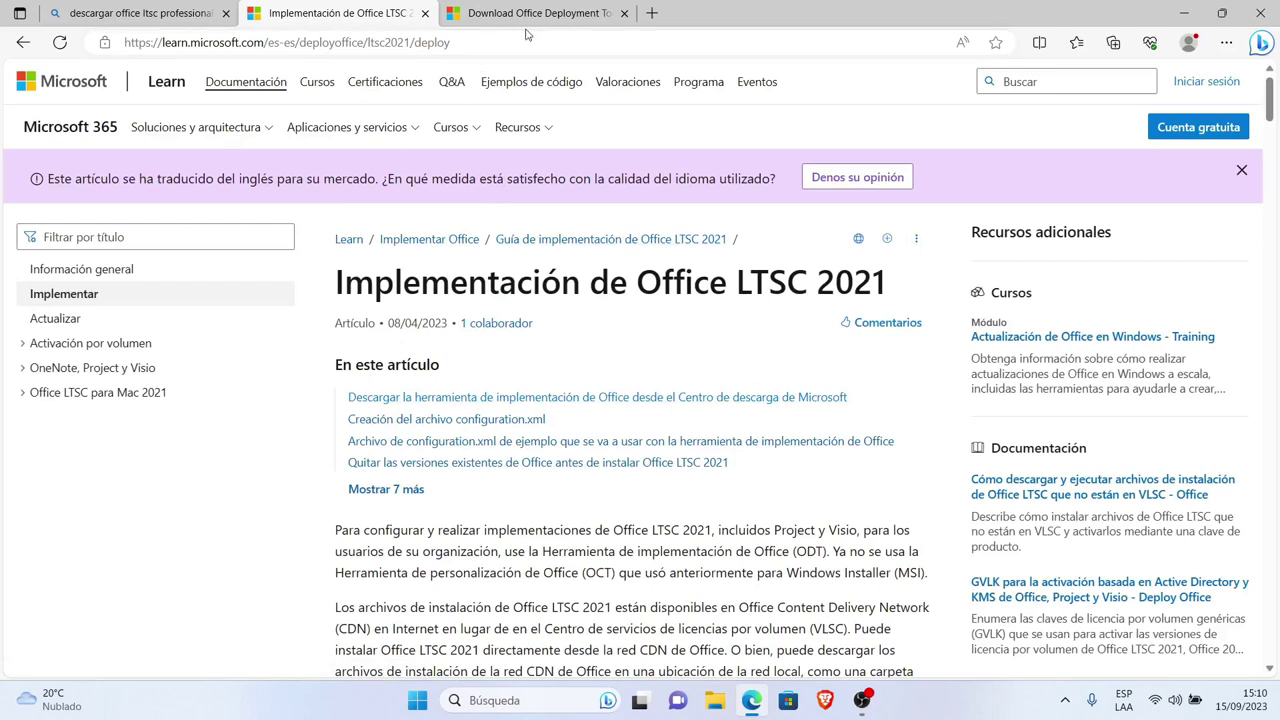
{"action": "left_click", "coordinate": [181, 24]}
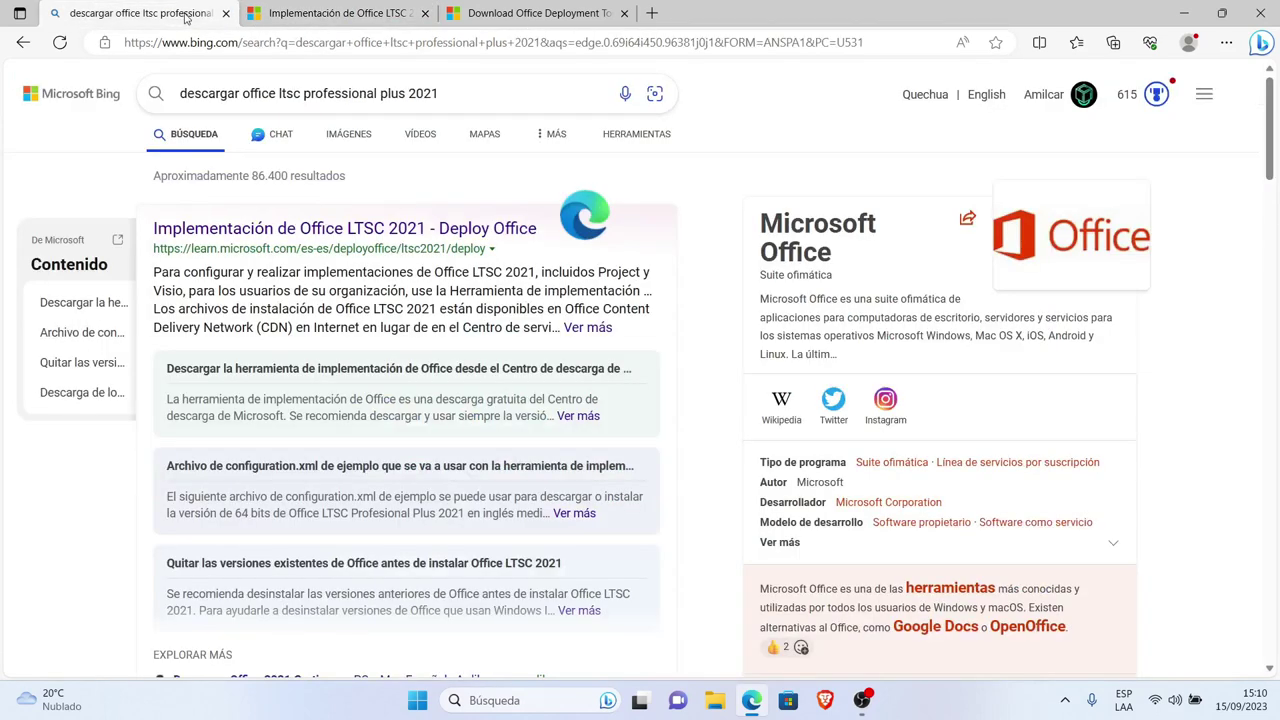
{"action": "left_click", "coordinate": [225, 13]}
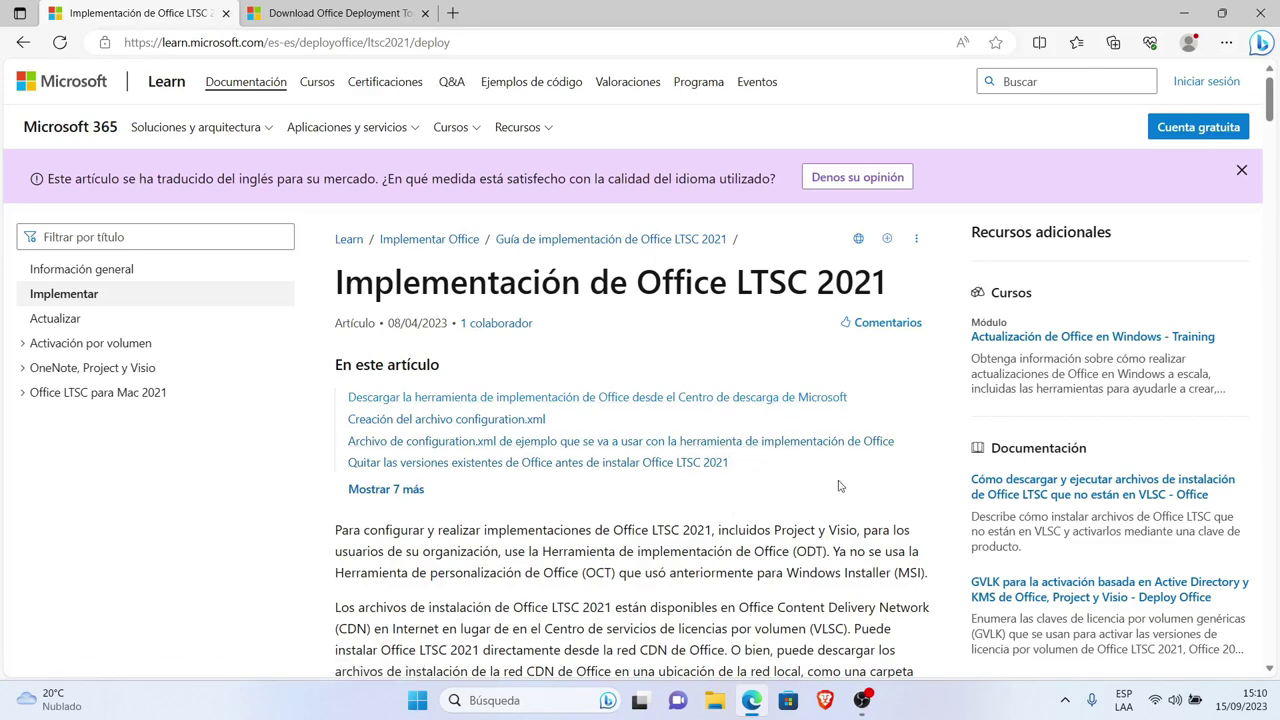
- Examine the Office Deployment Tool download page and the article's section links and basic steps for deploying Office LTSC 2021
{"action": "left_click", "coordinate": [352, 16]}
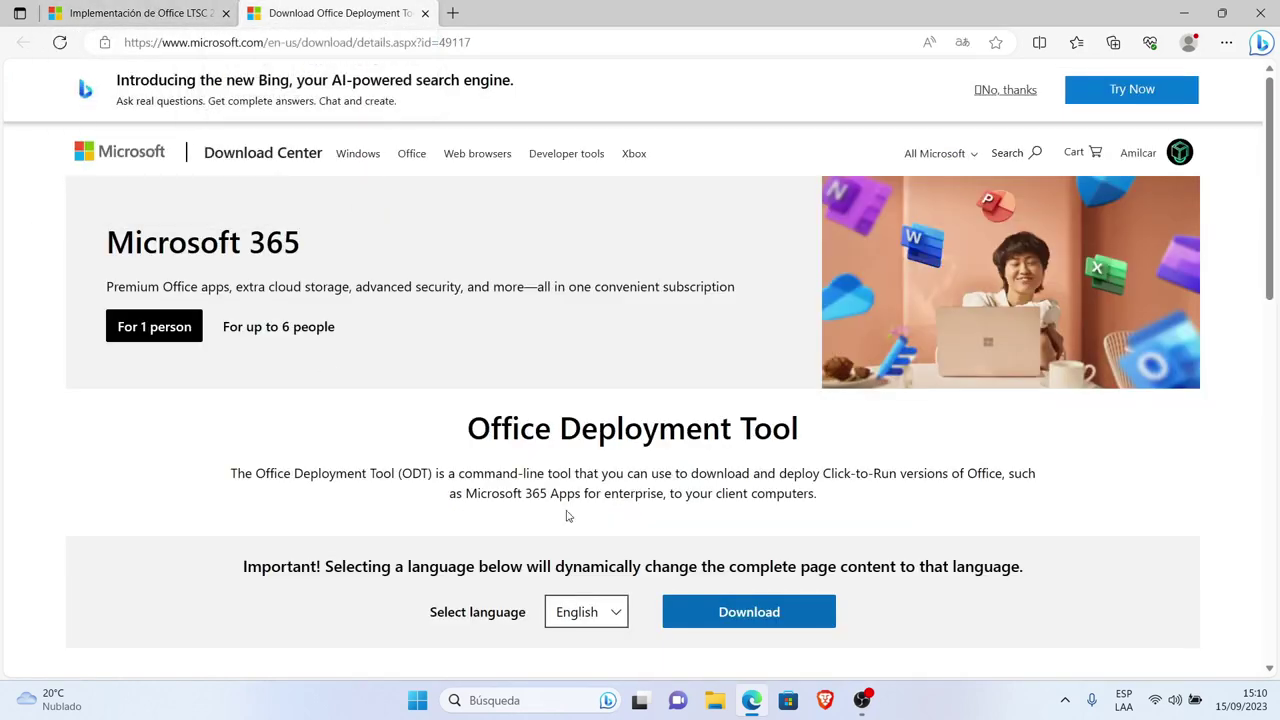
{"action": "left_click", "coordinate": [170, 13]}
{"action": "left_click_drag", "start_coordinate": [340, 400], "coordinate": [940, 400]}
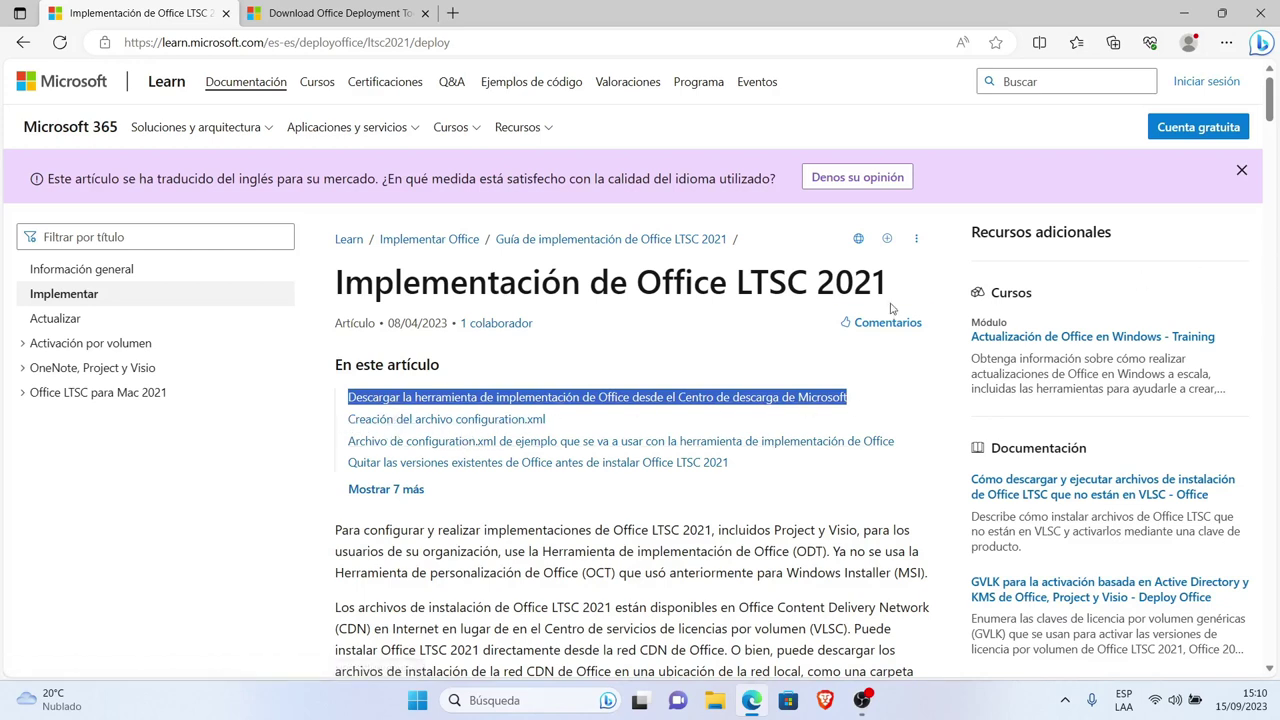
{"action": "left_click", "coordinate": [696, 359]}
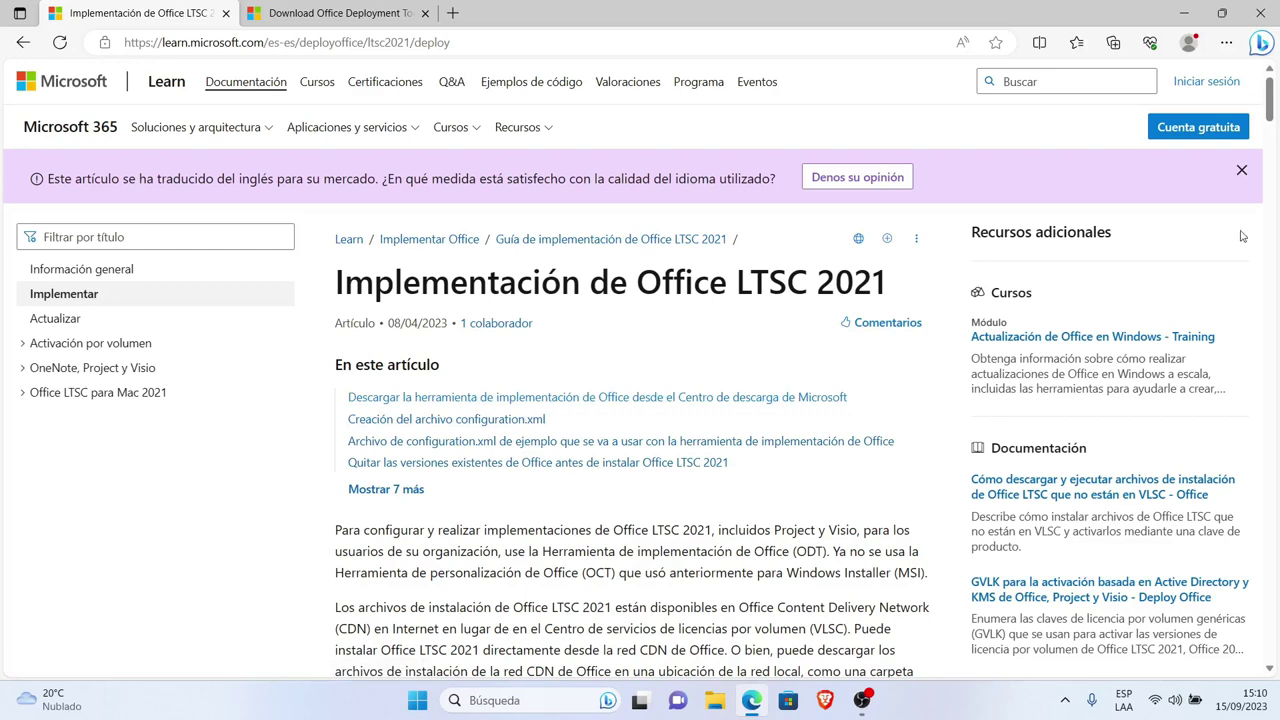
{"action": "left_click_drag", "start_coordinate": [1272, 100], "coordinate": [1266, 143]}
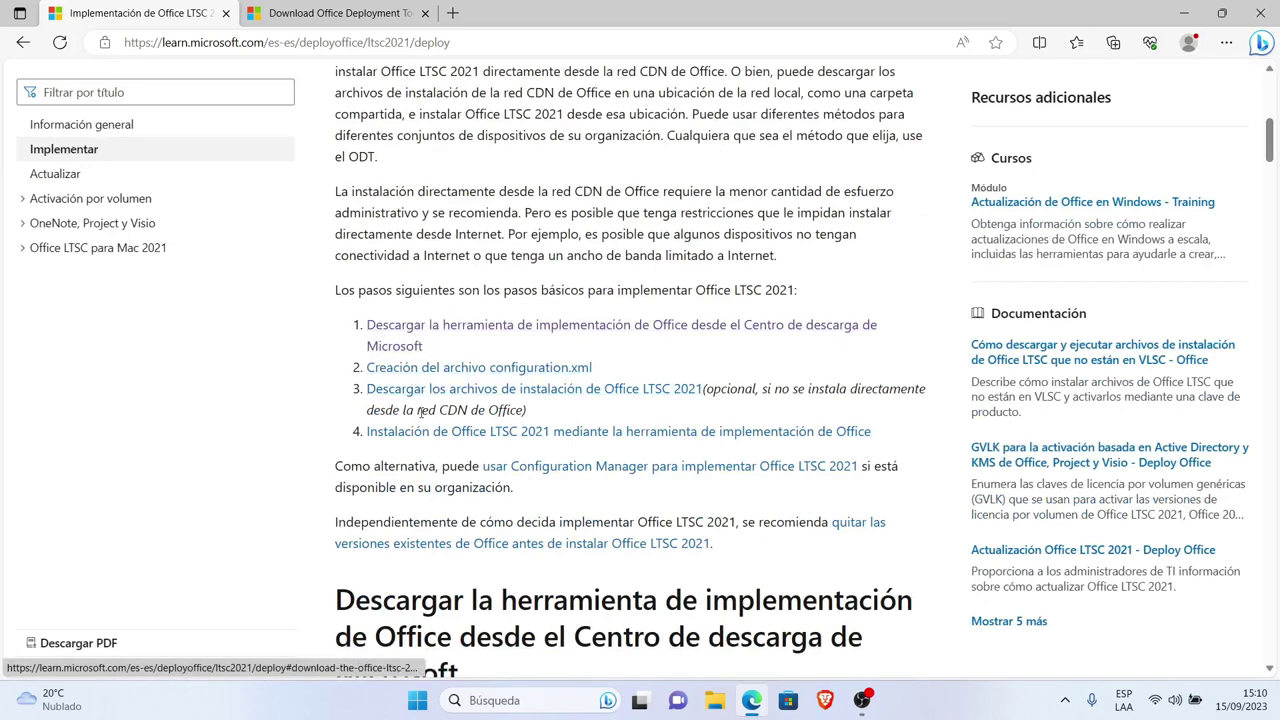
{"action": "left_click_drag", "start_coordinate": [971, 586], "coordinate": [1176, 586]}
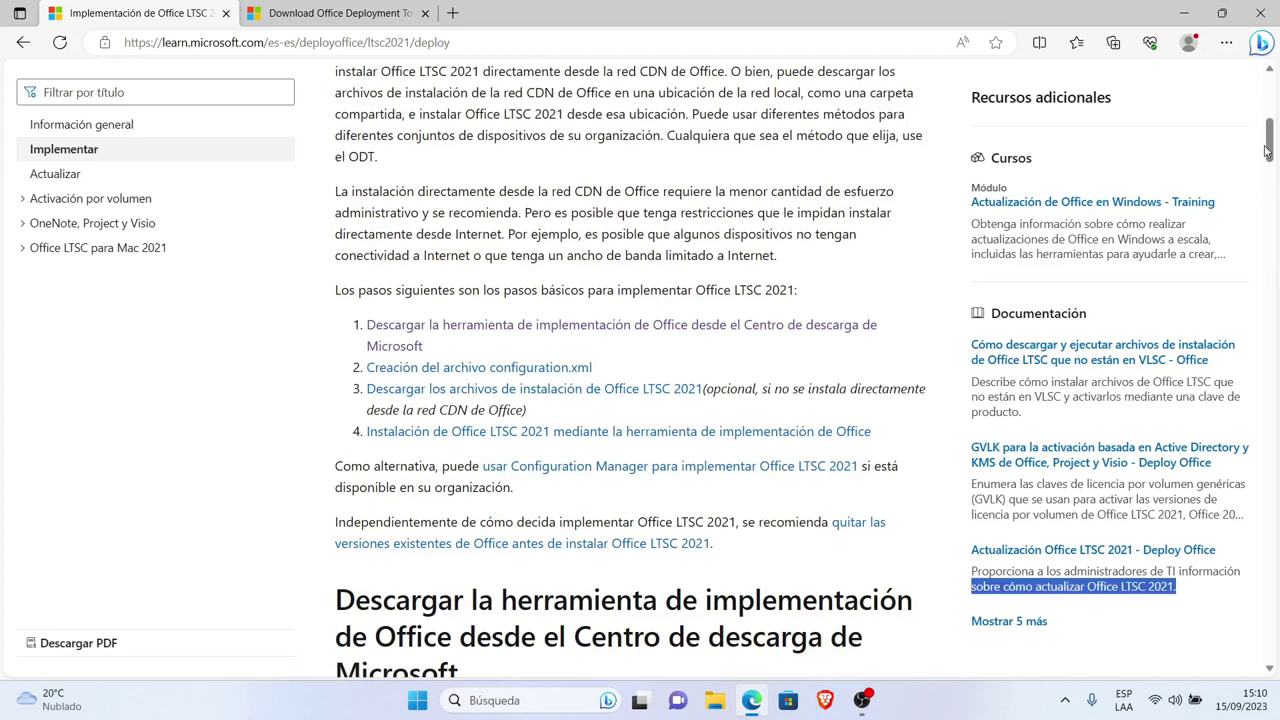
{"action": "scroll", "coordinate": [1262, 140], "scroll_direction": "up", "scroll_amount": 3}
{"action": "scroll", "coordinate": [1268, 120], "scroll_direction": "up", "scroll_amount": 2}
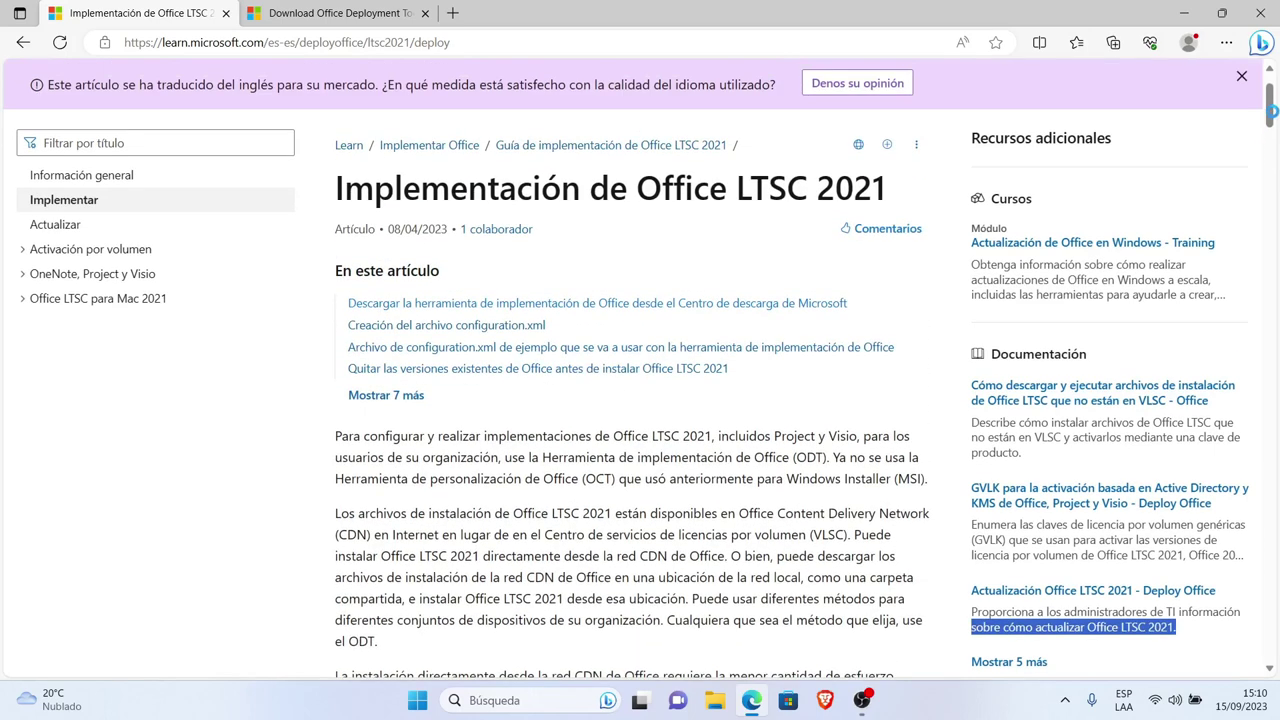
{"action": "left_click", "coordinate": [281, 368]}
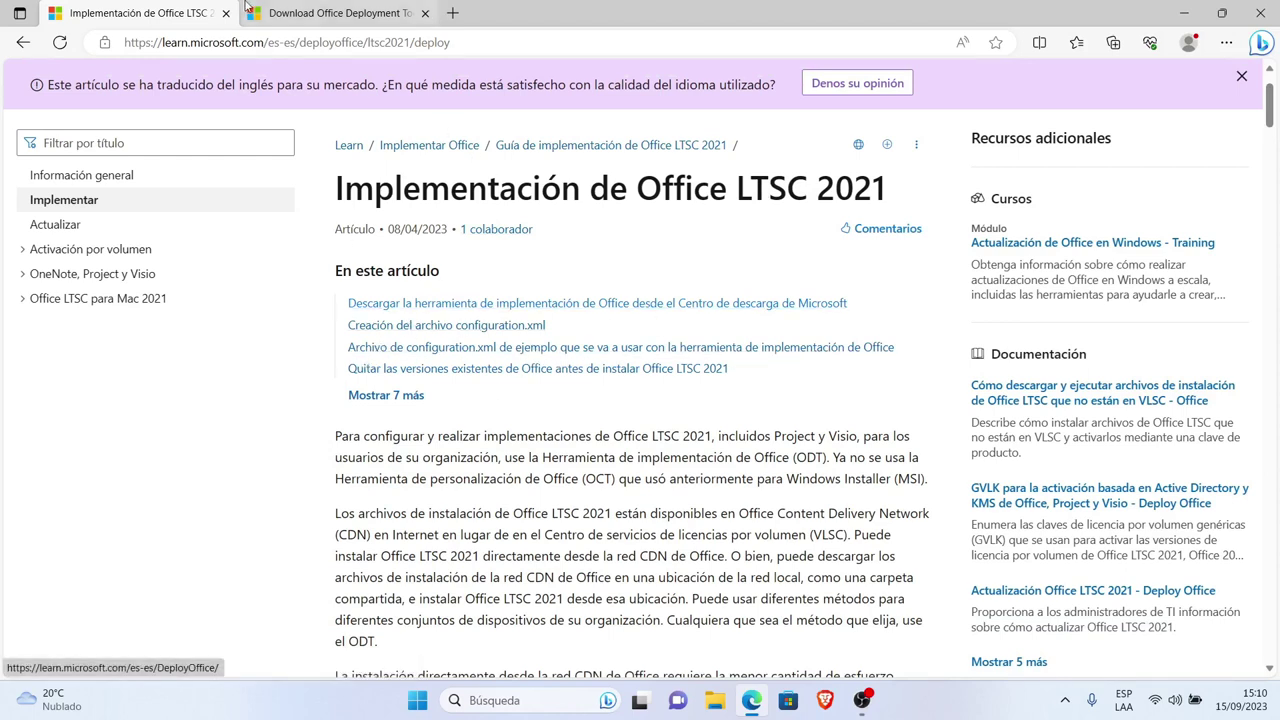
- Download the English Office Deployment Tool from the Microsoft Download Center and keep the file officedeploymenttool_16626-20148.exe
{"action": "left_click", "coordinate": [322, 13]}
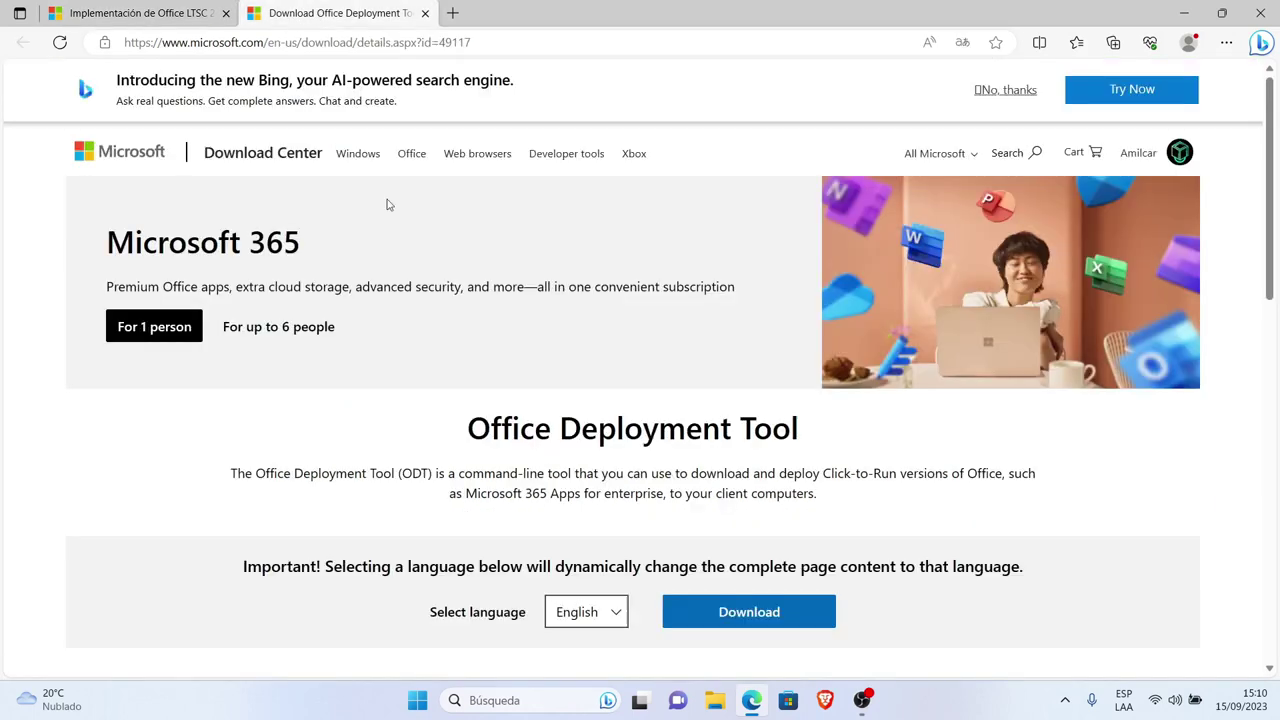
{"action": "left_click", "coordinate": [749, 612]}
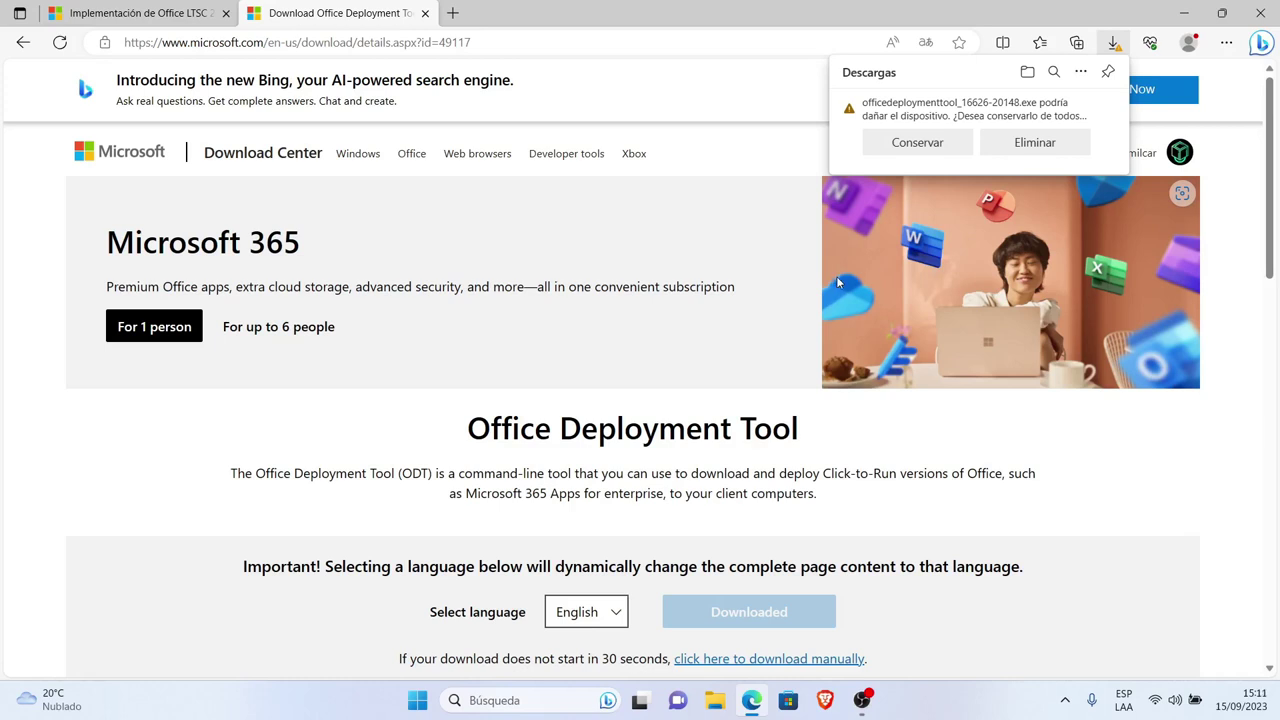
{"action": "left_click", "coordinate": [955, 150]}
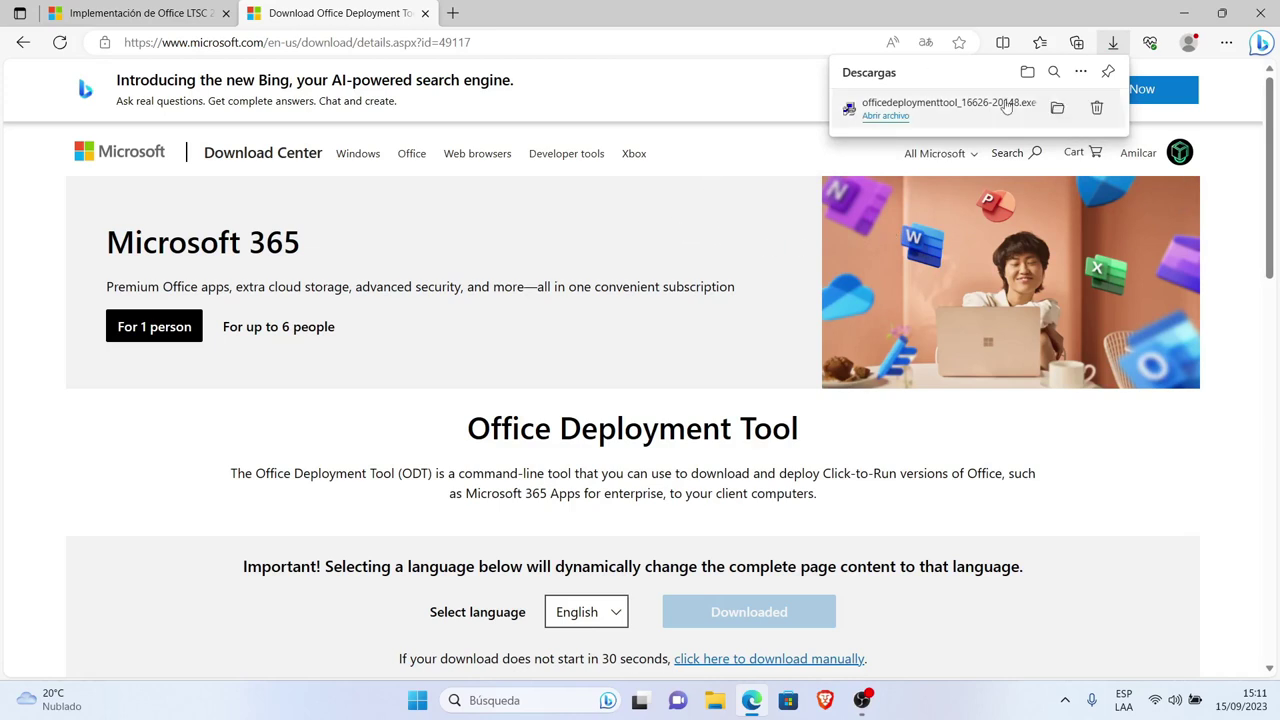
- Switch to File Explorer and run officedeploymenttool_16626-20148.exe from the Descargas folder as administrator
{"action": "left_click", "coordinate": [1183, 13]}
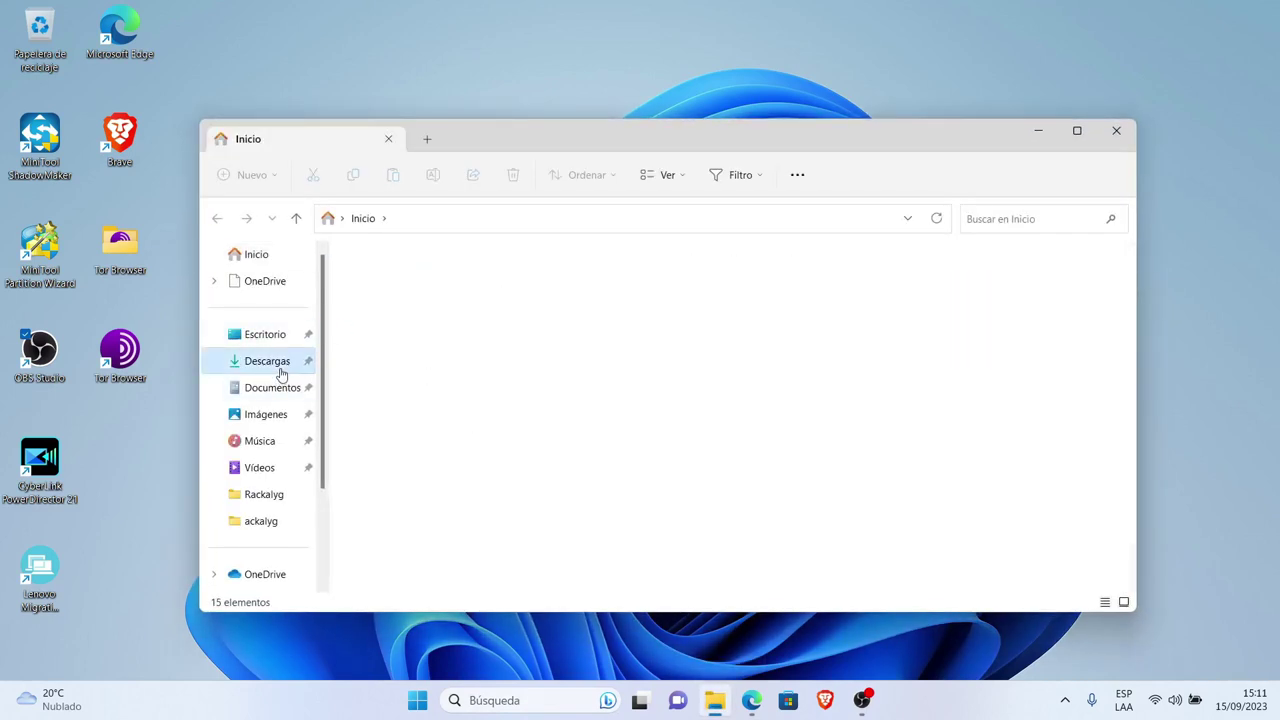
{"action": "left_click", "coordinate": [281, 373]}
{"action": "left_click", "coordinate": [474, 306]}
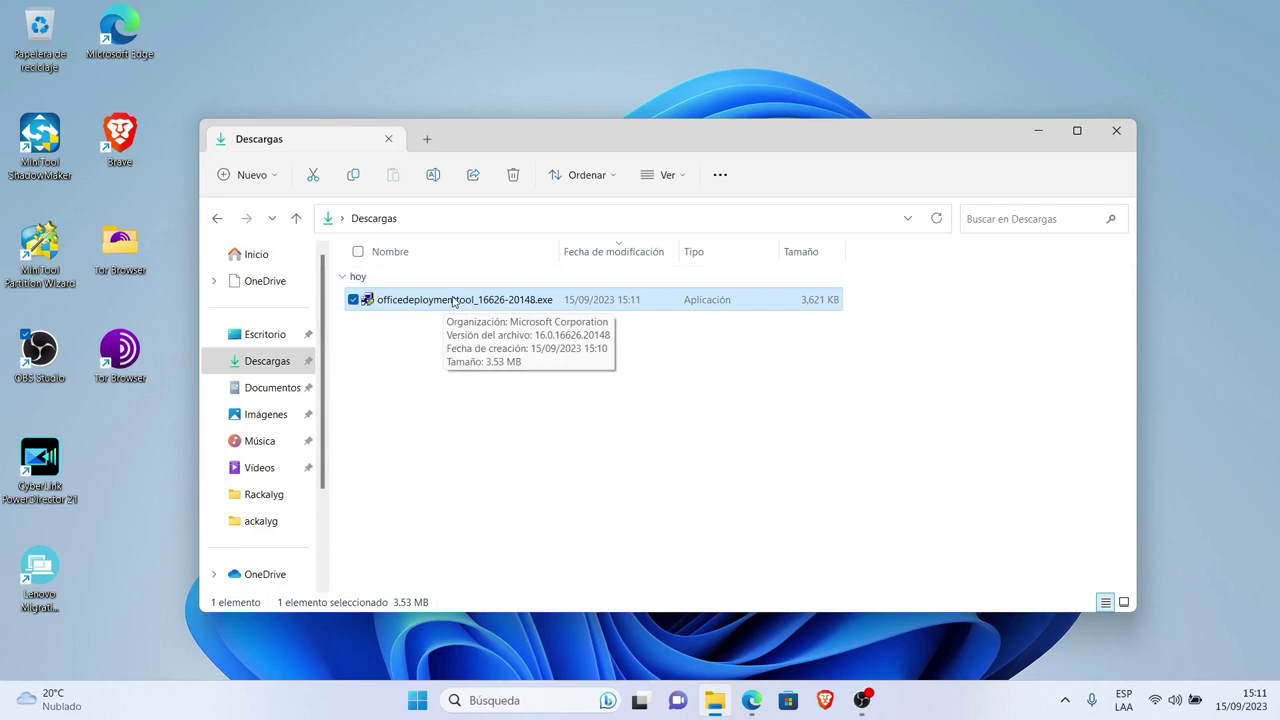
{"action": "right_click", "coordinate": [453, 301]}
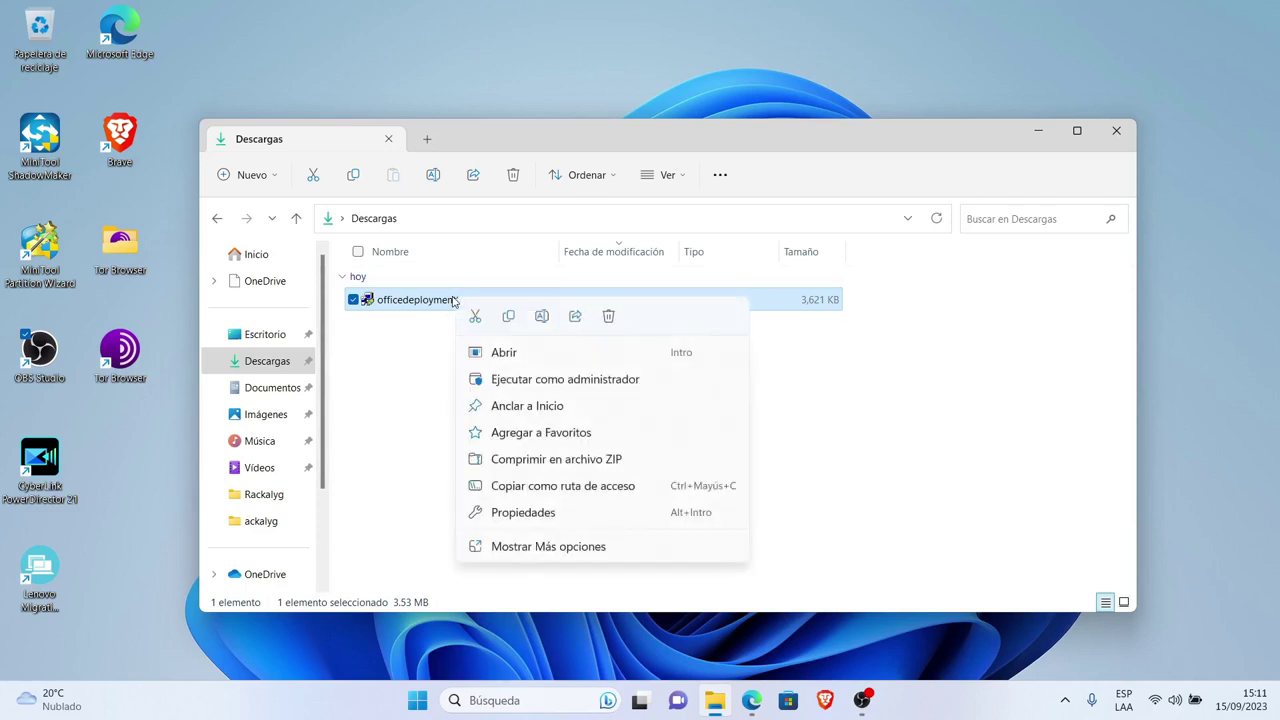
{"action": "left_click", "coordinate": [531, 379]}
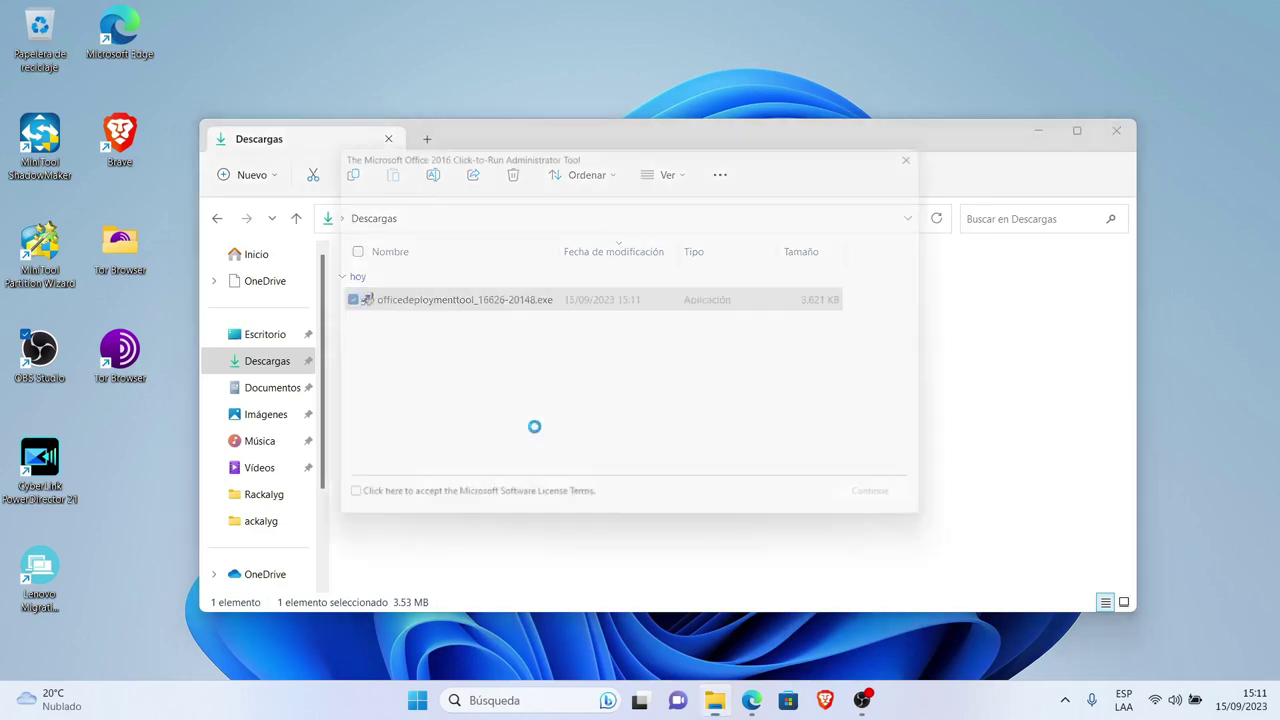
- Accept the Microsoft Software License Terms in the Click-to-Run Administrator Tool and continue
{"action": "left_click", "coordinate": [340, 512]}
{"action": "left_click_drag", "start_coordinate": [937, 275], "coordinate": [937, 460]}
{"action": "left_click", "coordinate": [905, 512]}
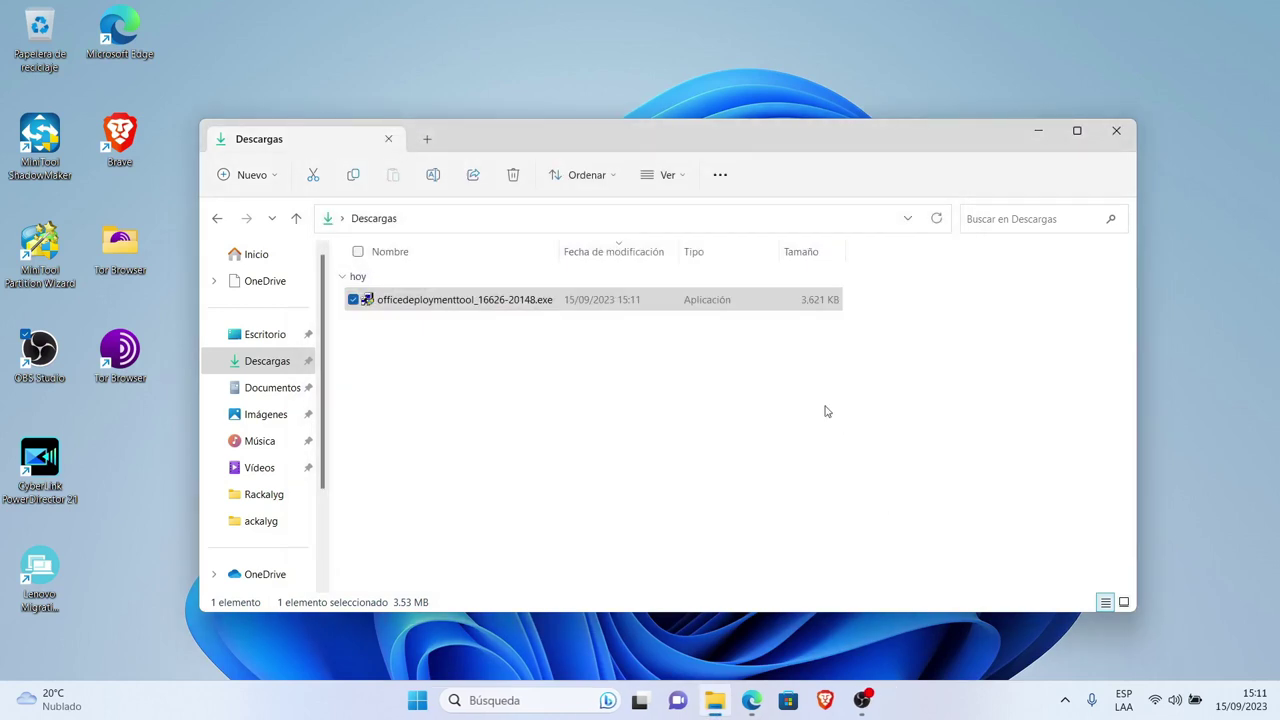
- Switch to Microsoft Edge and copy "Office LTSC 2021" from the title of the deployment article
{"action": "left_click", "coordinate": [1038, 131]}
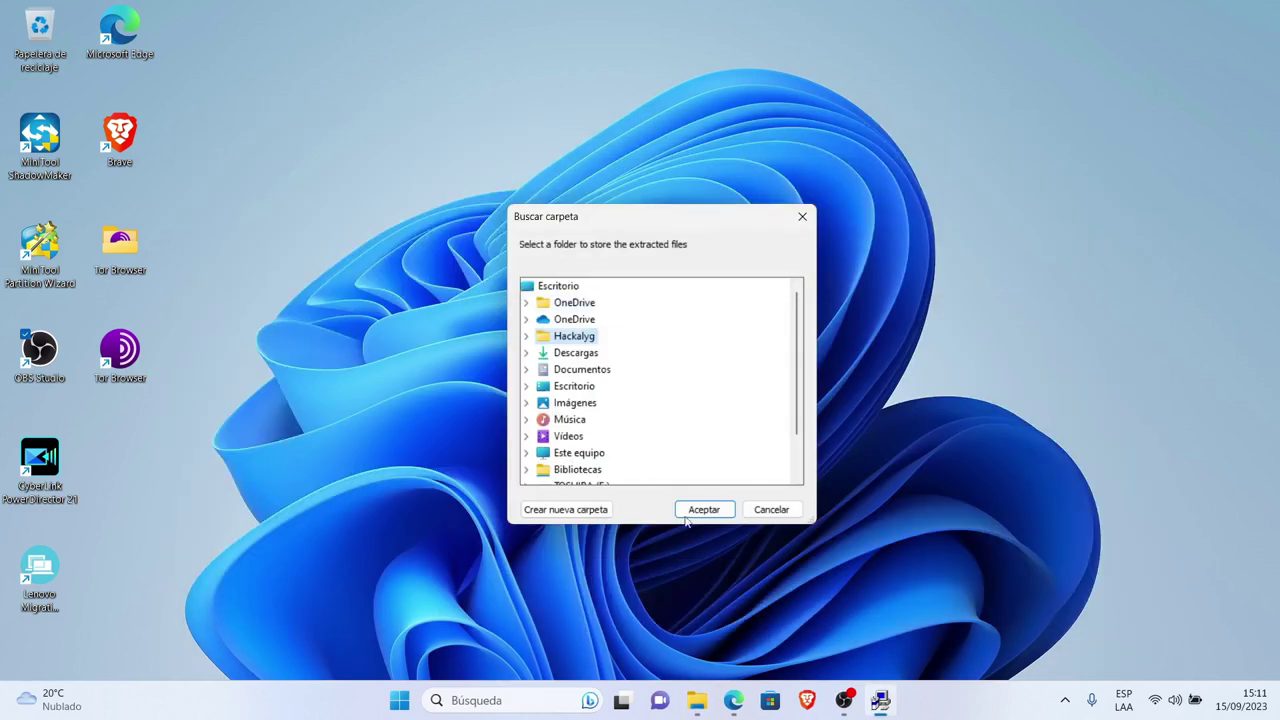
{"action": "left_click", "coordinate": [705, 708]}
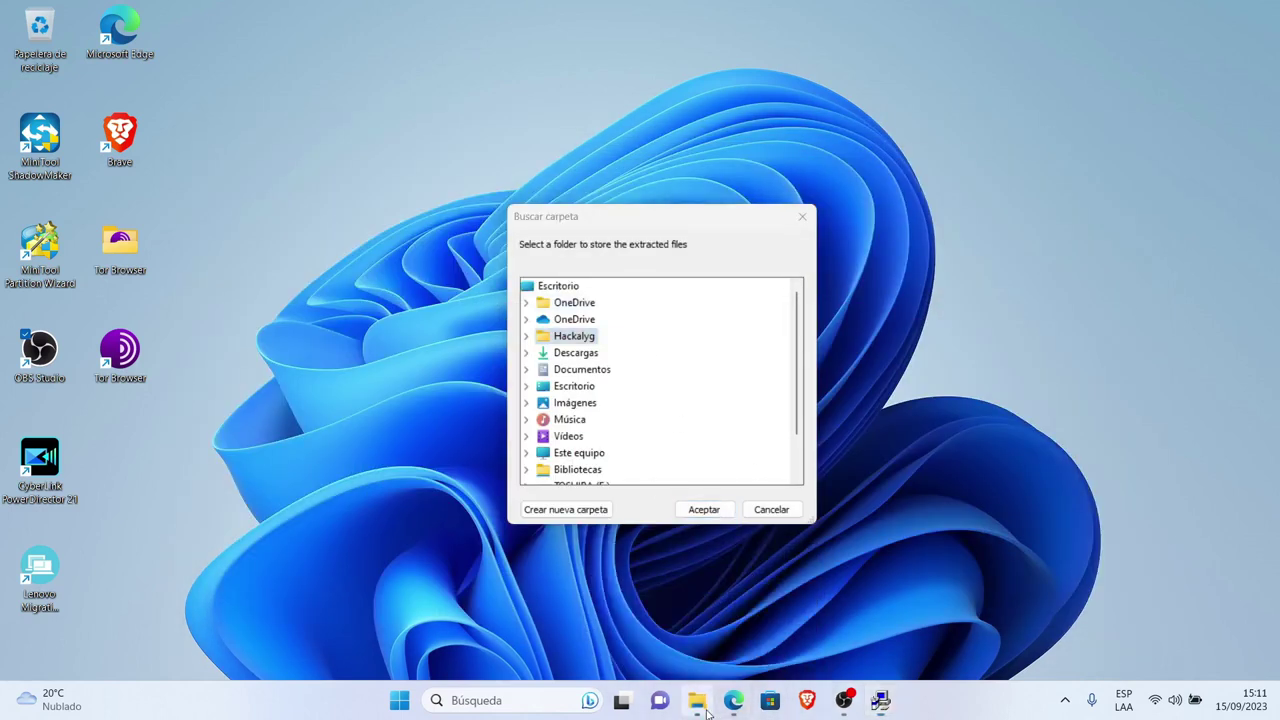
{"action": "left_click", "coordinate": [705, 708]}
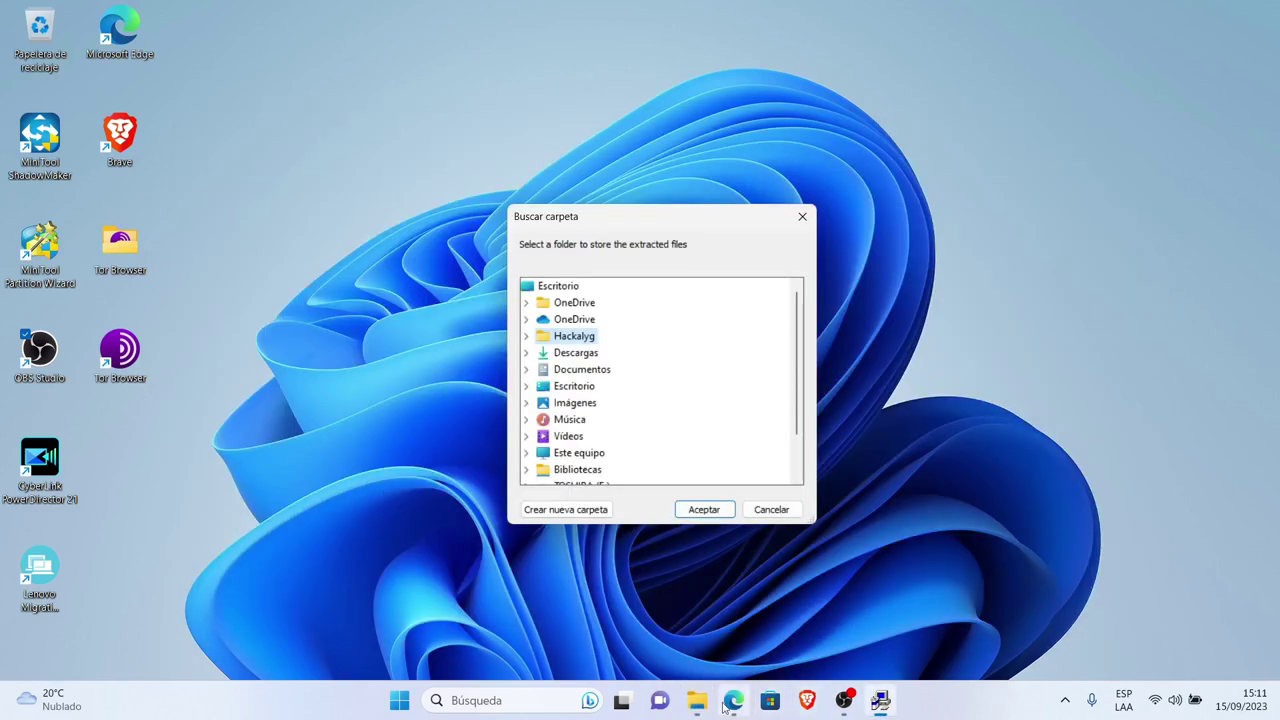
{"action": "left_click", "coordinate": [733, 702]}
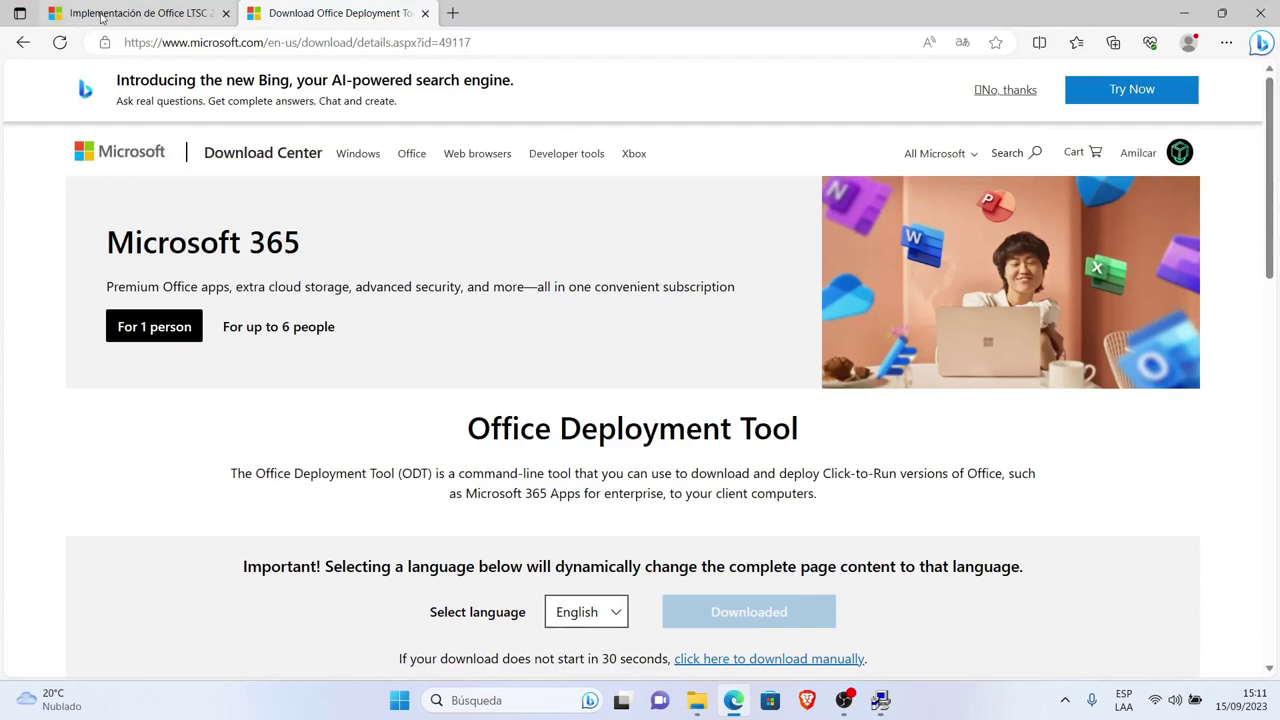
{"action": "left_click", "coordinate": [136, 14]}
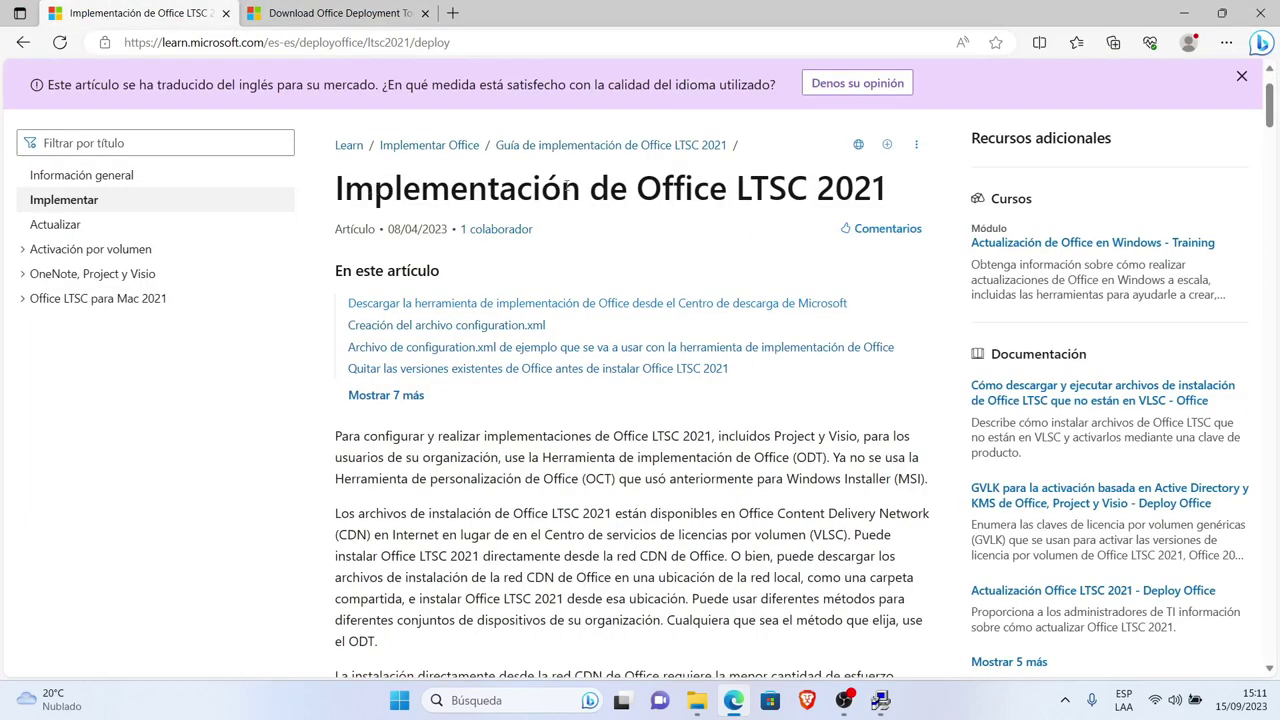
{"action": "left_click_drag", "start_coordinate": [651, 186], "coordinate": [886, 190]}
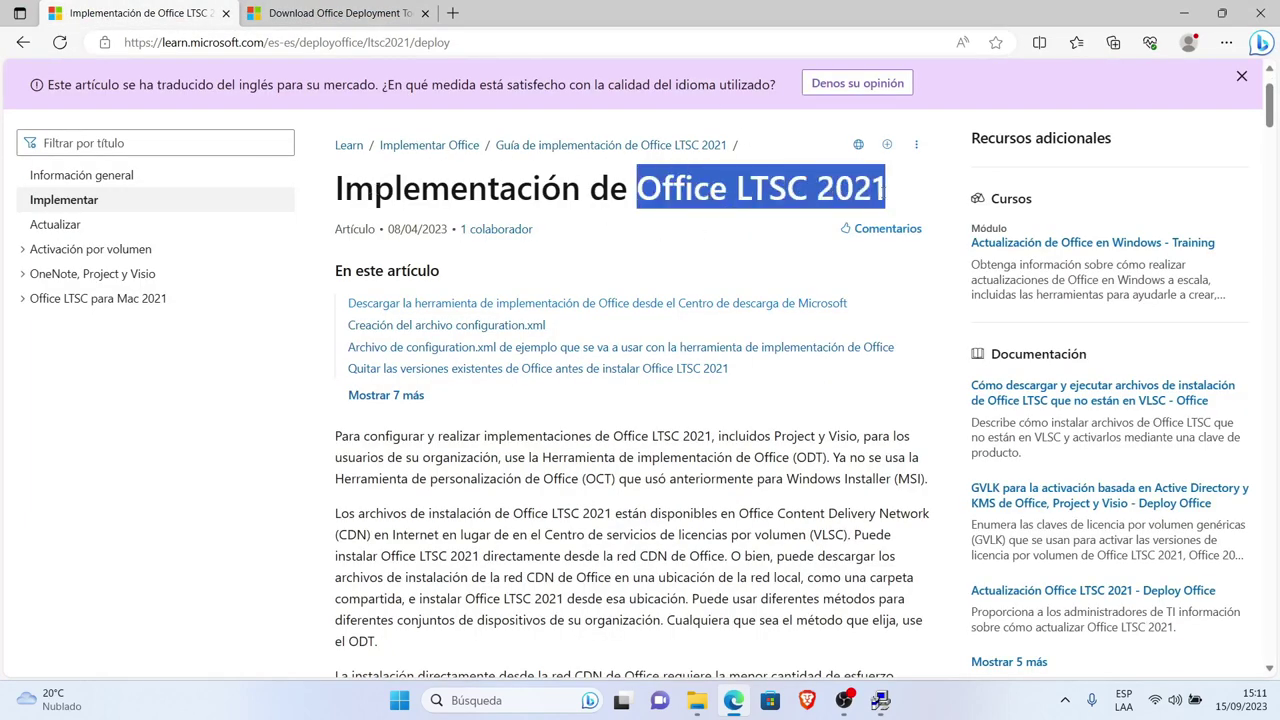
{"action": "right_click", "coordinate": [897, 196]}
{"action": "left_click", "coordinate": [921, 200]}
{"action": "left_click", "coordinate": [781, 174]}
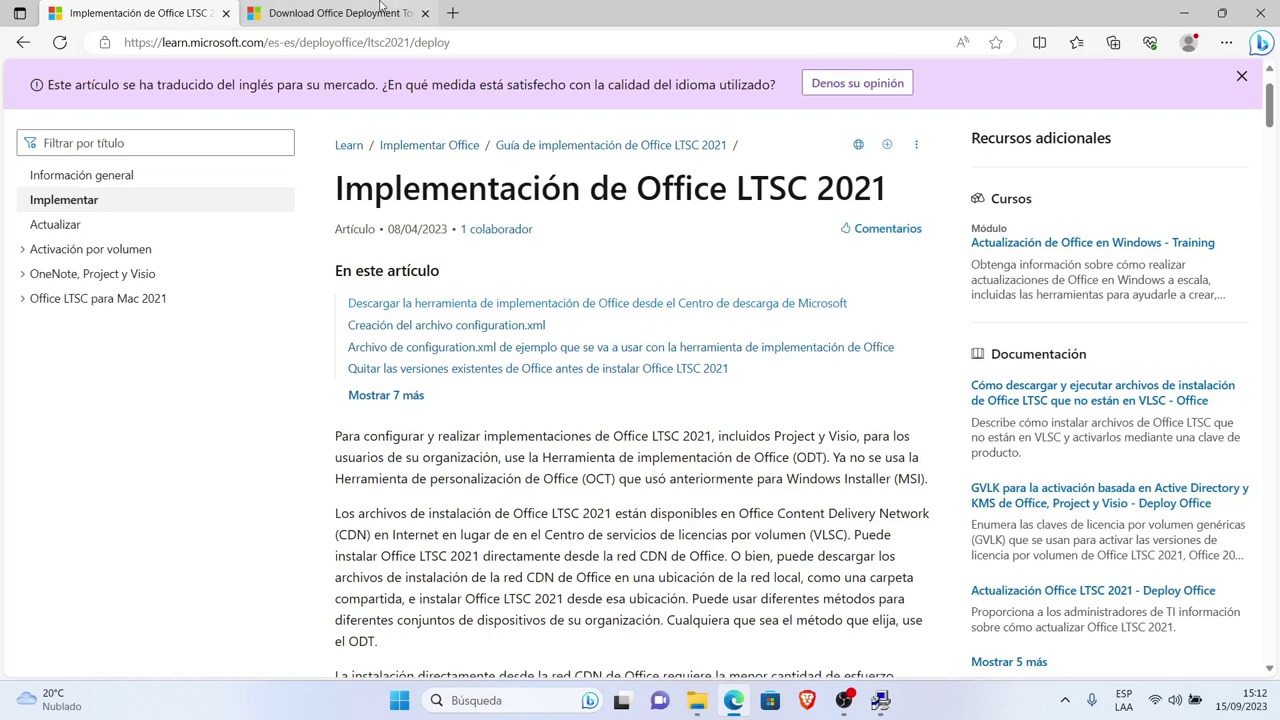
{"action": "left_click", "coordinate": [336, 12]}
{"action": "left_click", "coordinate": [160, 10]}
{"action": "left_click", "coordinate": [1172, 12]}
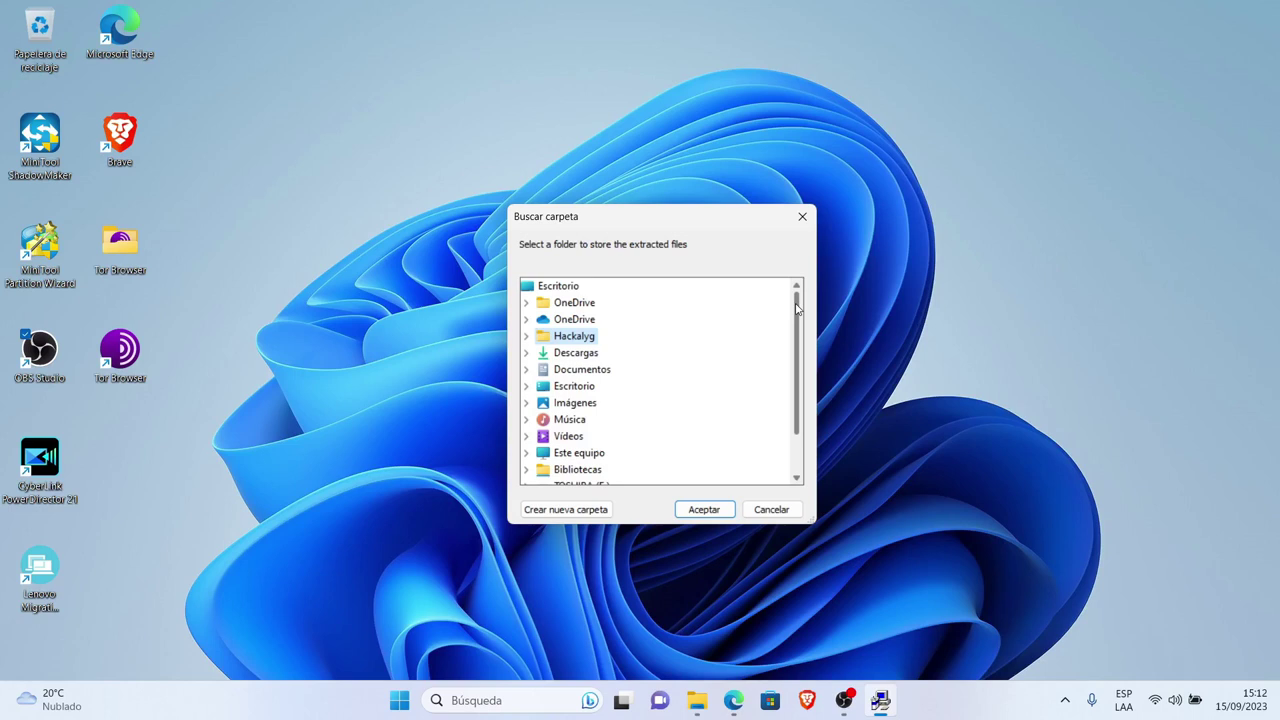
- Create a folder named Office LTSC 2021 under Escritorio and extract the deployment tool's files into it
{"action": "left_click", "coordinate": [562, 288]}
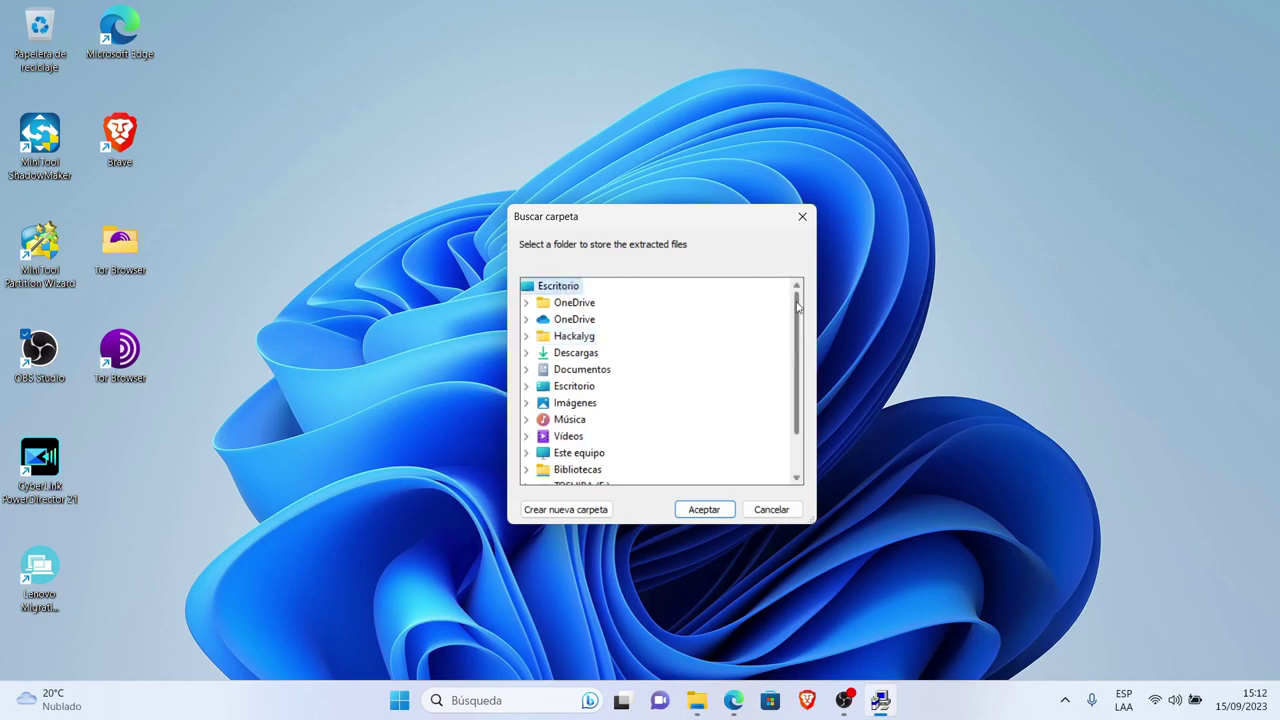
{"action": "scroll", "coordinate": [800, 355], "scroll_direction": "down", "scroll_amount": 1}
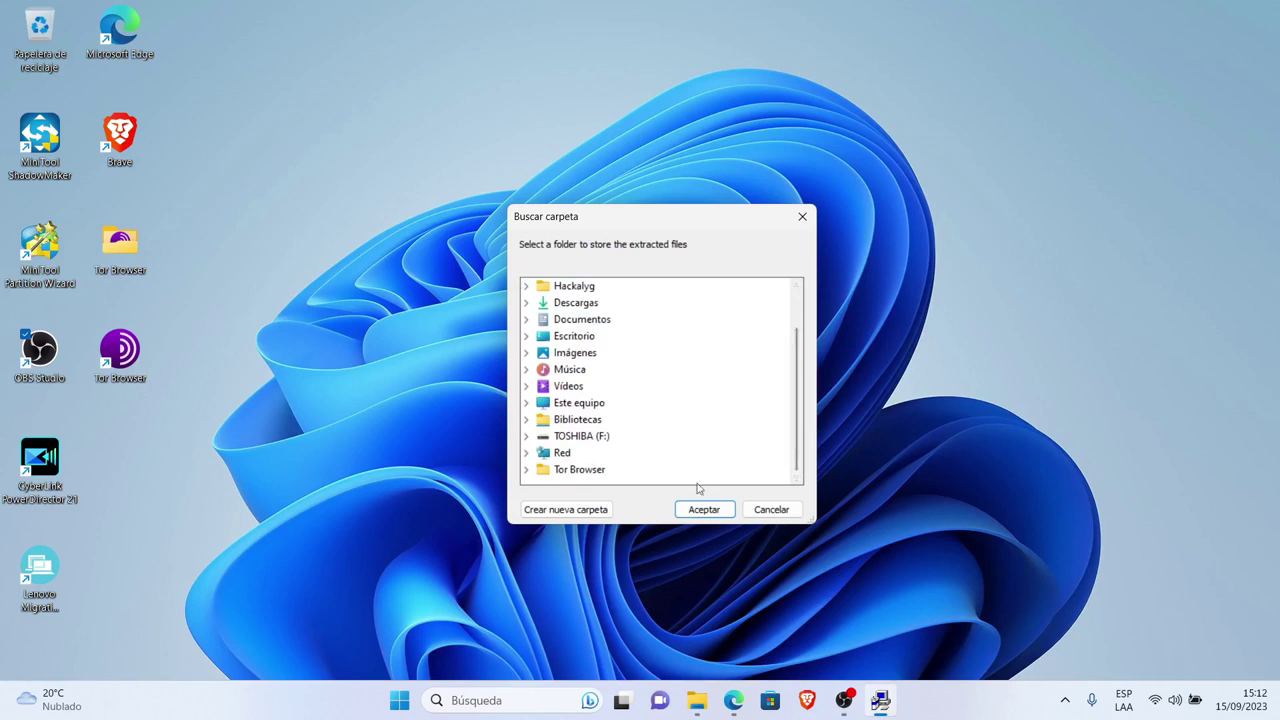
{"action": "left_click", "coordinate": [557, 513]}
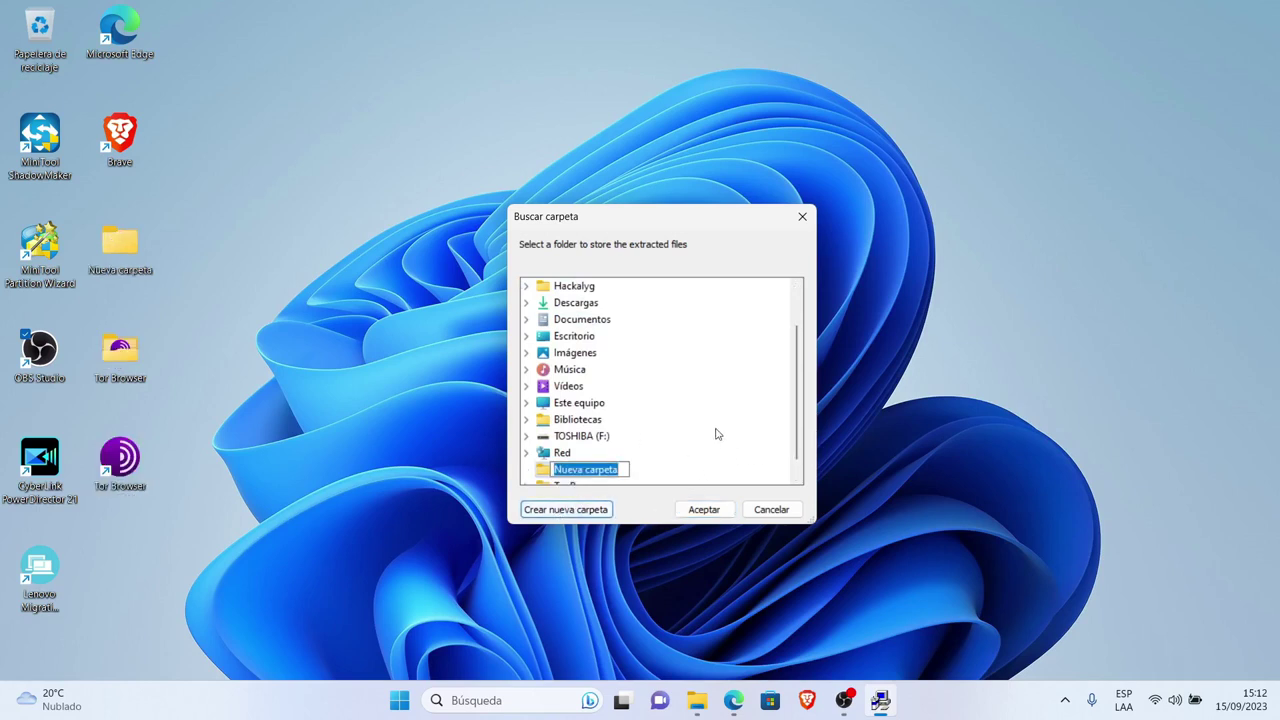
{"action": "key", "text": "BackSpace"}
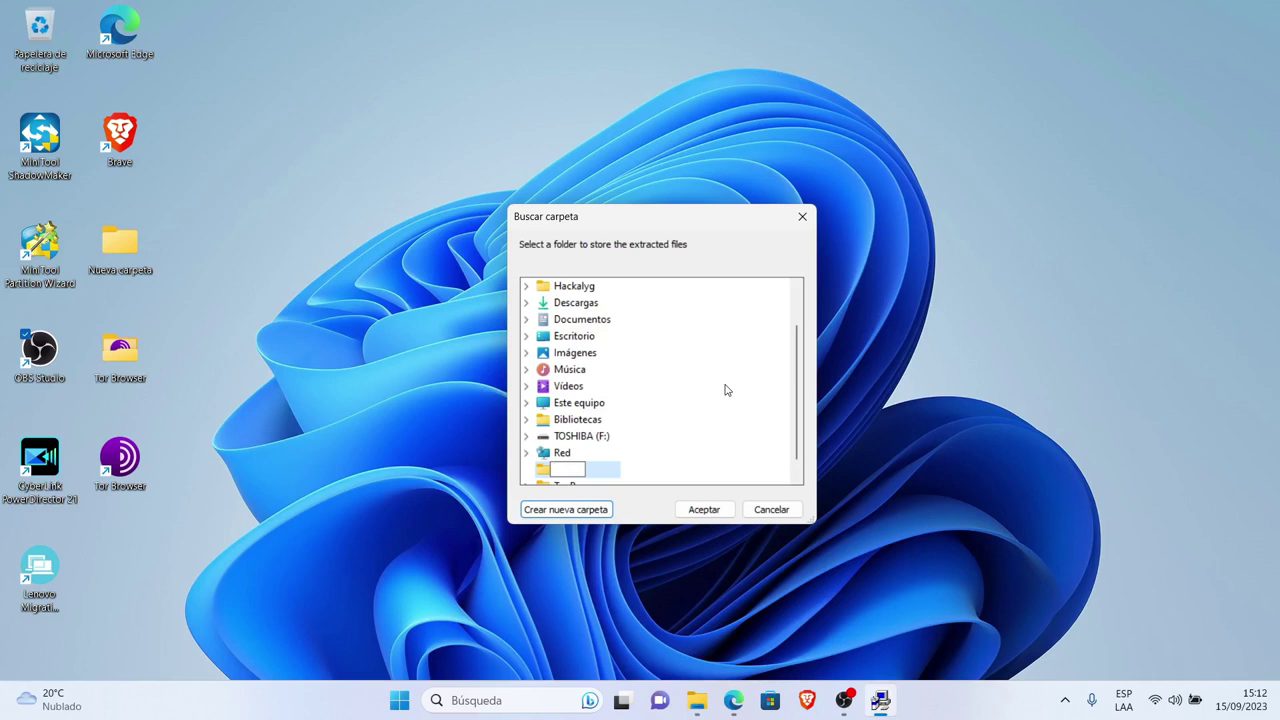
{"action": "key", "text": "ctrl+v"}
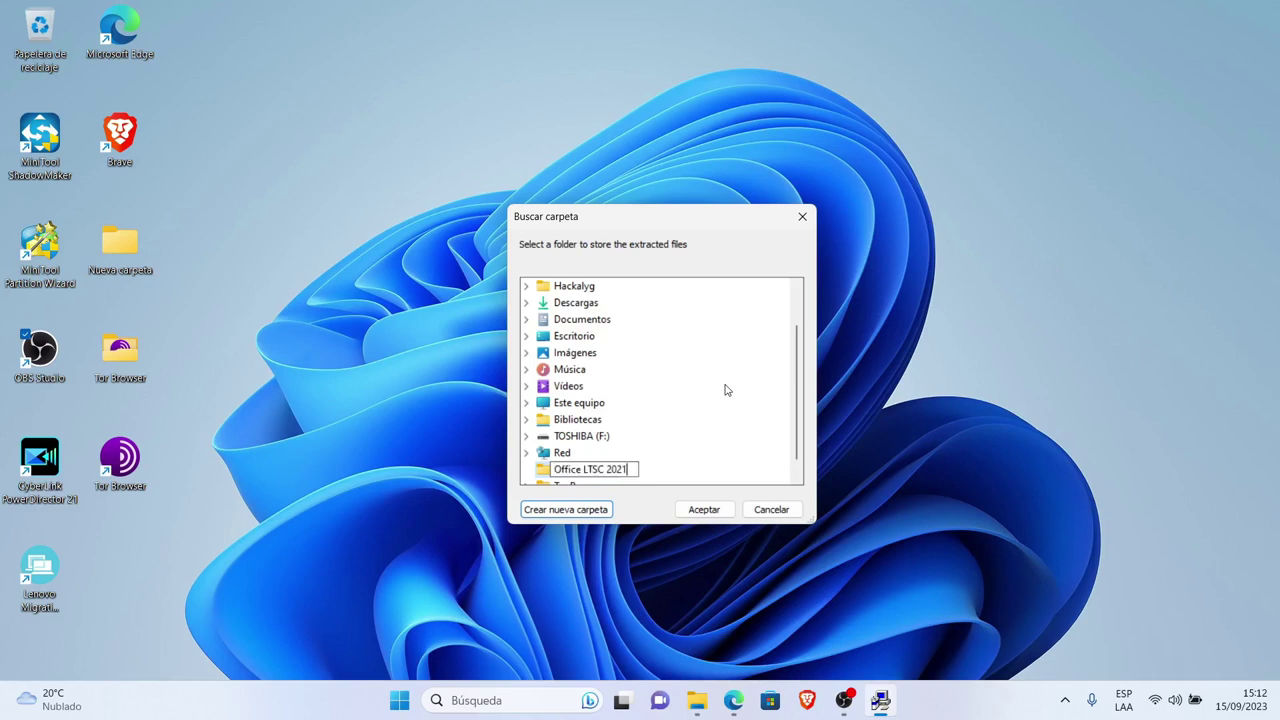
{"action": "key", "text": "Return"}
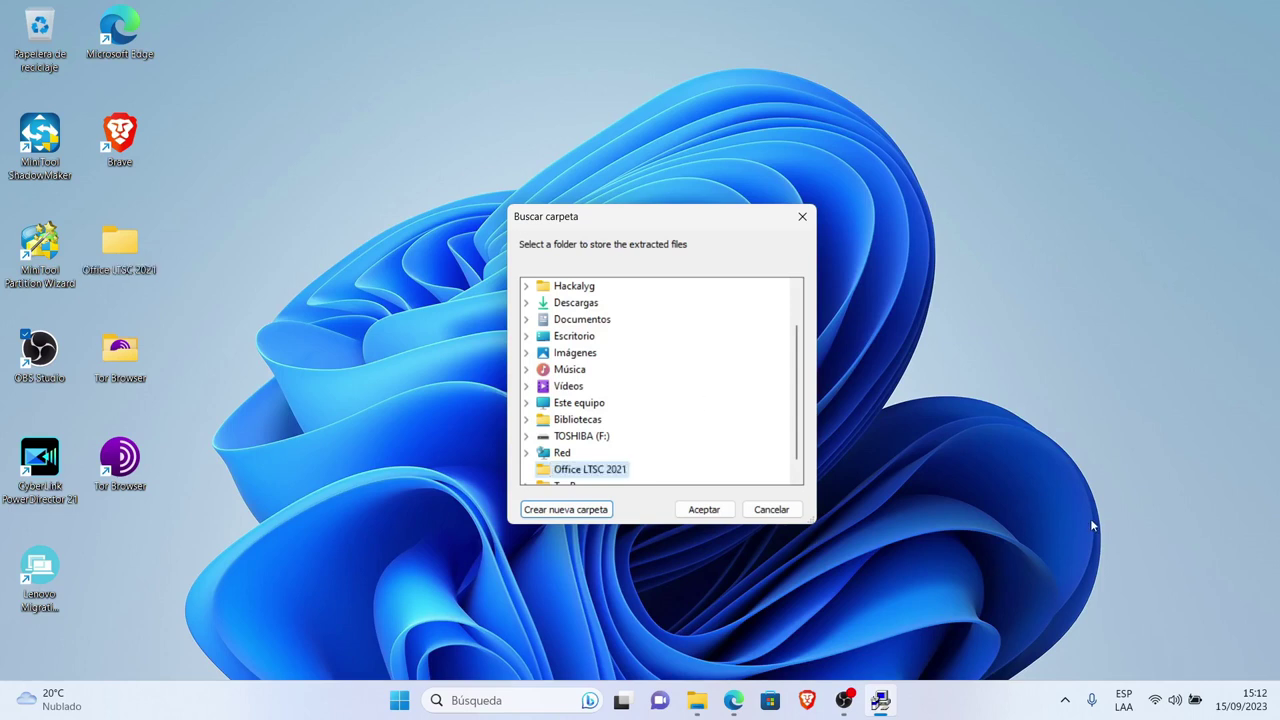
{"action": "left_click", "coordinate": [703, 511]}
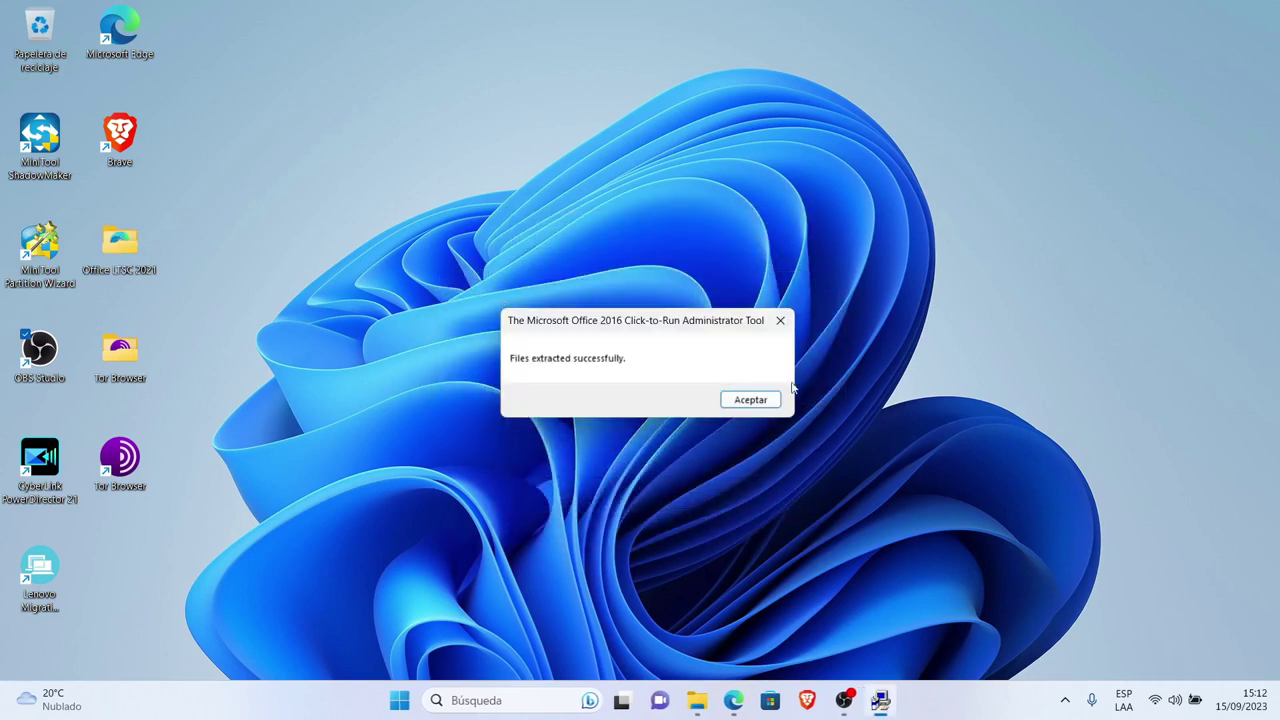
{"action": "left_click", "coordinate": [758, 401]}
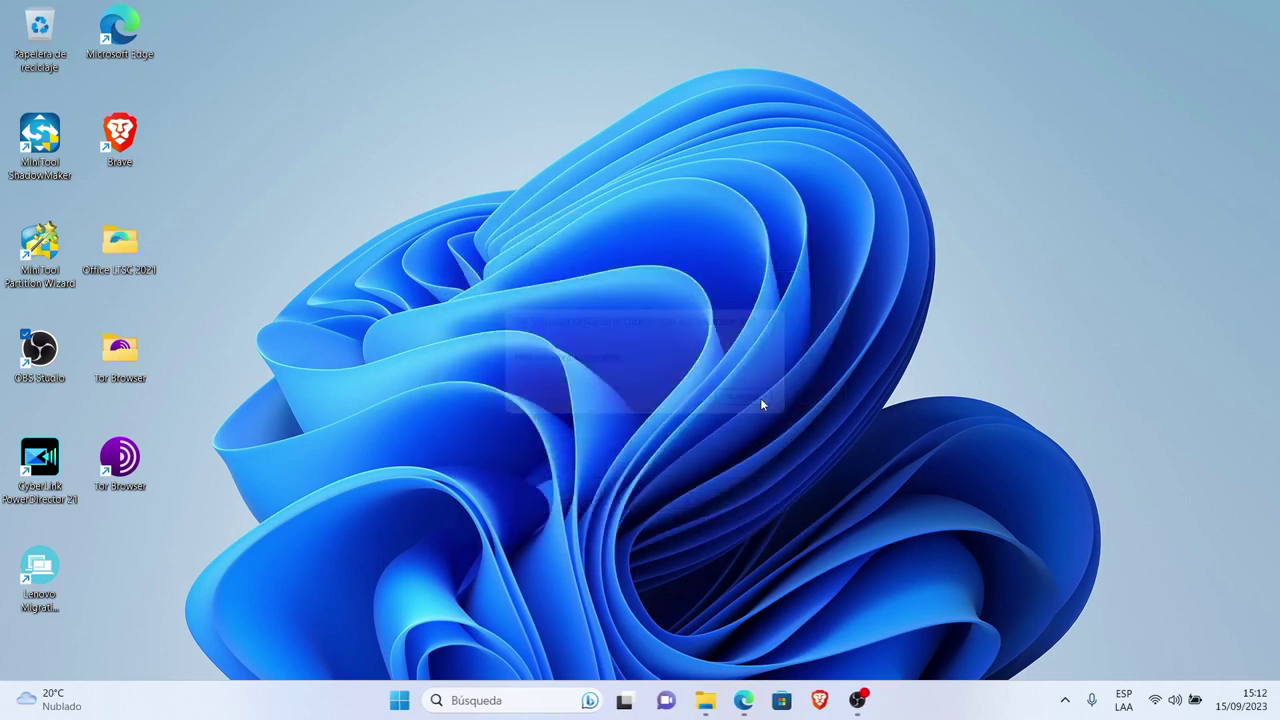
- Open the Office LTSC 2021 folder on the desktop and look over its configuration XML files
{"action": "left_click", "coordinate": [150, 262]}
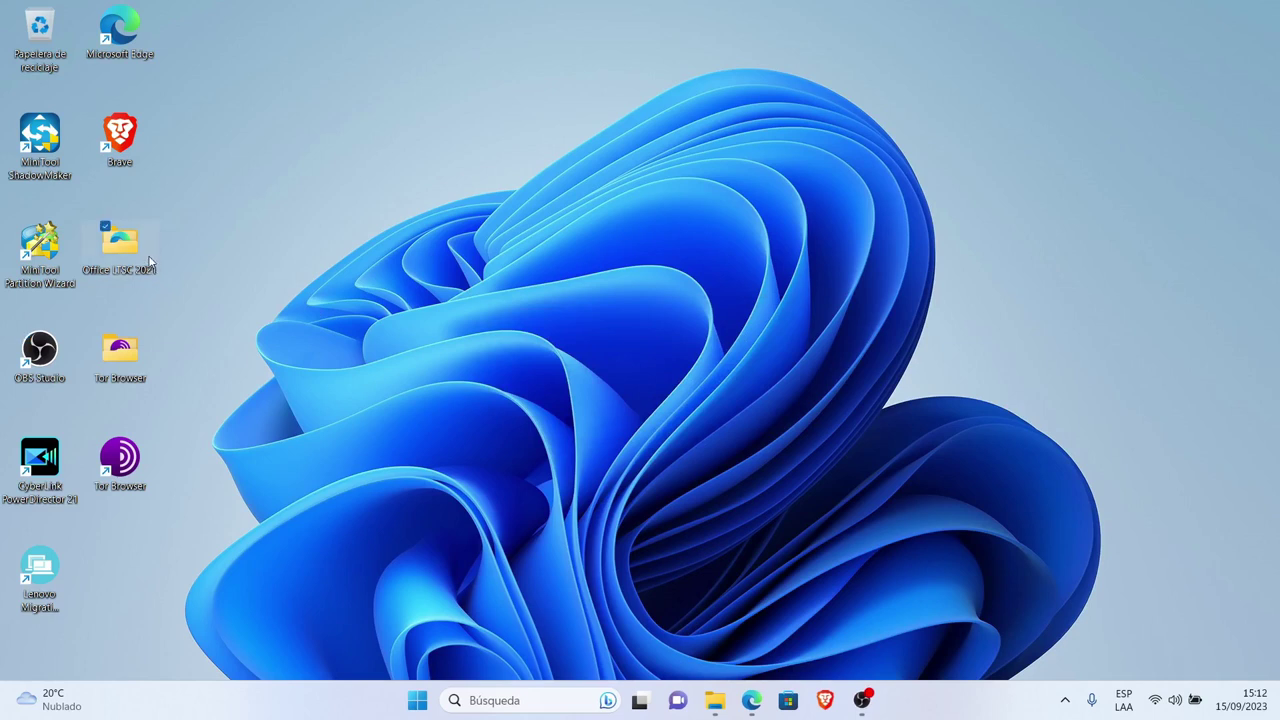
{"action": "double_click", "coordinate": [150, 262]}
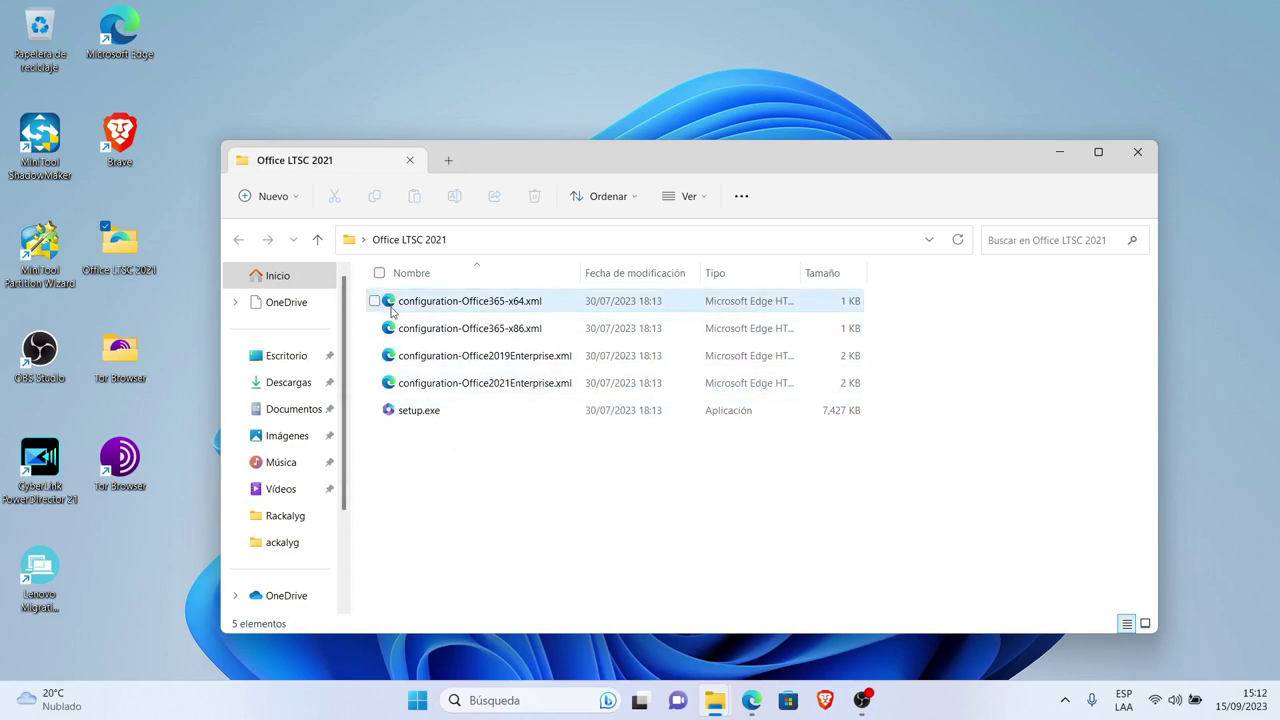
{"action": "left_click", "coordinate": [500, 305]}
{"action": "left_click", "coordinate": [512, 336]}
{"action": "left_click", "coordinate": [522, 356]}
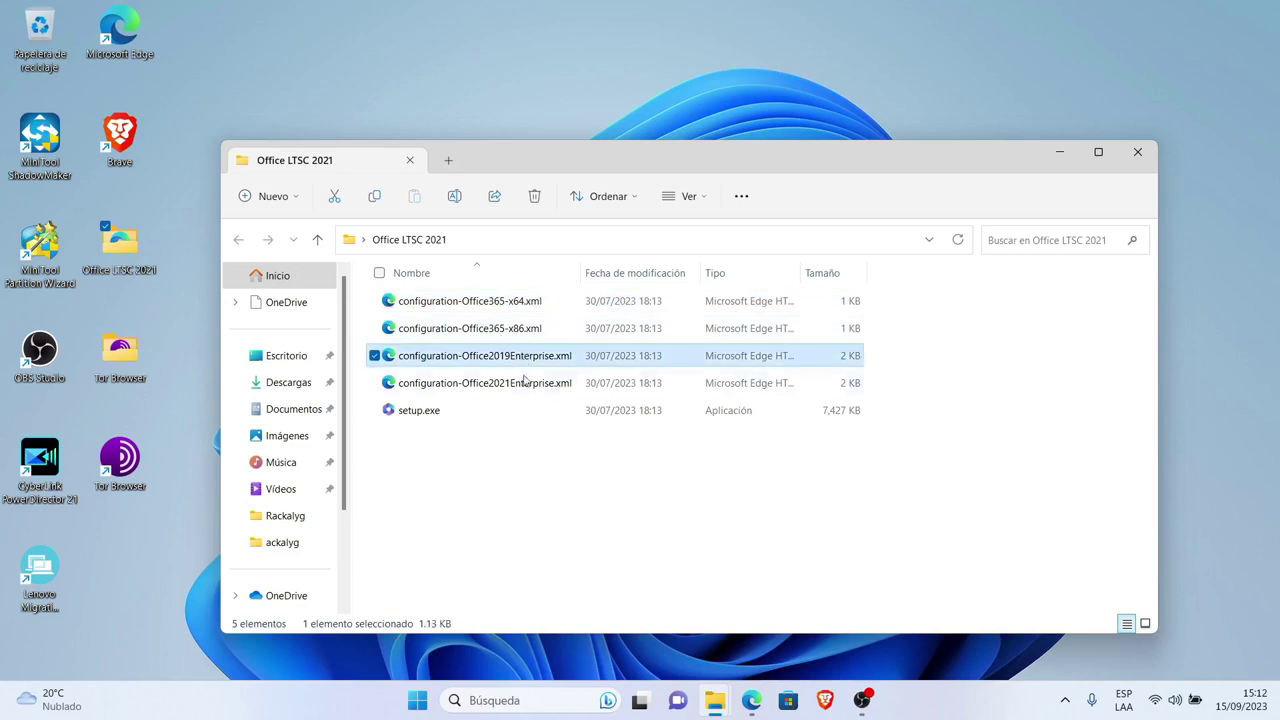
{"action": "left_click", "coordinate": [528, 386]}
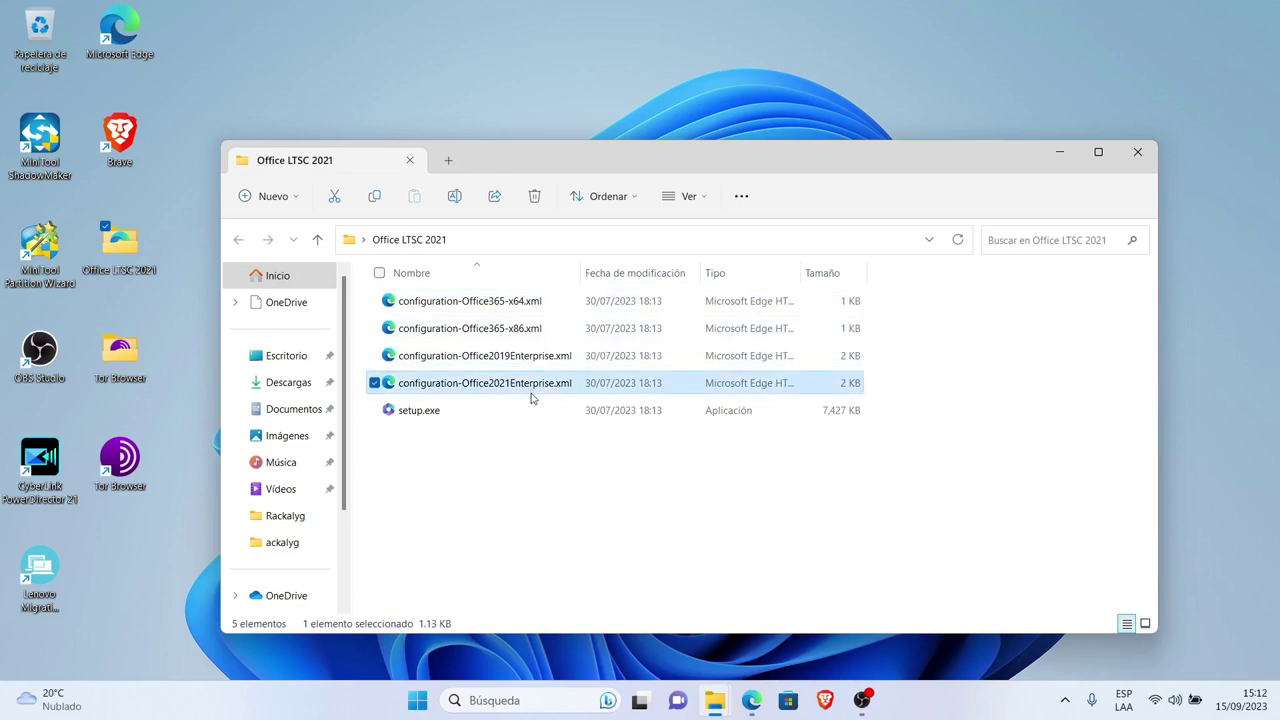
{"action": "left_click", "coordinate": [475, 383]}
{"action": "left_click", "coordinate": [462, 442]}
- Open configuration-Office2021Enterprise.xml with Bloc de notas for this one time and minimize the folder window
{"action": "left_click", "coordinate": [402, 388]}
{"action": "right_click", "coordinate": [402, 388]}
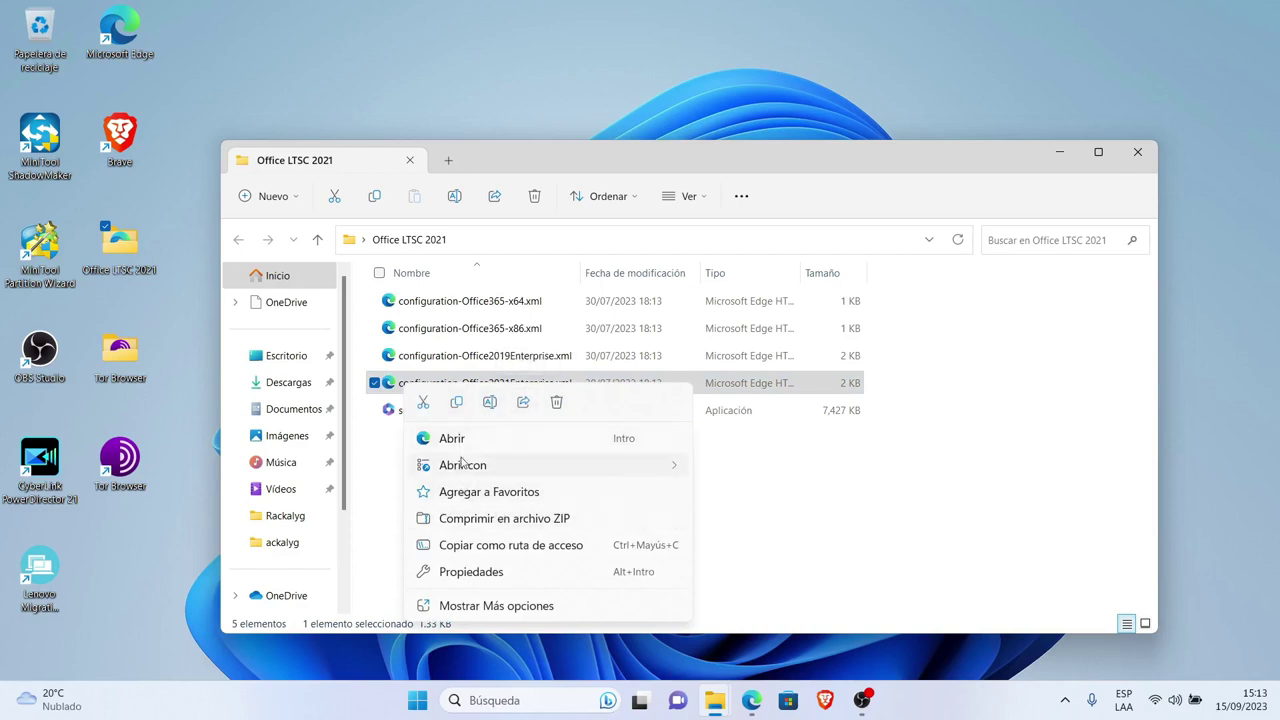
{"action": "mouse_move", "coordinate": [505, 468]}
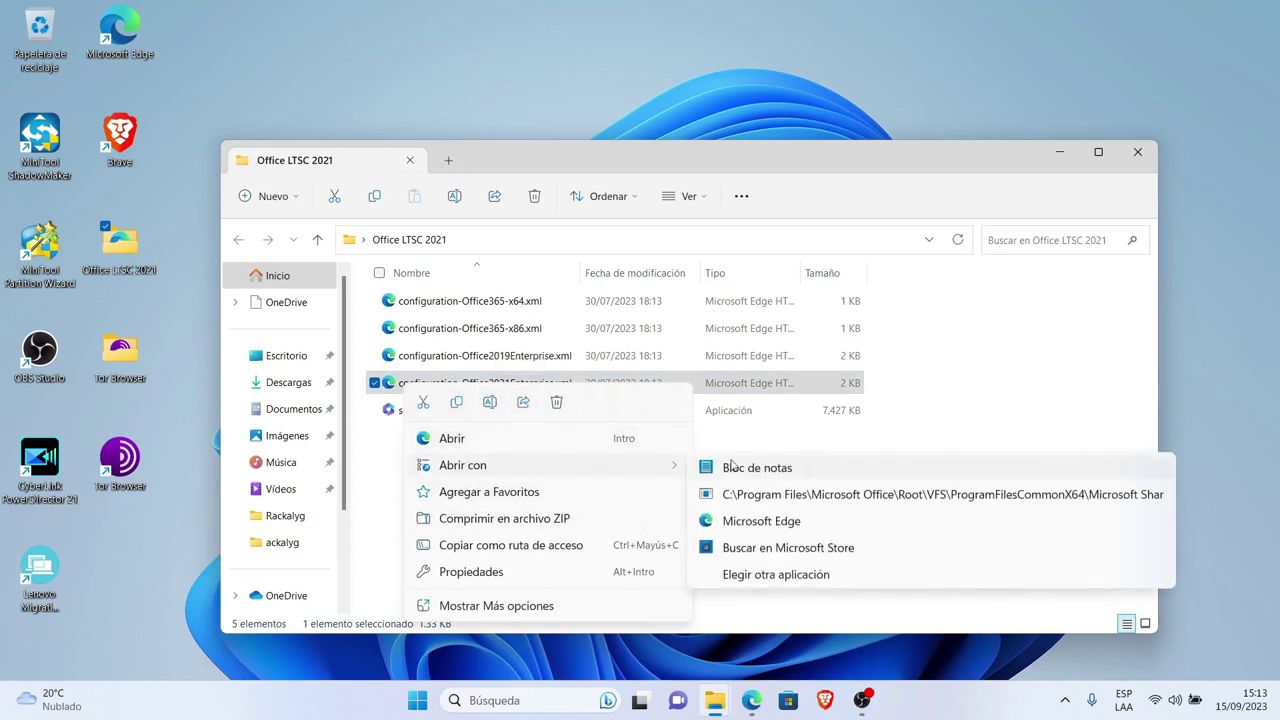
{"action": "left_click", "coordinate": [770, 467]}
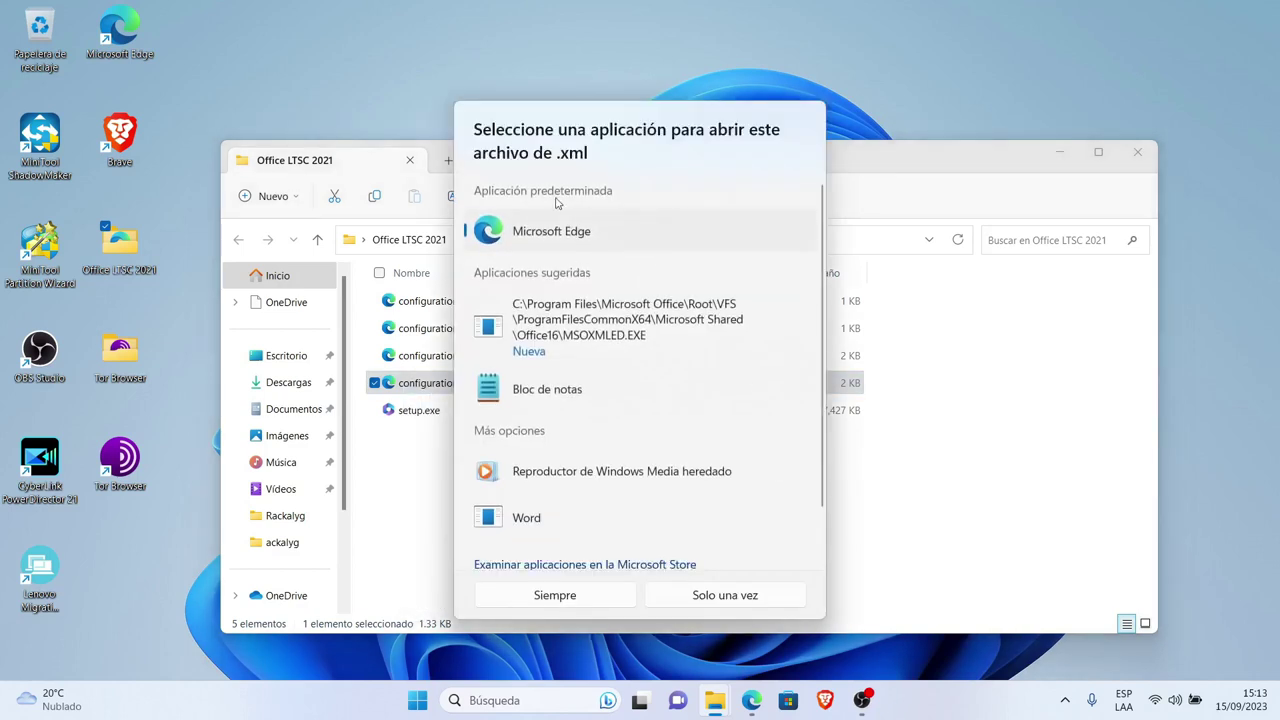
{"action": "left_click", "coordinate": [567, 395]}
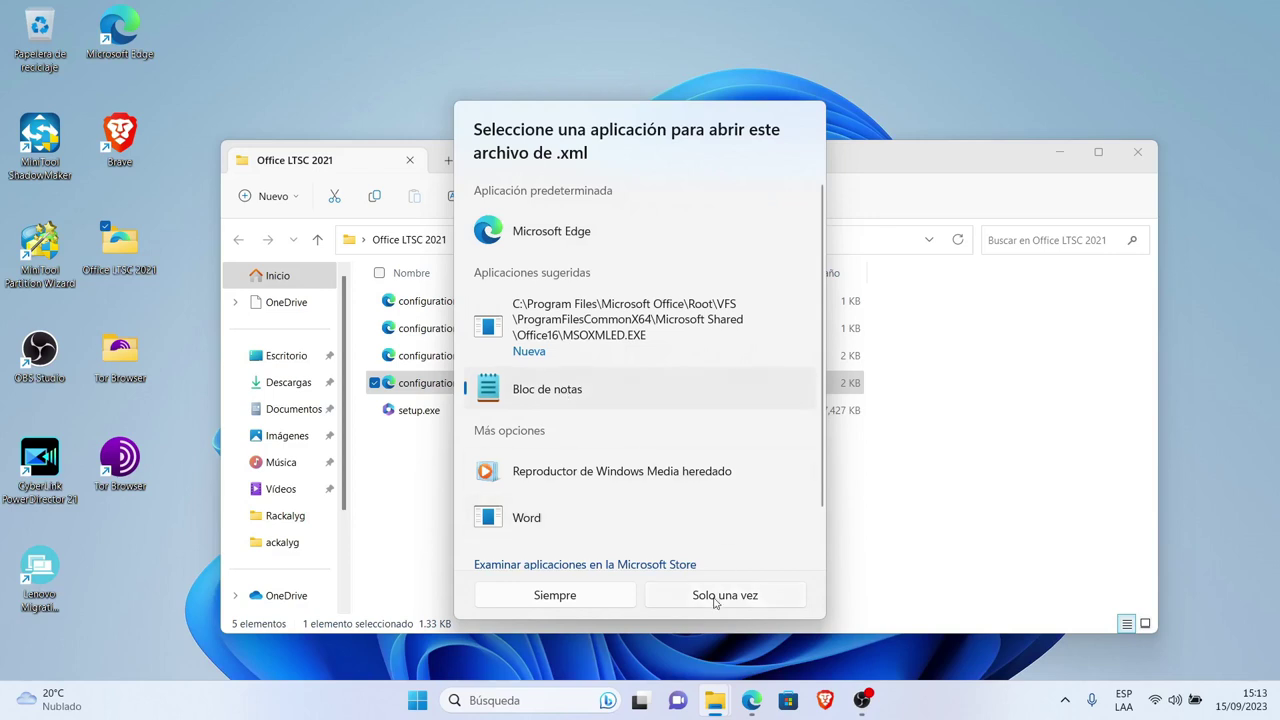
{"action": "left_click", "coordinate": [716, 596]}
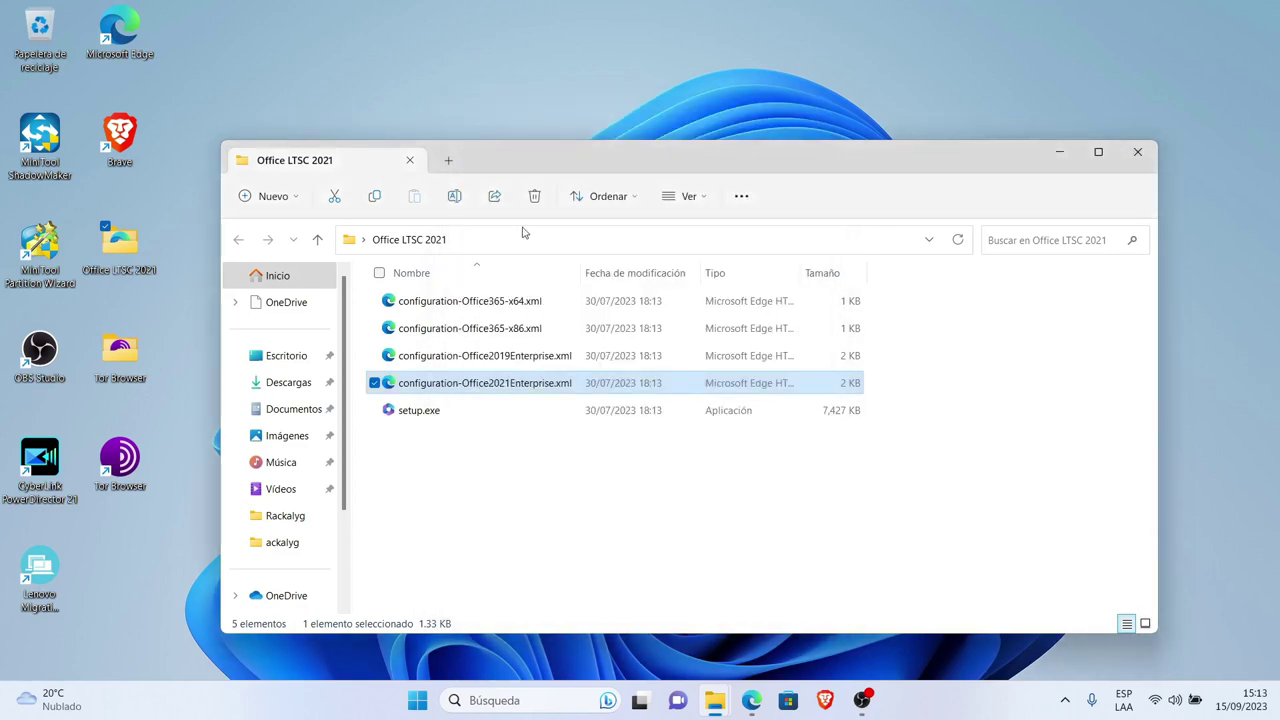
{"action": "left_click", "coordinate": [1059, 151]}
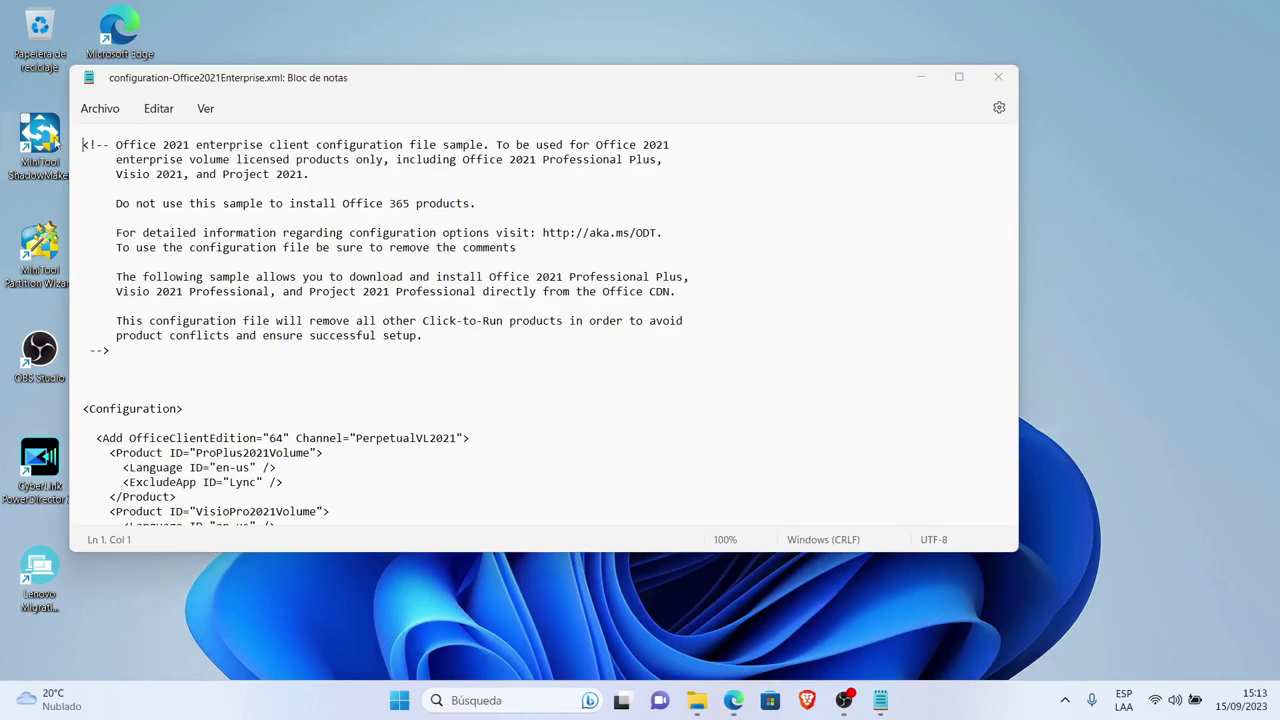
- Delete the introductory comment block and the blank lines above the opening <Configuration> tag
{"action": "left_click", "coordinate": [74, 147]}
{"action": "left_click_drag", "start_coordinate": [86, 147], "coordinate": [322, 367]}
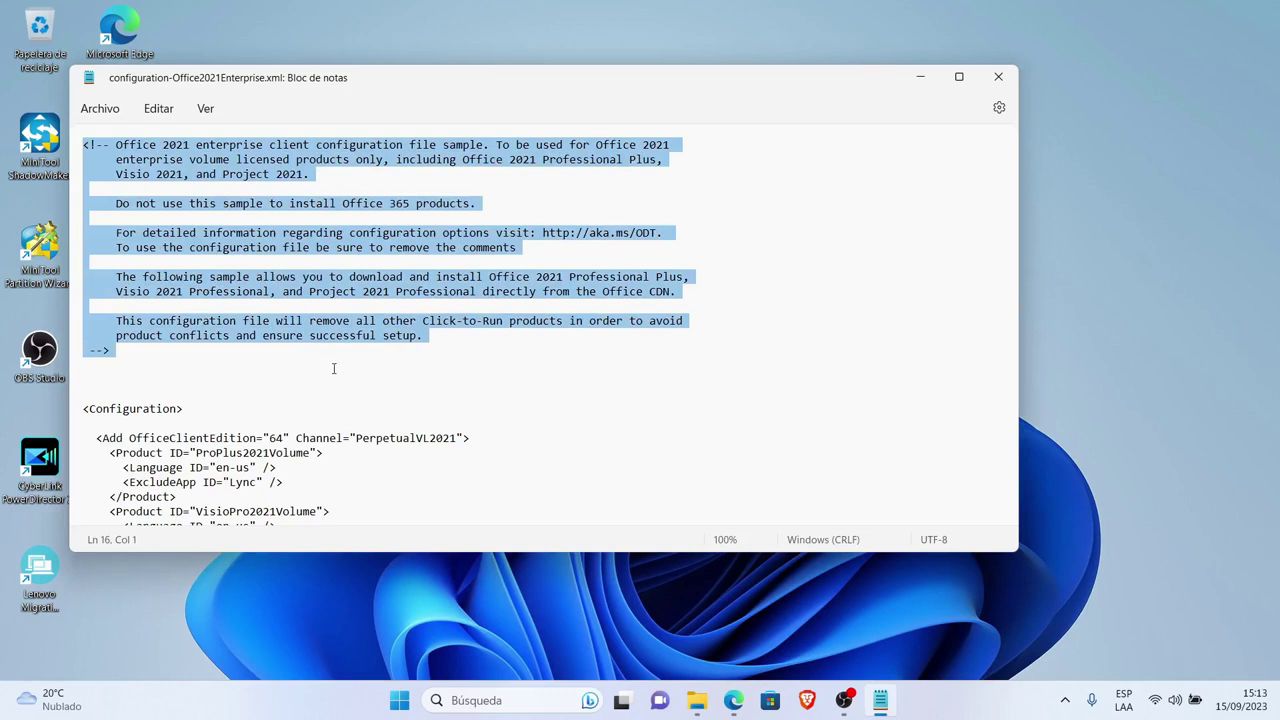
{"action": "key", "text": "Delete"}
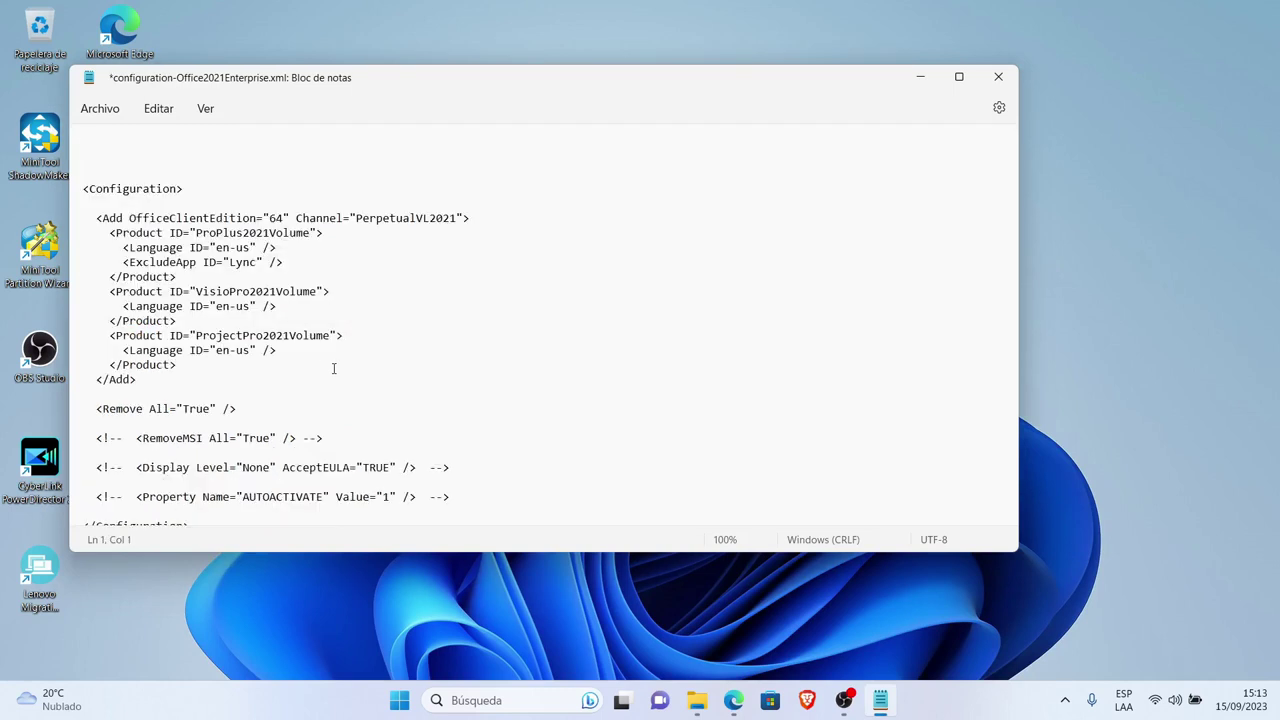
{"action": "key", "text": "Delete"}
{"action": "key", "text": "Delete"}
{"action": "key", "text": "Delete"}
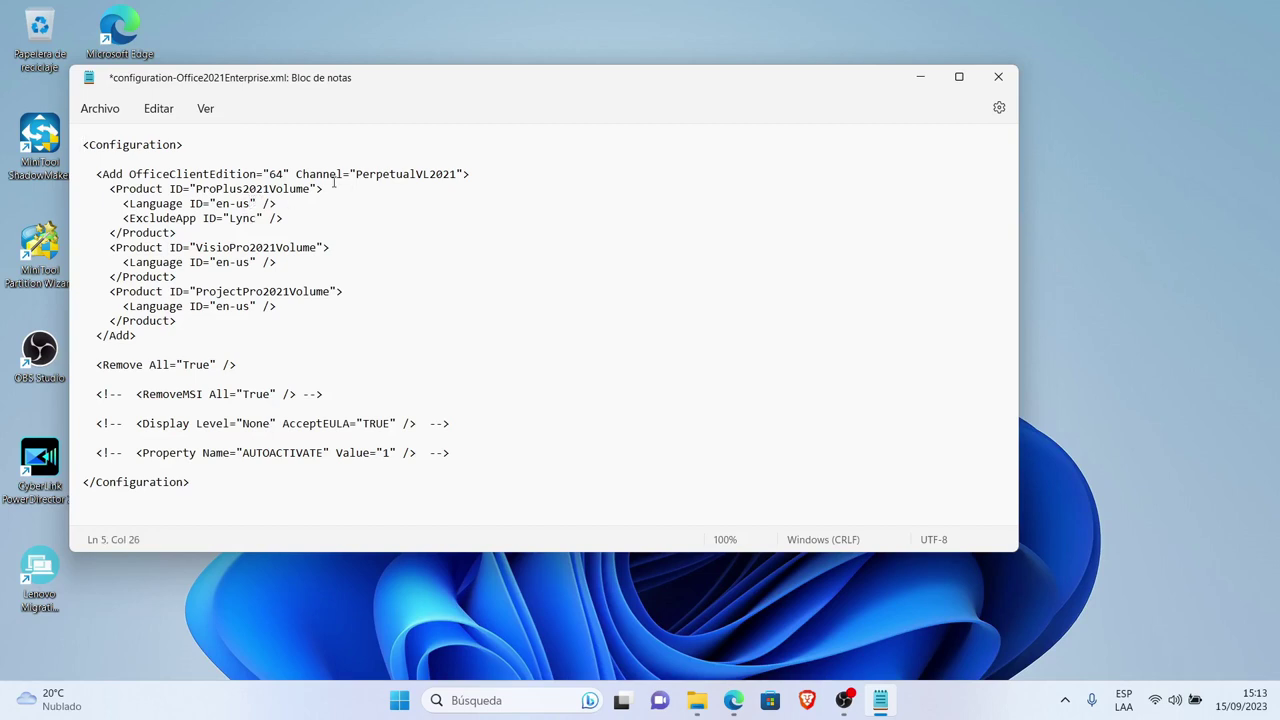
- Set the Language ID to es-es for the ProPlus2021Volume, VisioPro2021Volume and ProjectPro2021Volume products
{"action": "key", "text": "BackSpace"}
{"action": "type", "text": "e"}
{"action": "key", "text": "Delete"}
{"action": "type", "text": "s"}
{"action": "key", "text": "Down"}
{"action": "key", "text": "Down"}
{"action": "key", "text": "BackSpace"}
{"action": "type", "text": "s"}
{"action": "key", "text": "BackSpace"}
{"action": "type", "text": "e"}
{"action": "key", "text": "Down"}
{"action": "key", "text": "Down"}
{"action": "key", "text": "Down"}
{"action": "key", "text": "BackSpace"}
{"action": "type", "text": "e"}
{"action": "key", "text": "Left"}
{"action": "key", "text": "Left"}
{"action": "key", "text": "Delete"}
{"action": "type", "text": "s"}
- Save configuration-Office2021Enterprise.xml under its existing name and close the file
{"action": "left_click", "coordinate": [97, 108]}
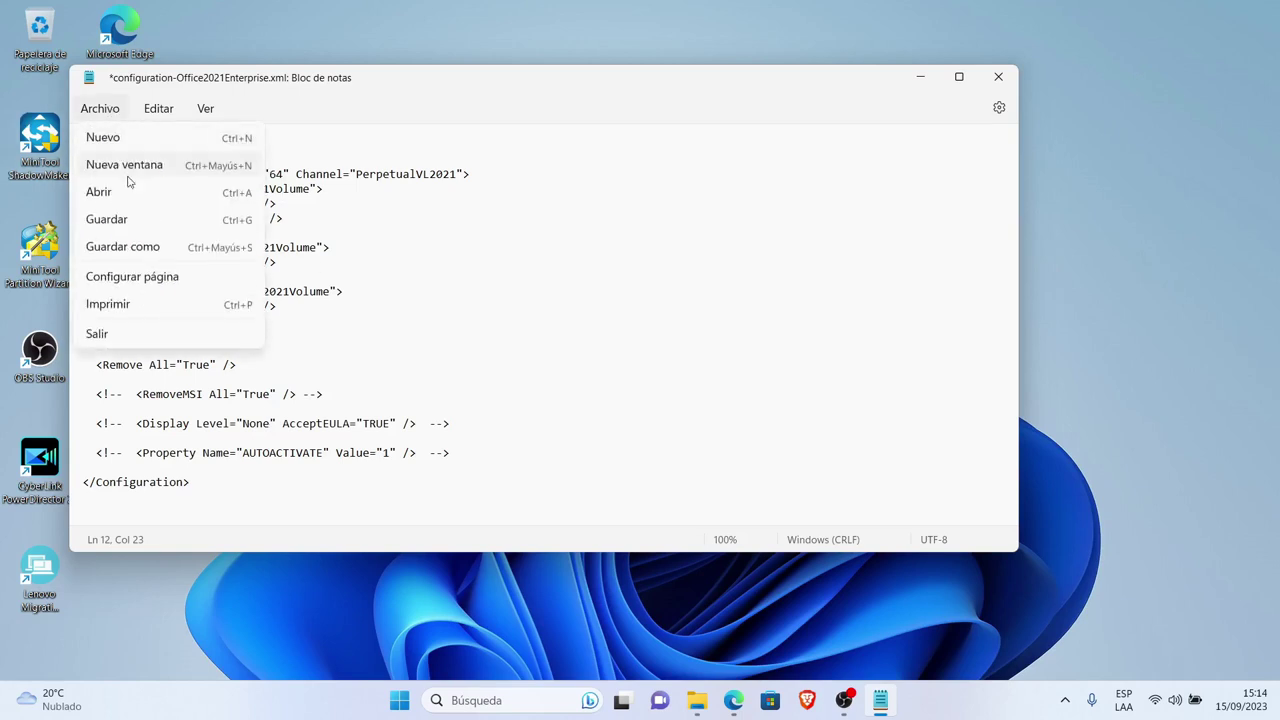
{"action": "left_click", "coordinate": [123, 221]}
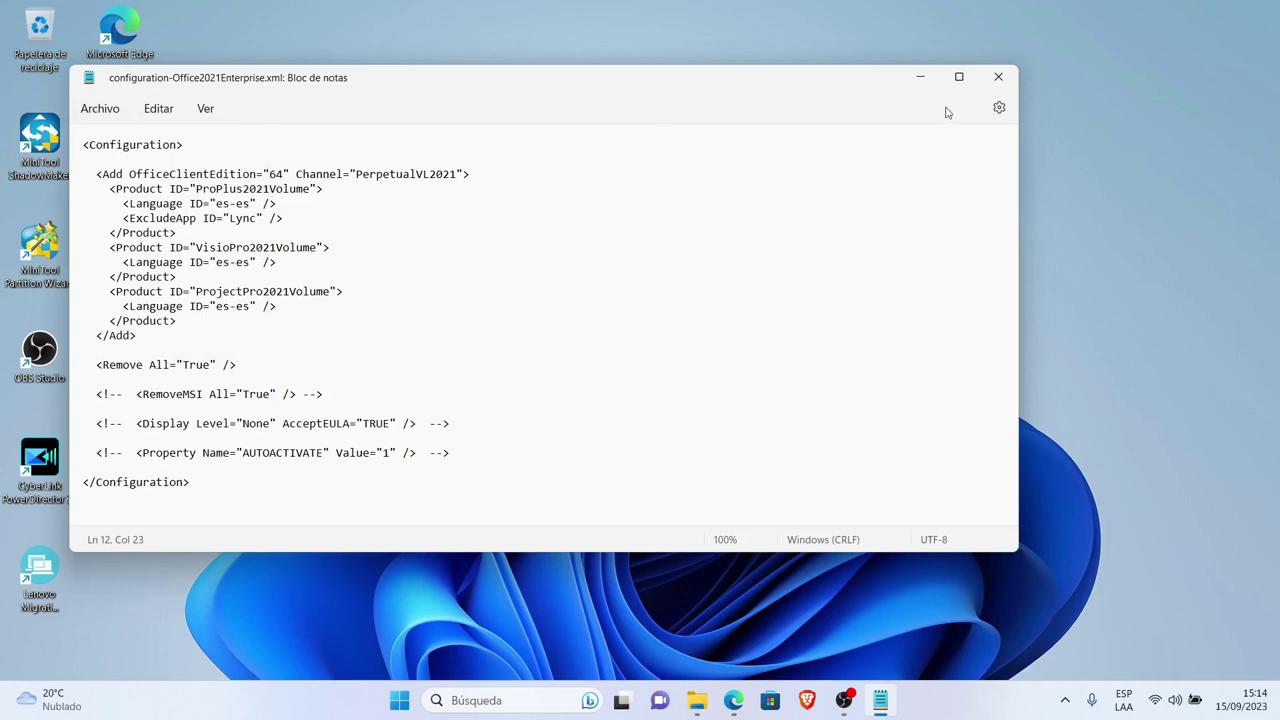
{"action": "left_click", "coordinate": [760, 175]}
{"action": "left_click", "coordinate": [999, 77]}
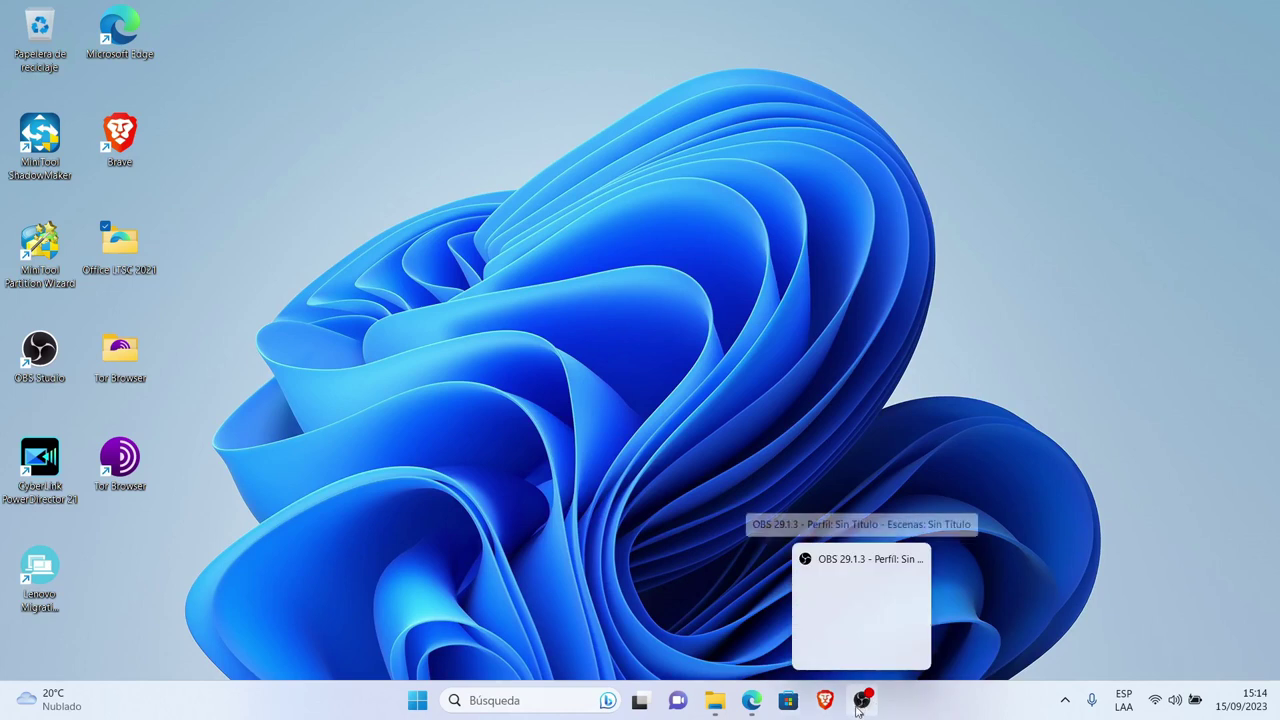
- Switch to Microsoft Edge and go to the article's section "Creación del archivo configuration.xml"
{"action": "left_click", "coordinate": [752, 700]}
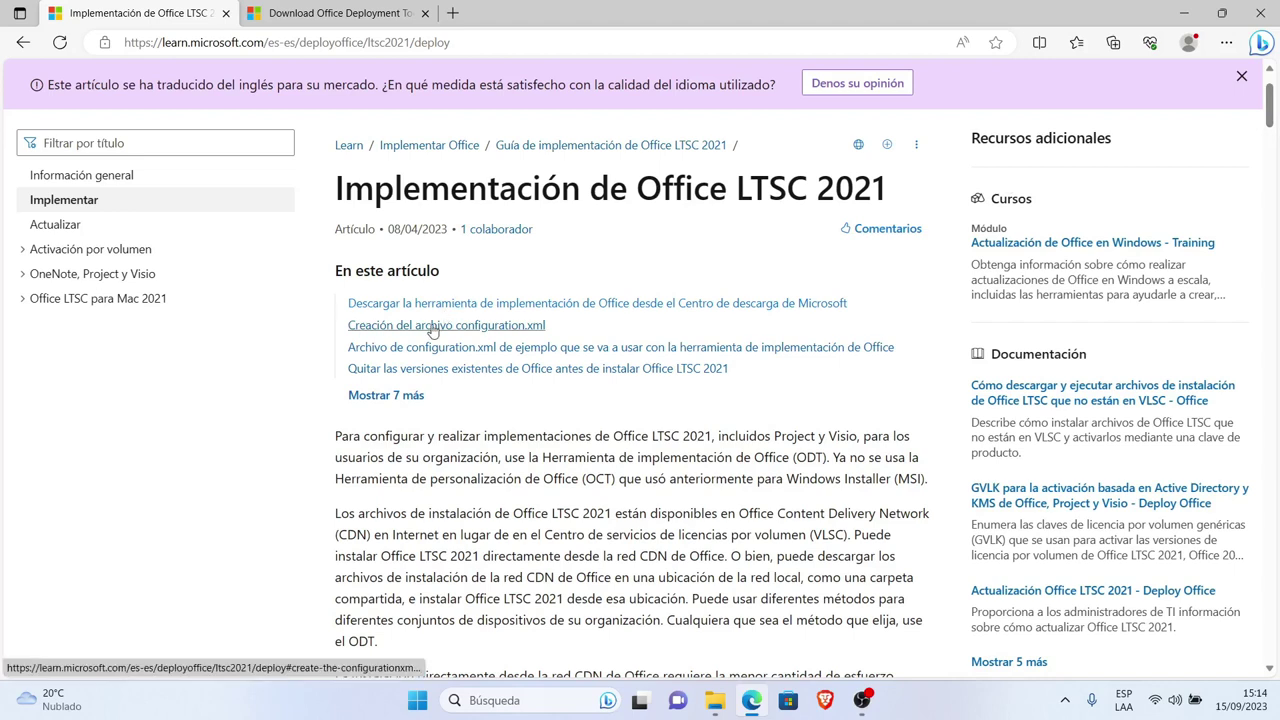
{"action": "left_click_drag", "start_coordinate": [344, 325], "coordinate": [548, 322]}
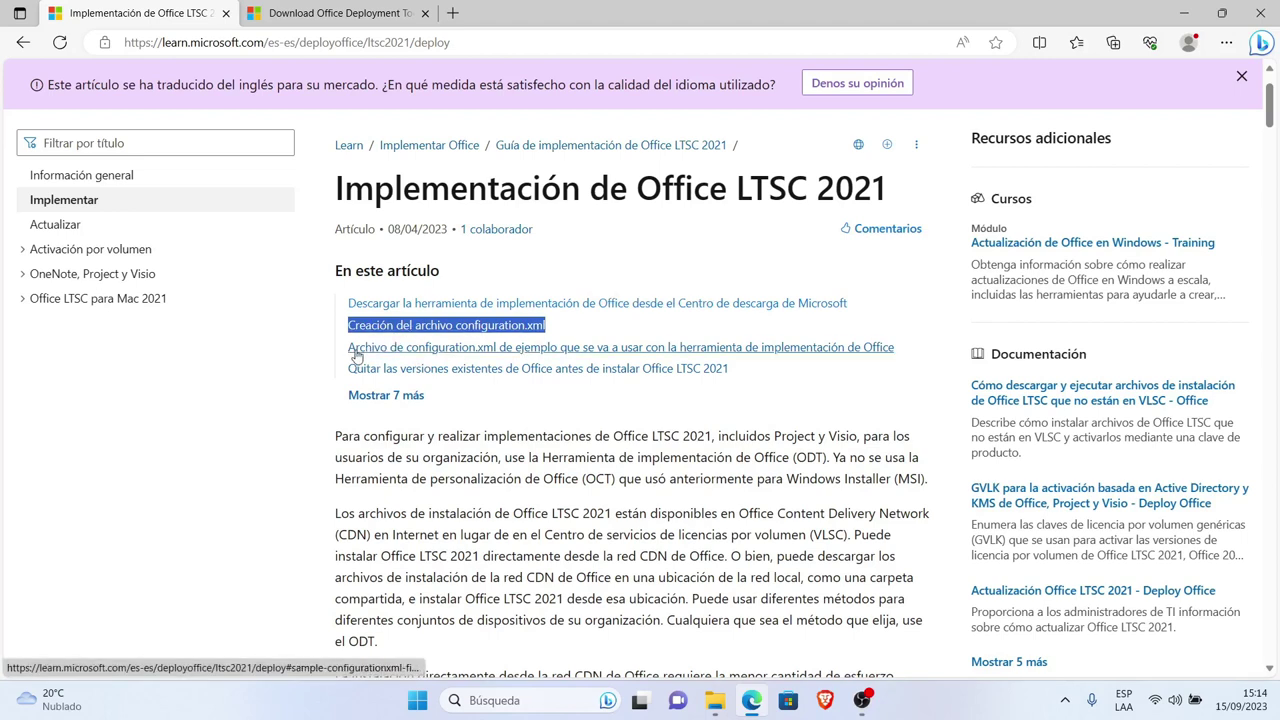
{"action": "left_click", "coordinate": [500, 328]}
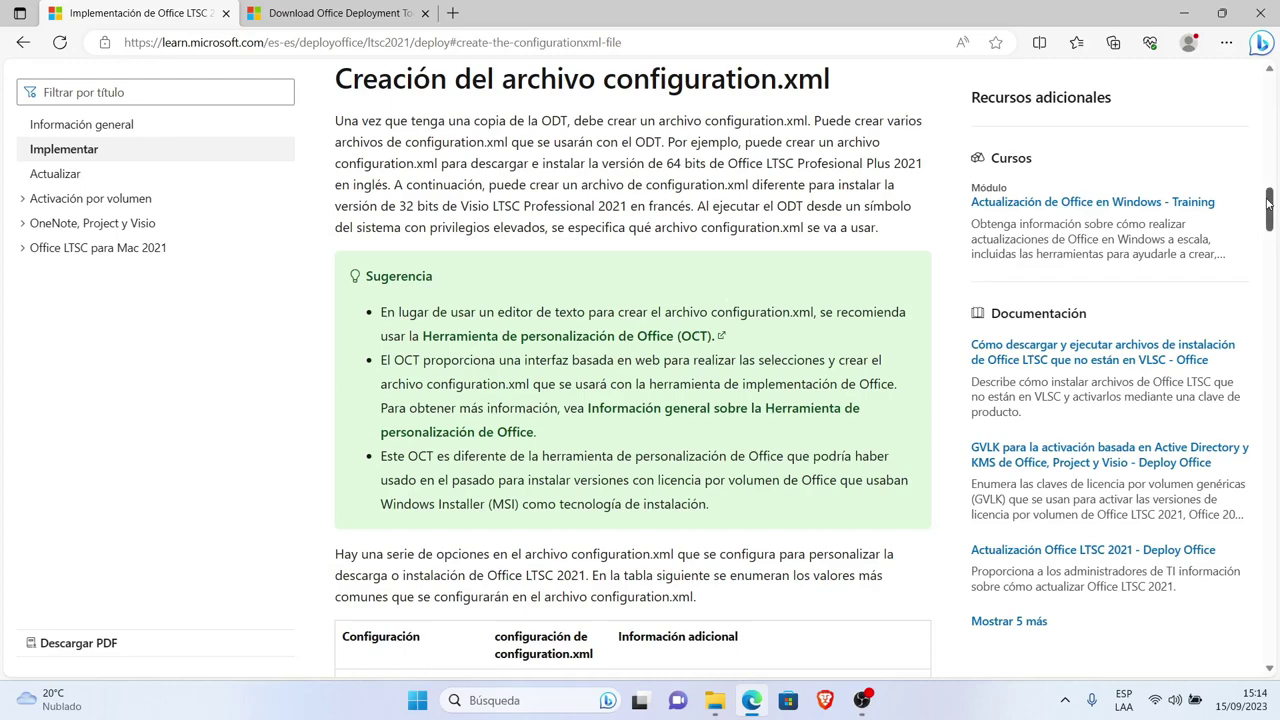
- Examine the article's table of configuration.xml settings, including the valid product identifiers for Office LTSC 2021
{"action": "mouse_move", "coordinate": [1268, 204]}
{"action": "left_mouse_down"}
{"action": "mouse_move", "coordinate": [1276, 385]}
{"action": "mouse_move", "coordinate": [1278, 192]}
{"action": "left_mouse_up"}
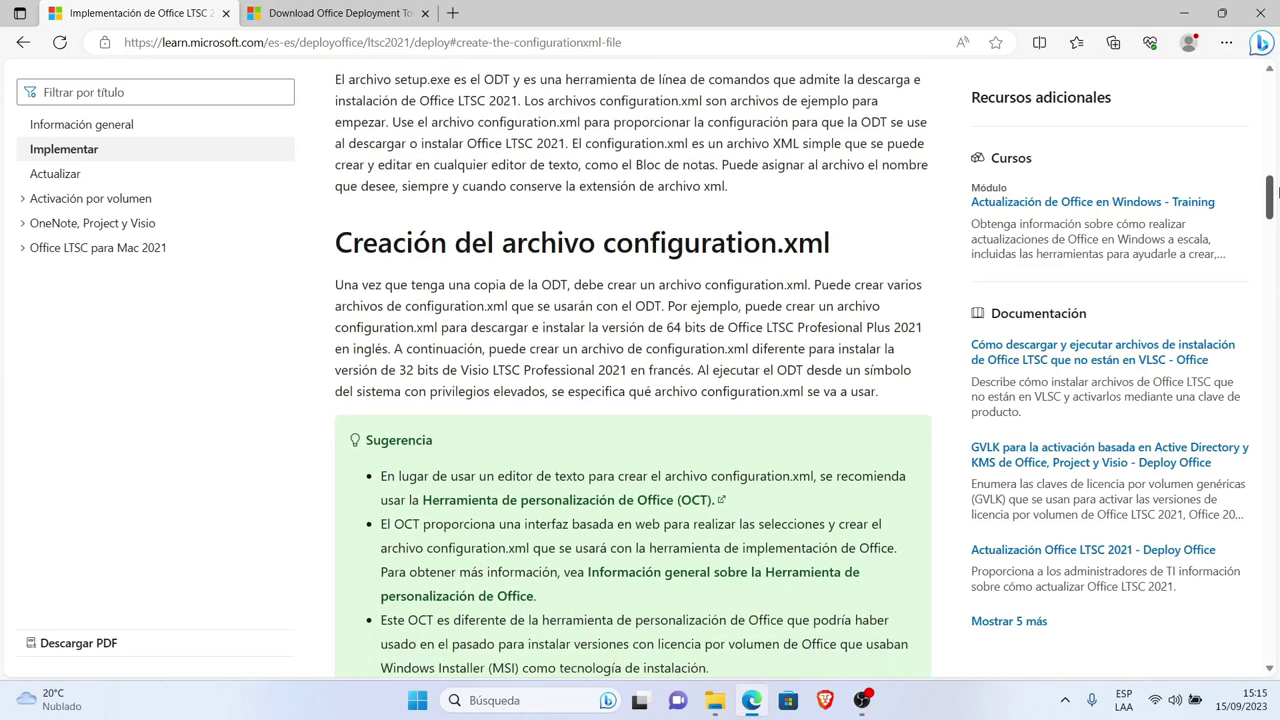
{"action": "left_click_drag", "start_coordinate": [1277, 192], "coordinate": [1277, 228]}
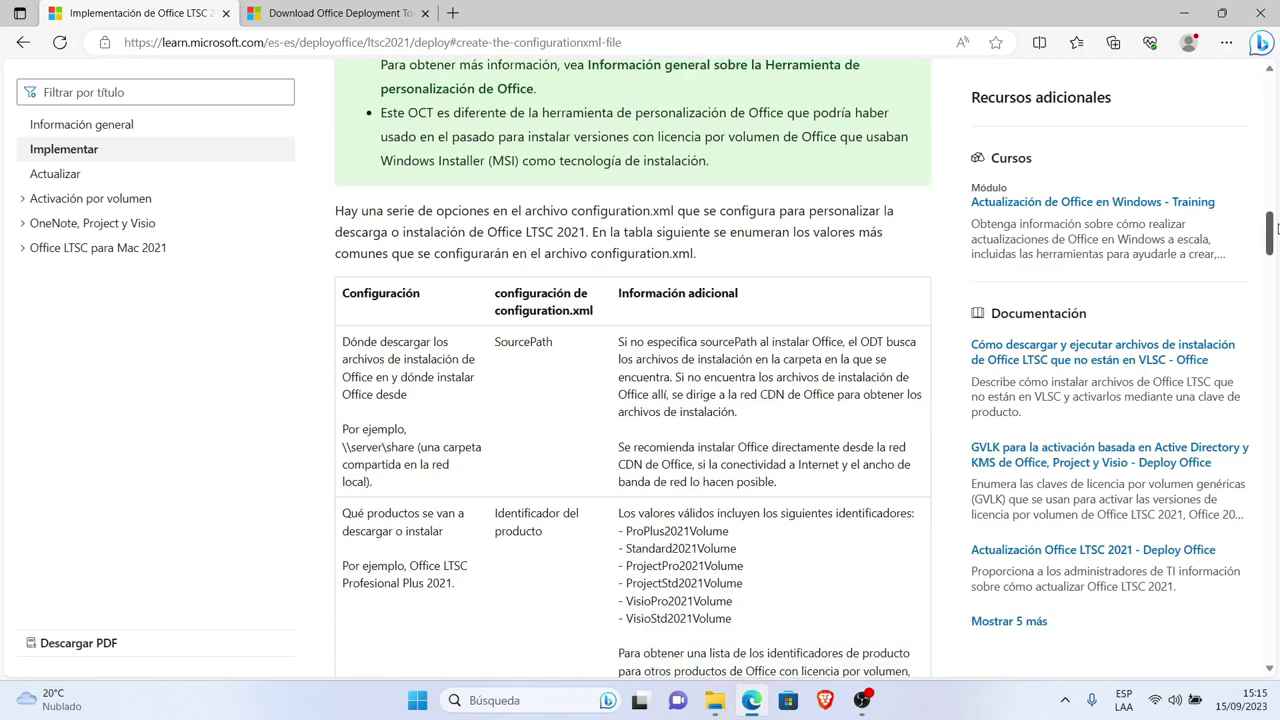
{"action": "left_click_drag", "start_coordinate": [1277, 228], "coordinate": [1277, 237]}
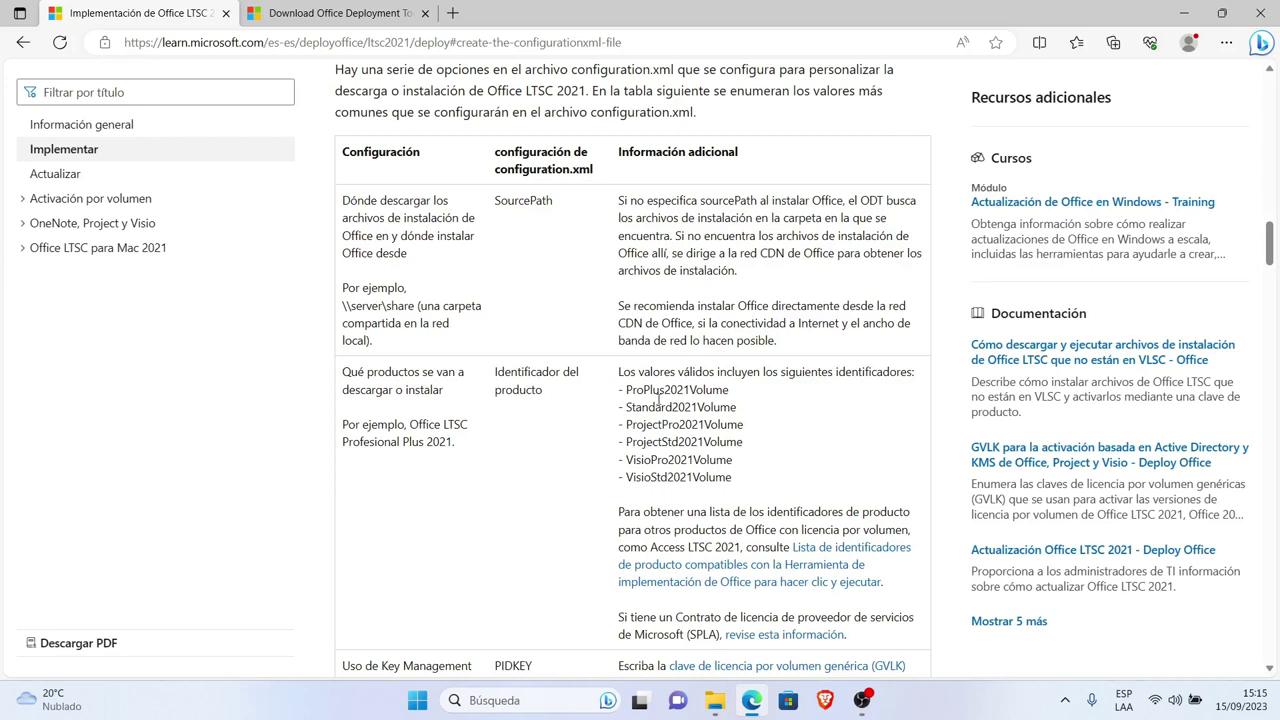
{"action": "left_click_drag", "start_coordinate": [618, 381], "coordinate": [778, 485]}
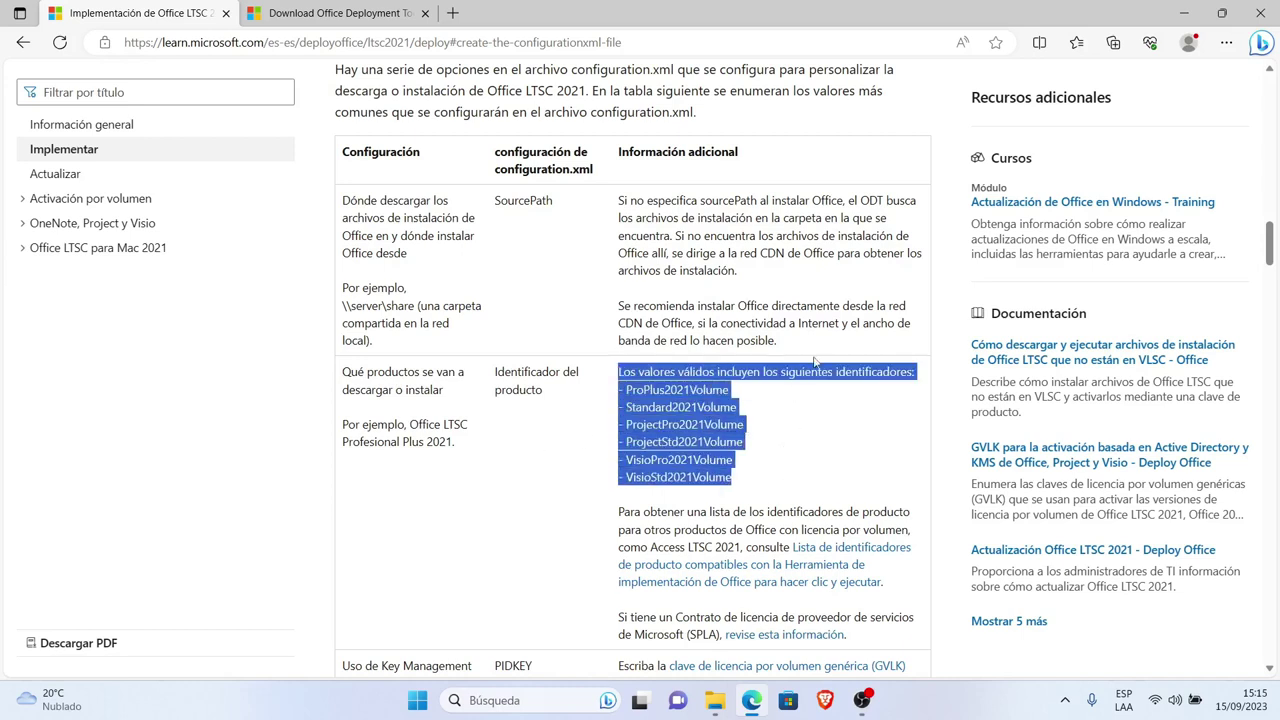
{"action": "left_click", "coordinate": [571, 387]}
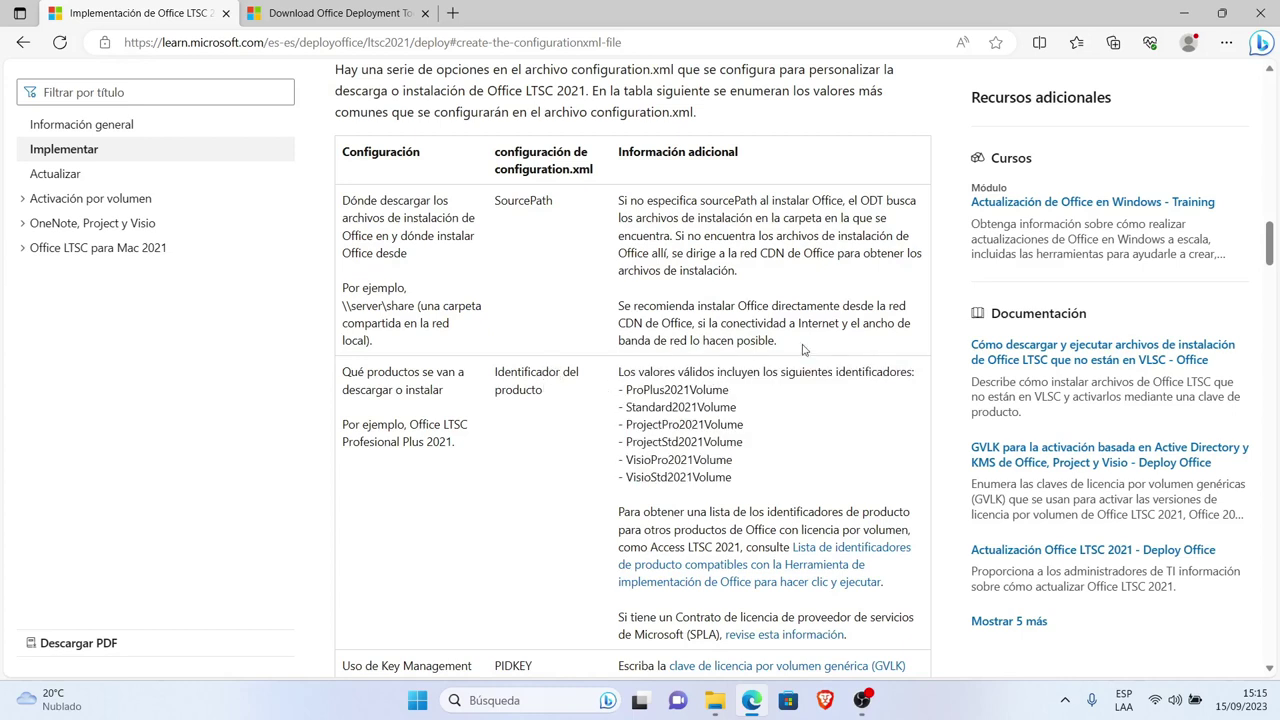
{"action": "left_click_drag", "start_coordinate": [1277, 233], "coordinate": [1274, 258]}
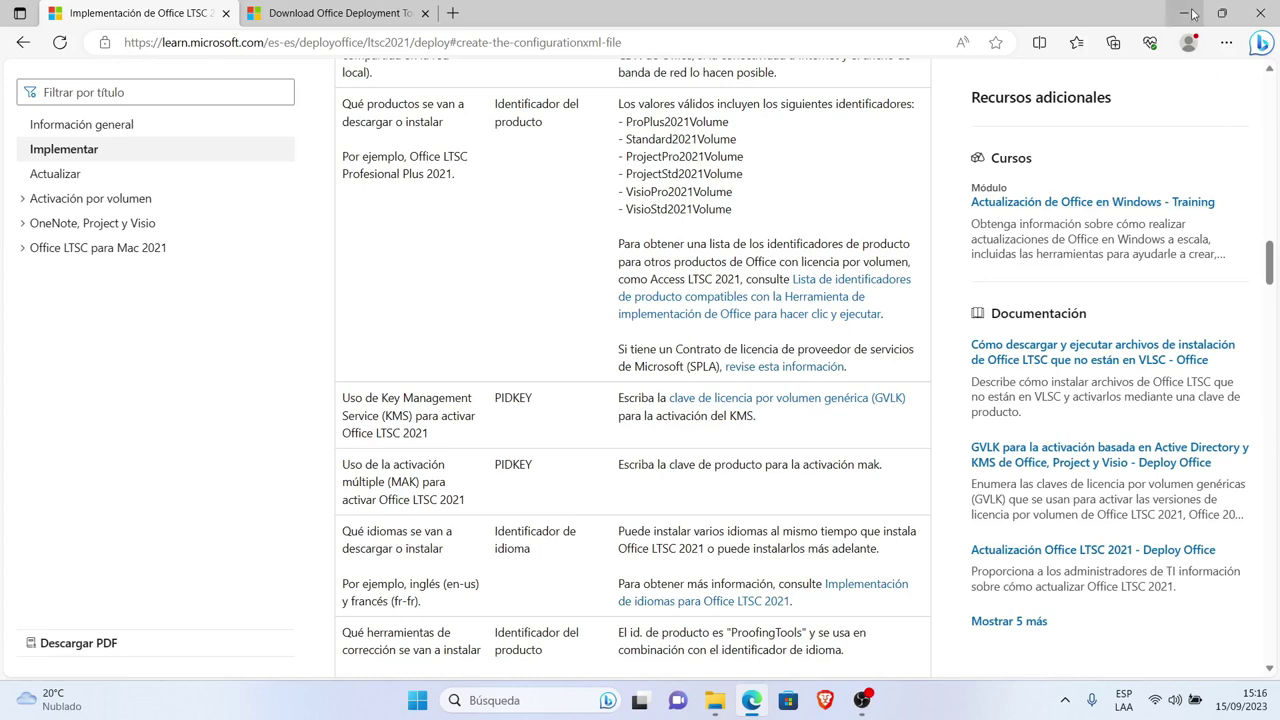
- Review the RemoveMSI setting, follow its links to the removal section and the Remove element reference, and return to the settings table
{"action": "left_click_drag", "start_coordinate": [1268, 262], "coordinate": [1277, 345]}
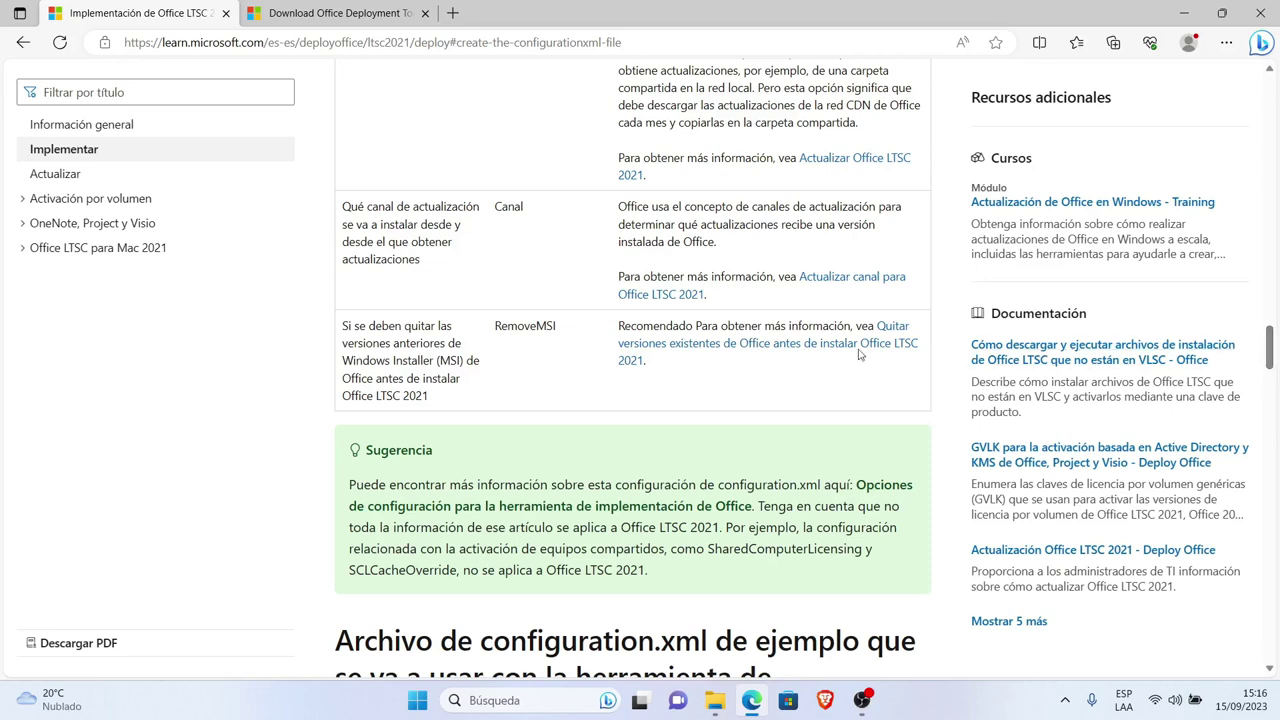
{"action": "left_click_drag", "start_coordinate": [343, 326], "coordinate": [929, 326]}
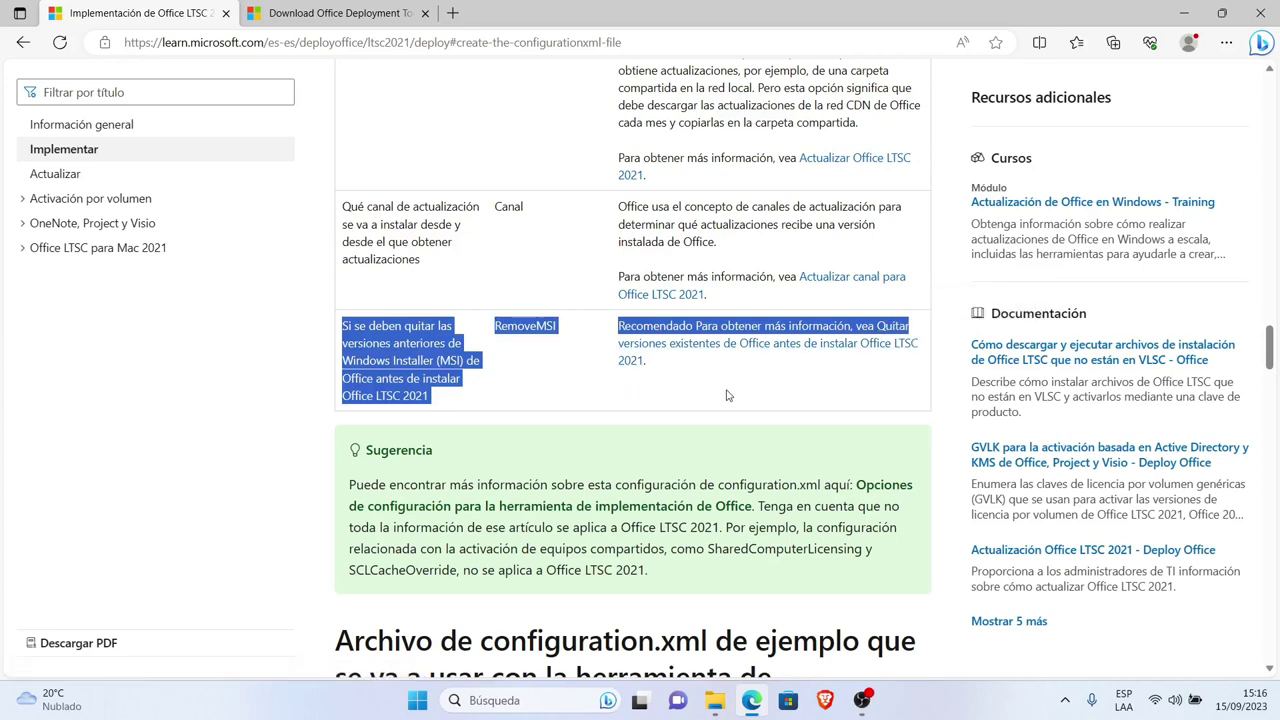
{"action": "left_click", "coordinate": [680, 372]}
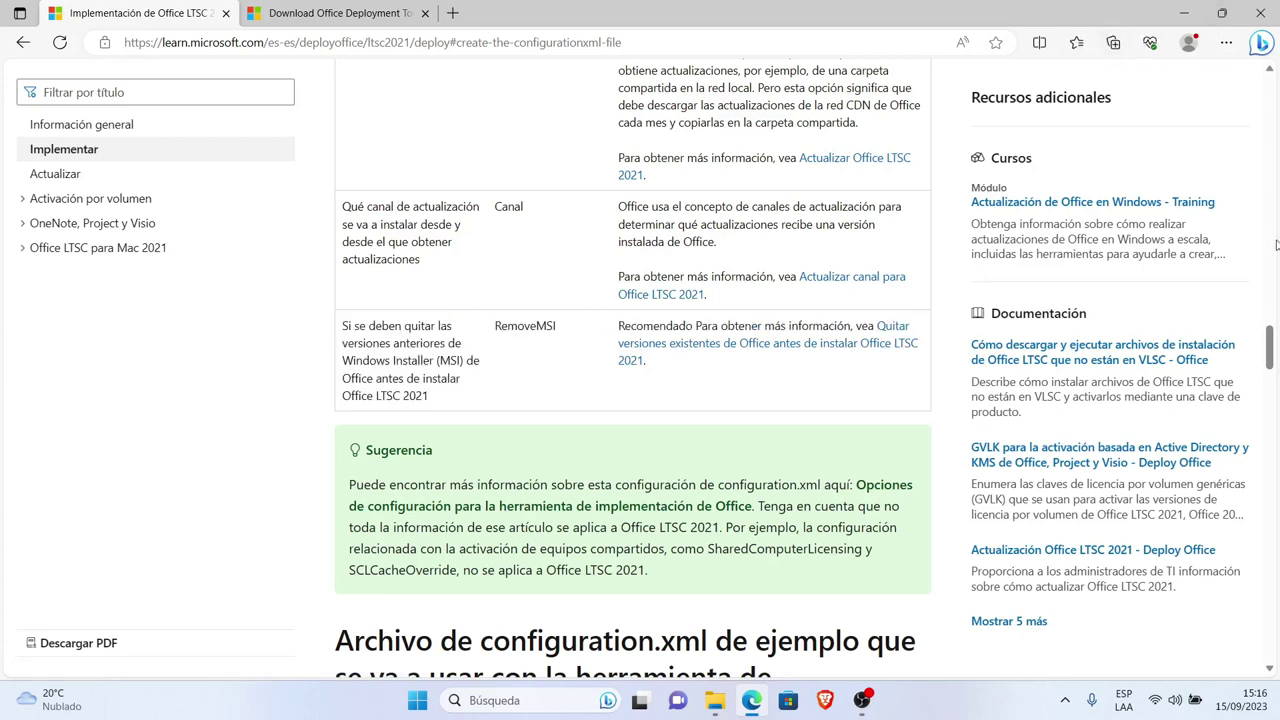
{"action": "left_click_drag", "start_coordinate": [1273, 341], "coordinate": [1273, 342]}
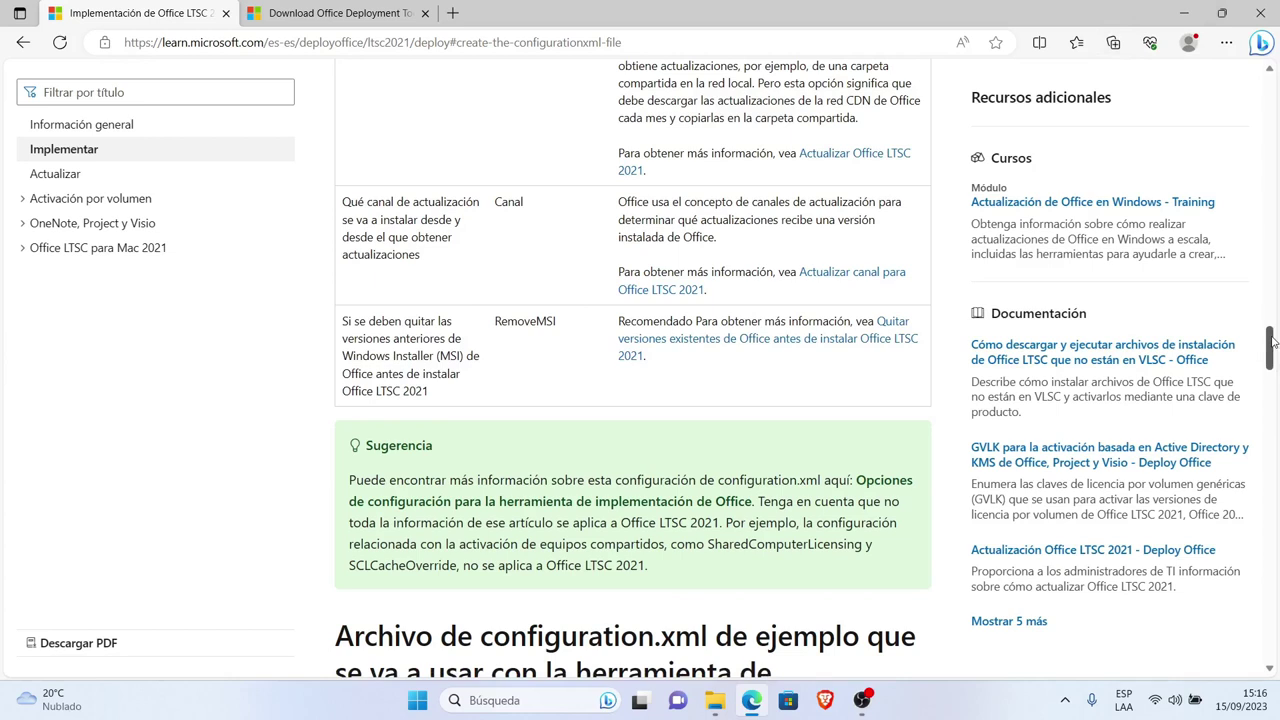
{"action": "left_click", "coordinate": [880, 338]}
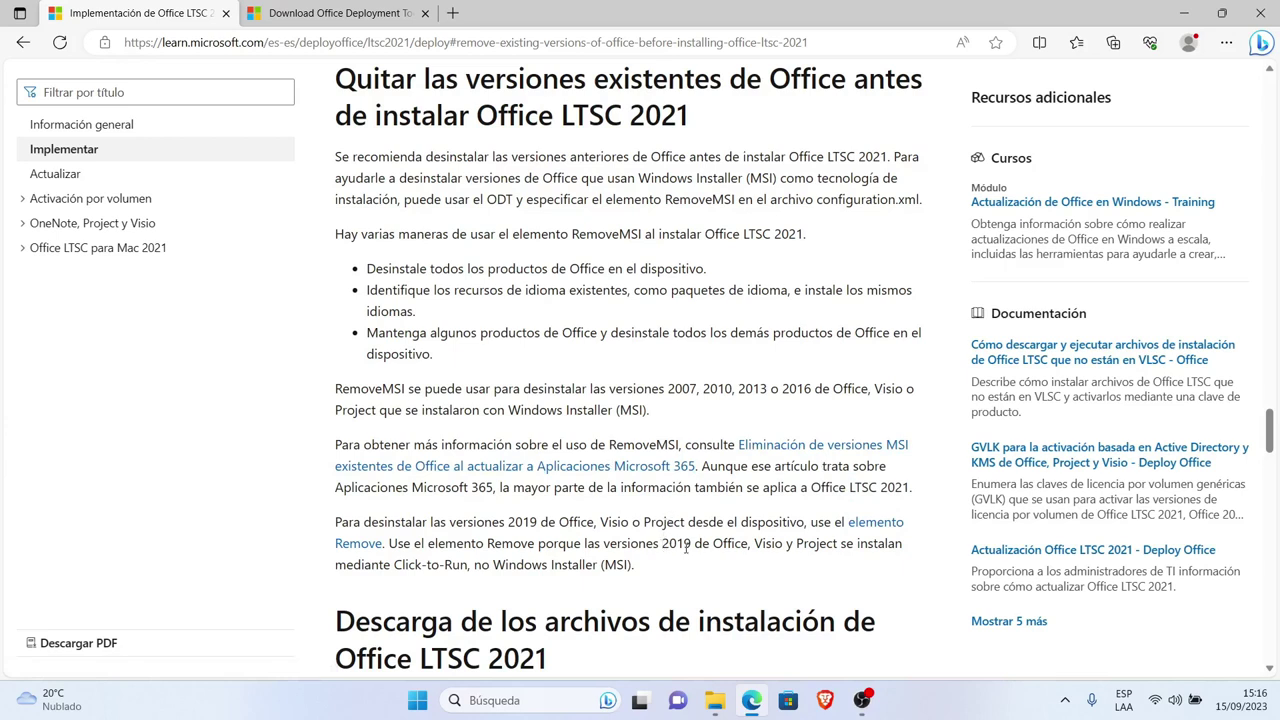
{"action": "left_click", "coordinate": [876, 522]}
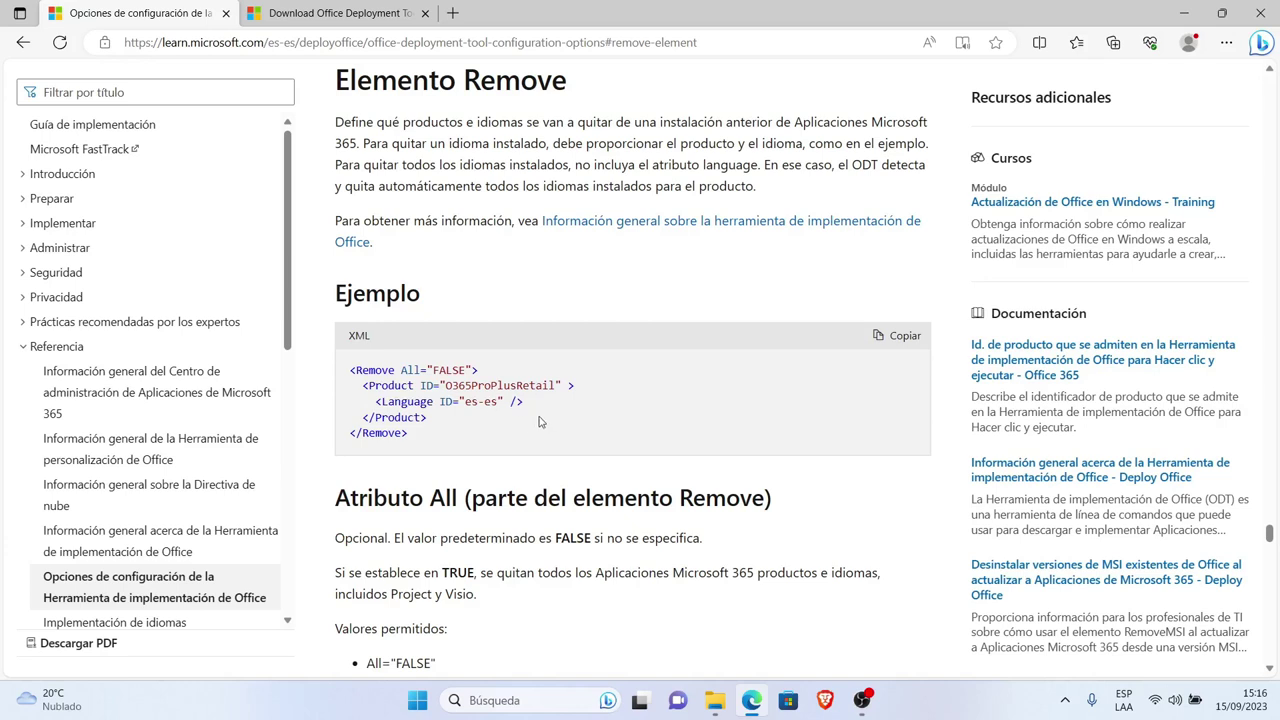
{"action": "left_click", "coordinate": [25, 45]}
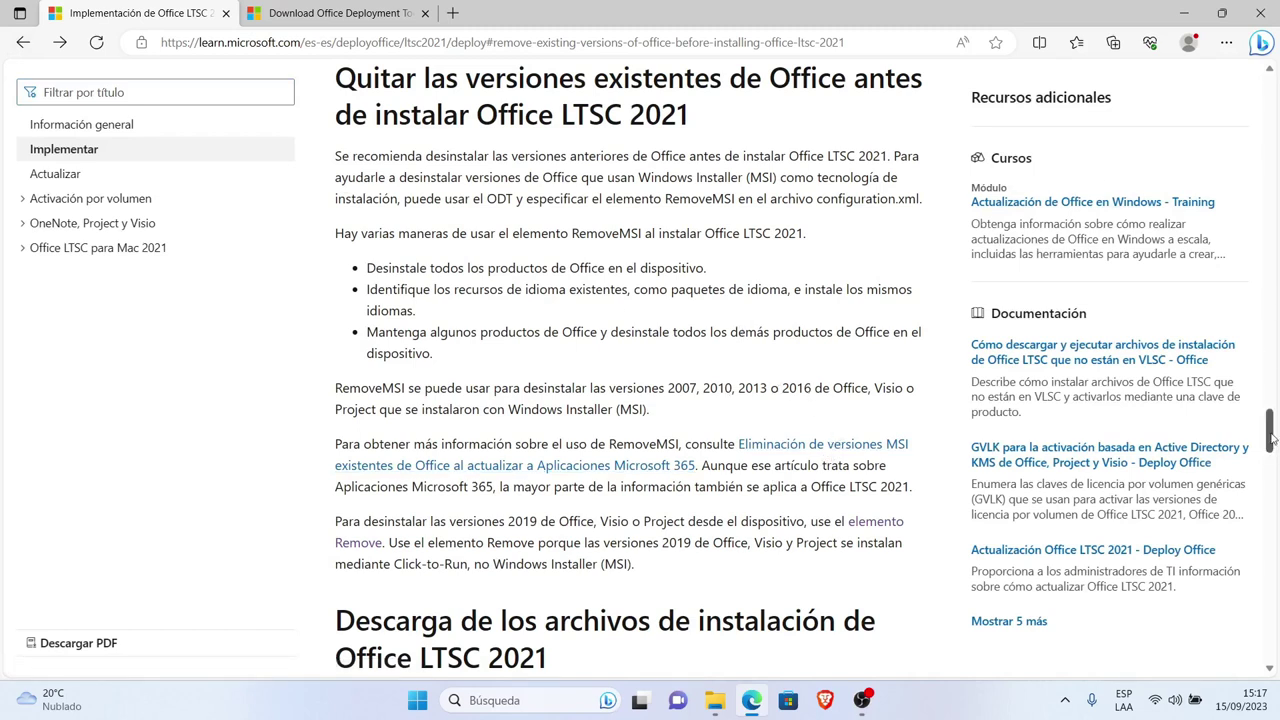
{"action": "left_click", "coordinate": [24, 45]}
- Examine the article's sample configuration.xml code for installing Office LTSC 2021
{"action": "scroll", "coordinate": [1276, 375], "scroll_direction": "down", "scroll_amount": 5}
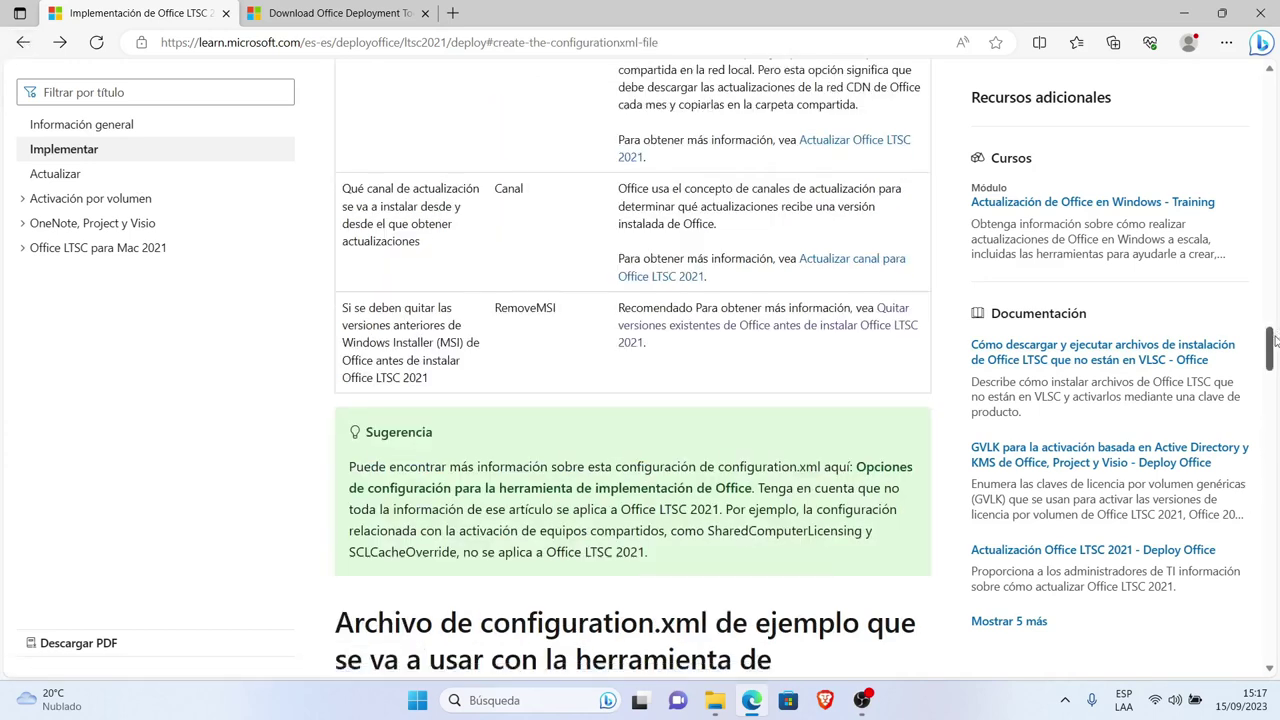
{"action": "scroll", "coordinate": [1276, 378], "scroll_direction": "down", "scroll_amount": 1}
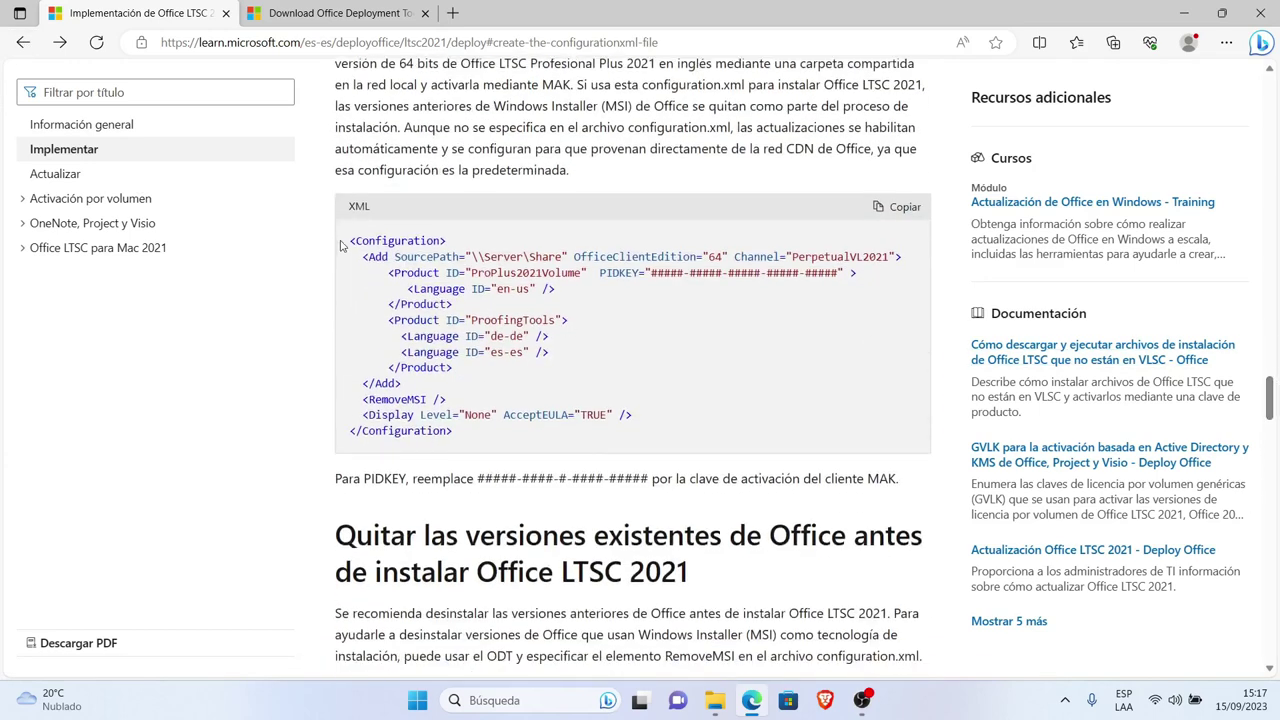
{"action": "left_click_drag", "start_coordinate": [343, 244], "coordinate": [808, 448]}
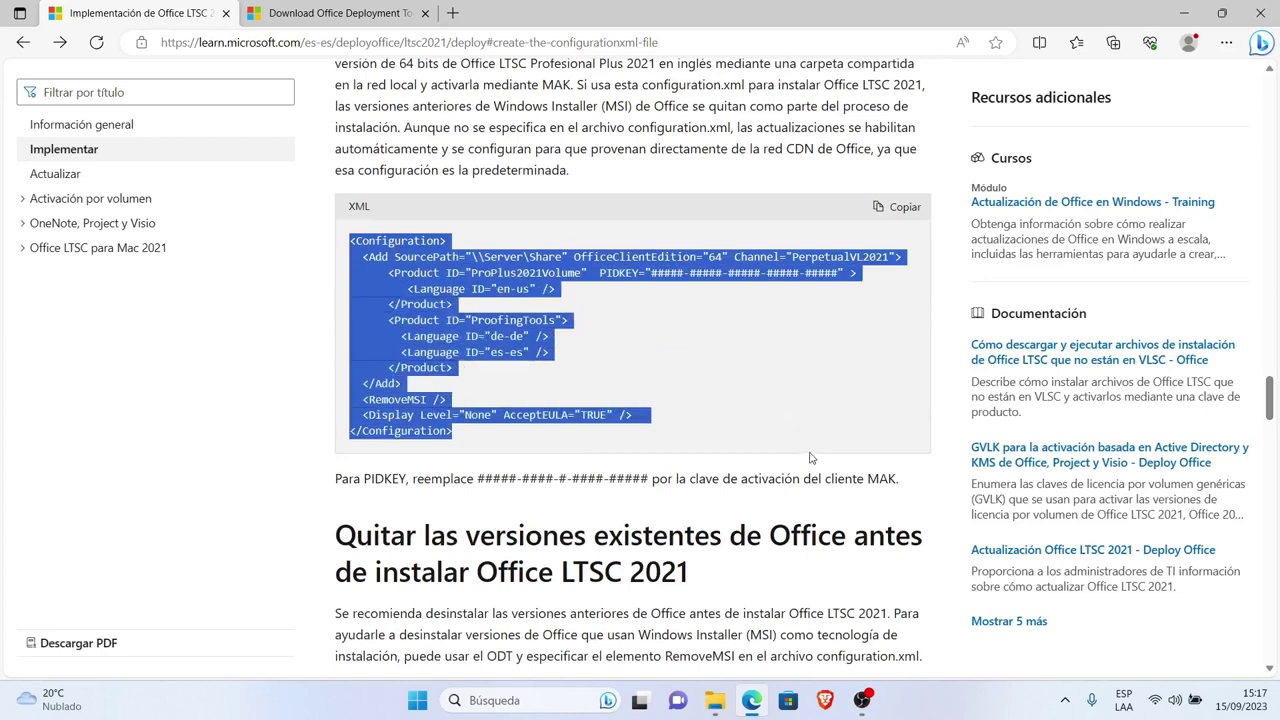
{"action": "left_click", "coordinate": [506, 282]}
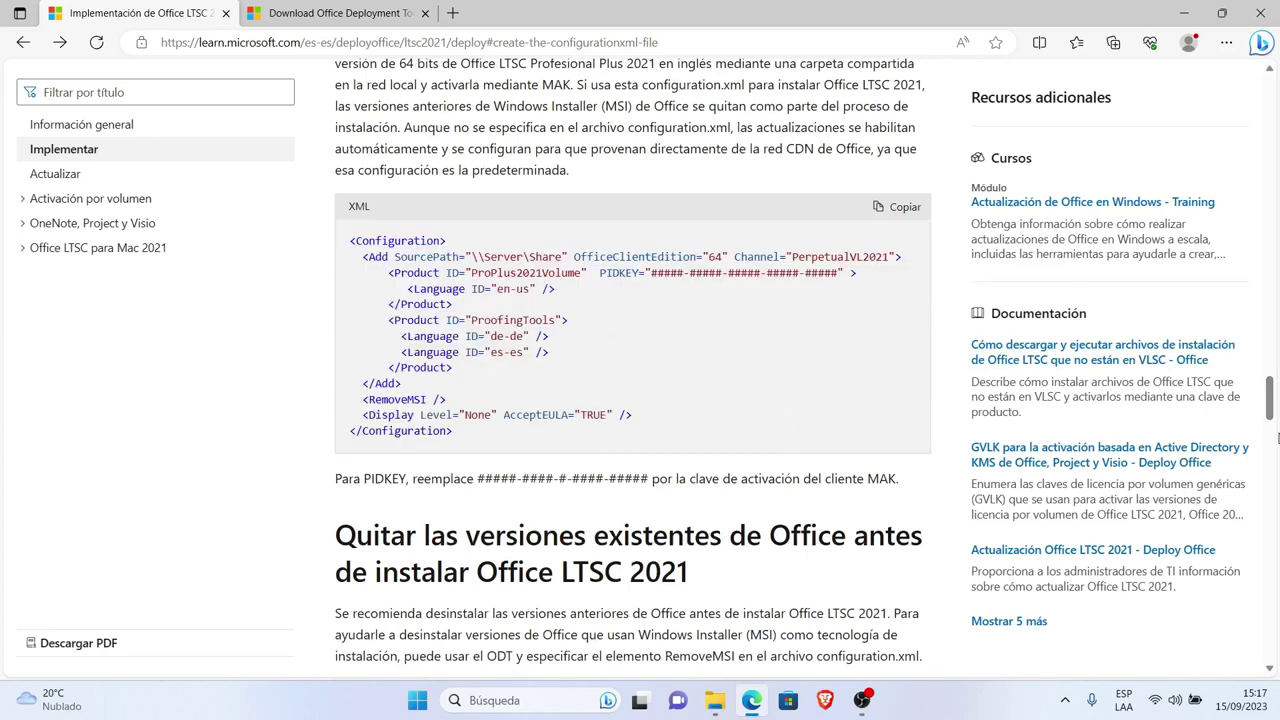
- Examine the article's console commands setup /download configuration.xml and setup /configure configuration.xml
{"action": "left_click_drag", "start_coordinate": [1276, 393], "coordinate": [1276, 468]}
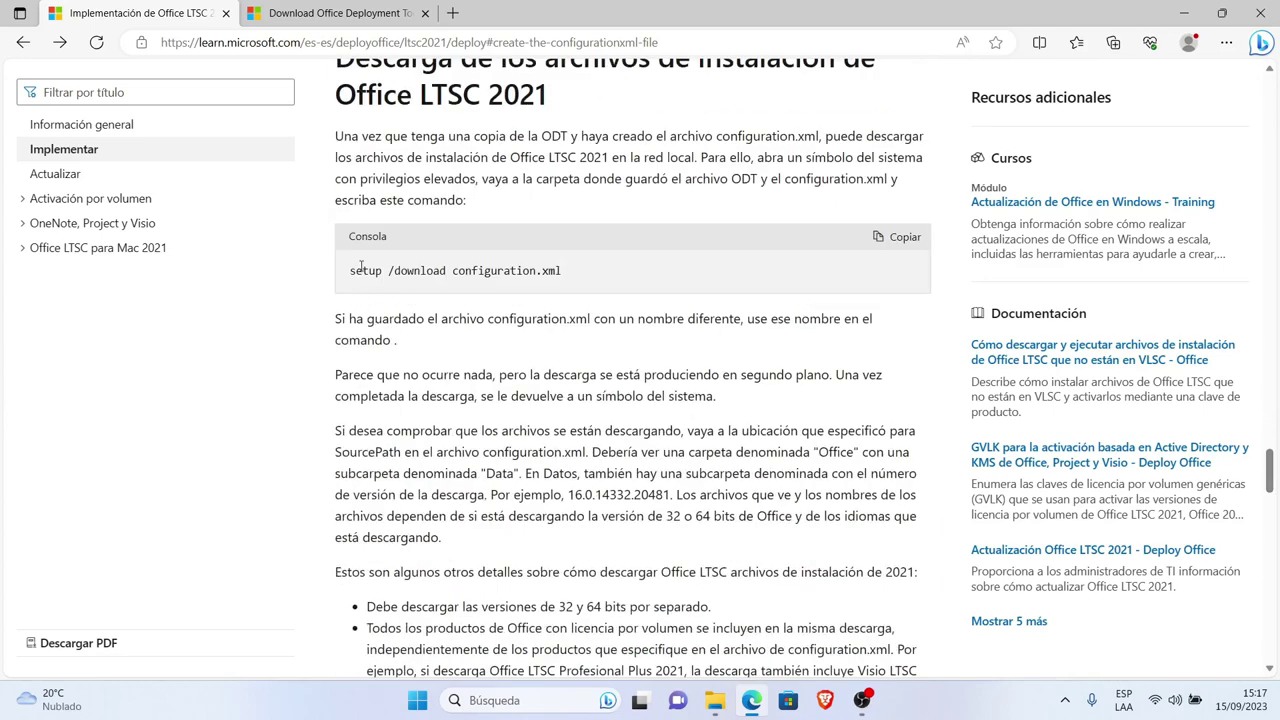
{"action": "left_click_drag", "start_coordinate": [352, 268], "coordinate": [767, 277]}
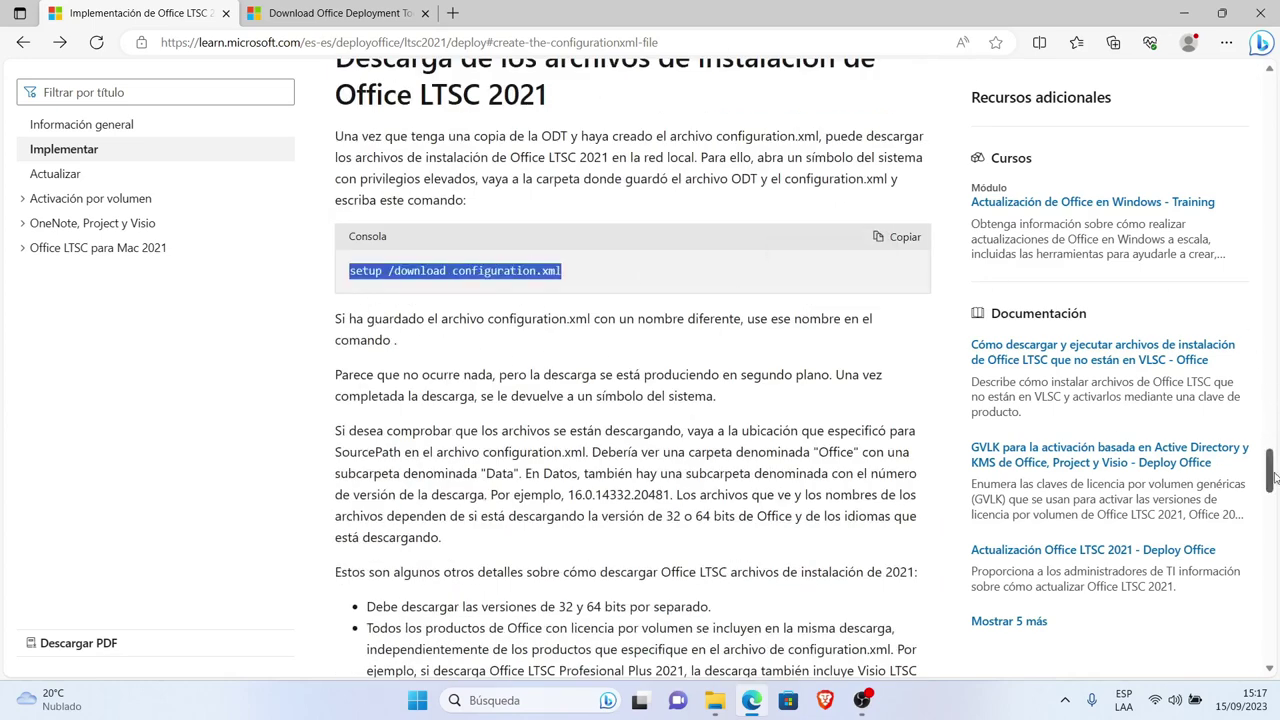
{"action": "scroll", "coordinate": [1276, 478], "scroll_direction": "down", "scroll_amount": 9}
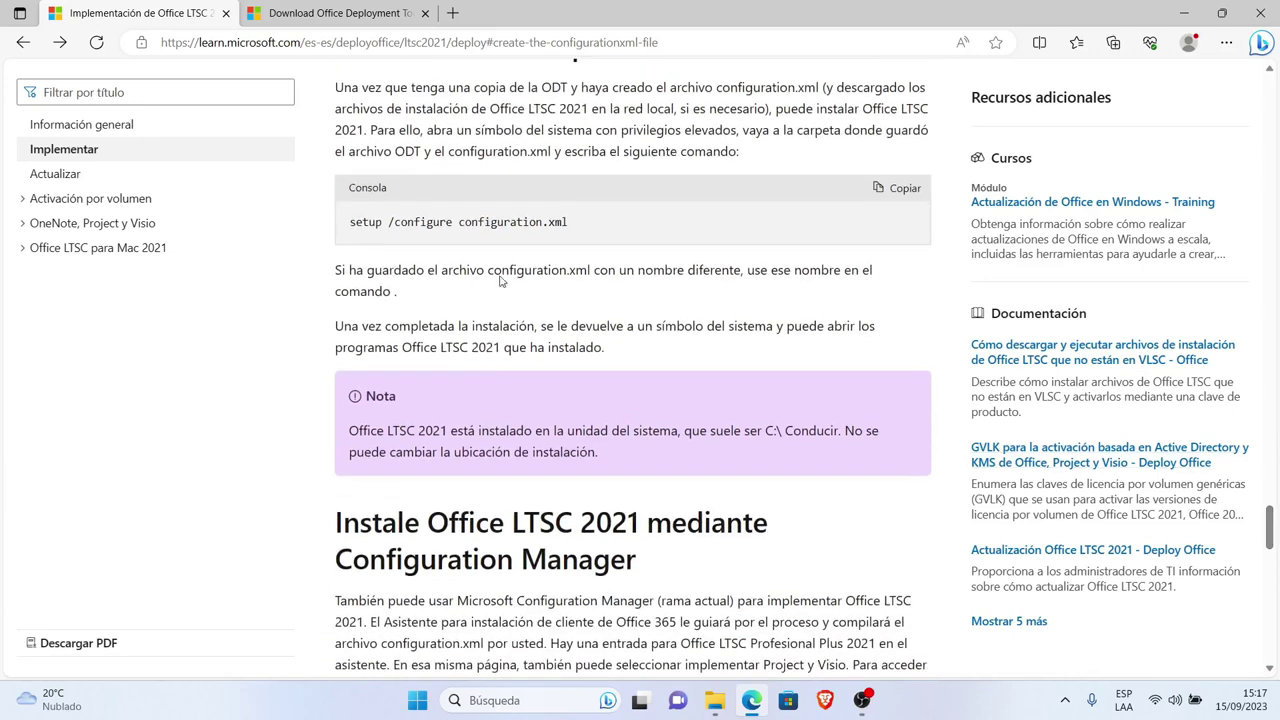
{"action": "left_click_drag", "start_coordinate": [350, 221], "coordinate": [541, 232]}
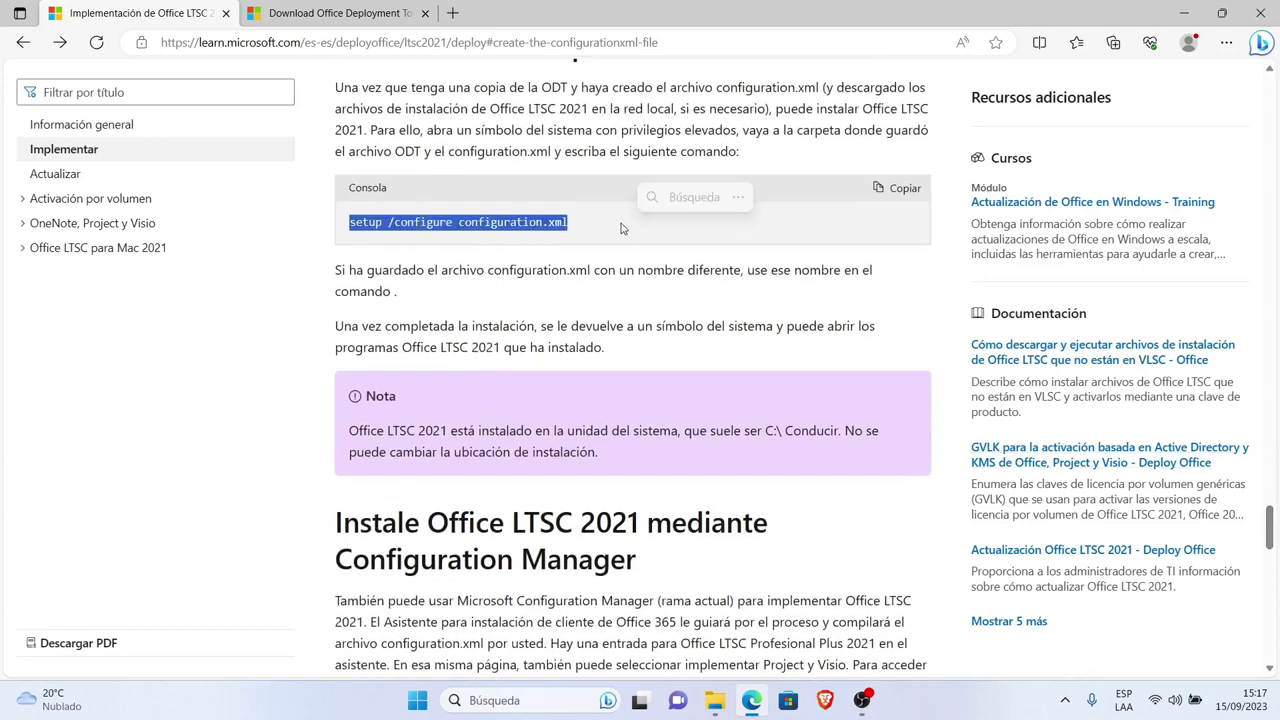
{"action": "right_click", "coordinate": [541, 226]}
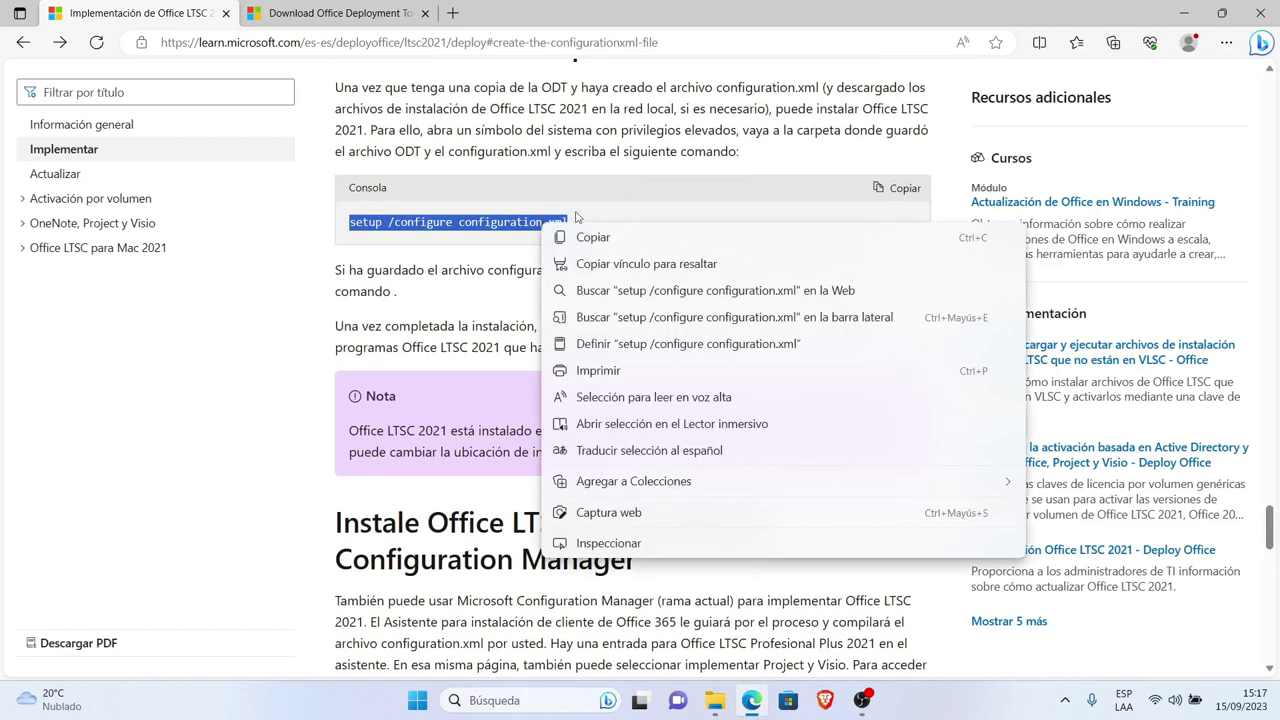
{"action": "left_click", "coordinate": [495, 227]}
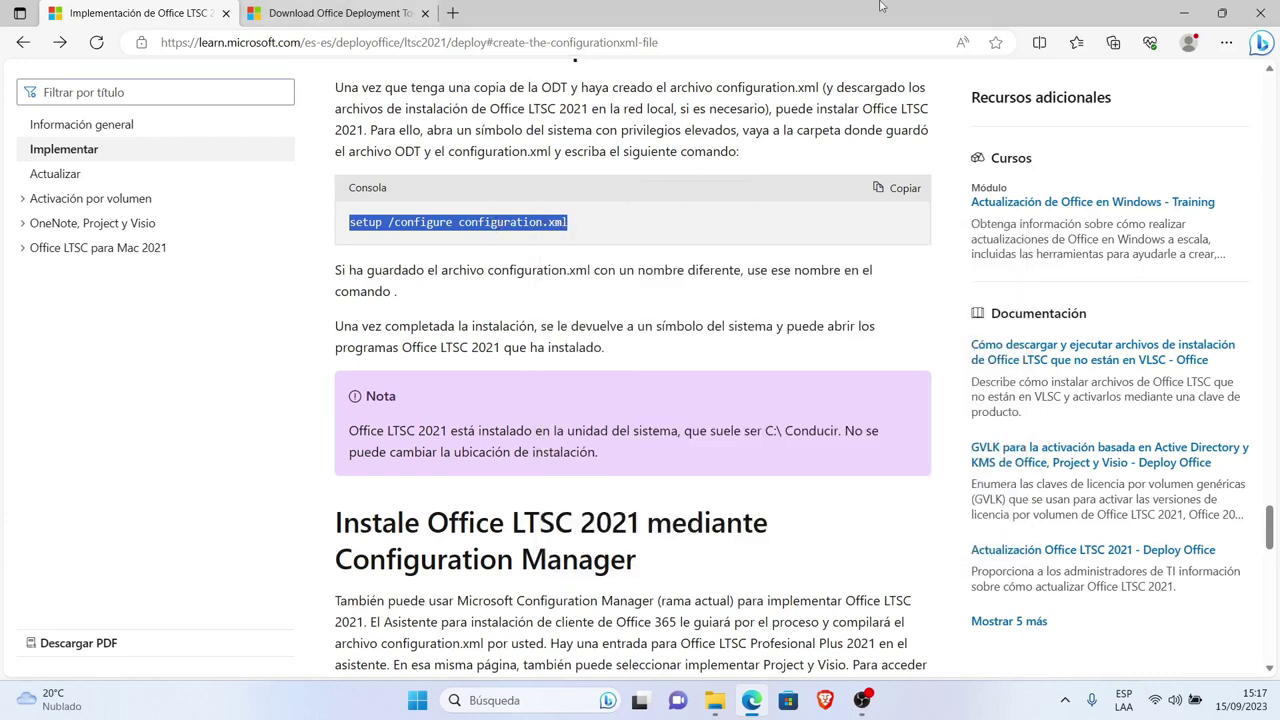
- Minimize the browser, switch to File Explorer's Office LTSC 2021 folder and close the Descargas window
{"action": "left_click", "coordinate": [354, 17]}
{"action": "left_click", "coordinate": [23, 42]}
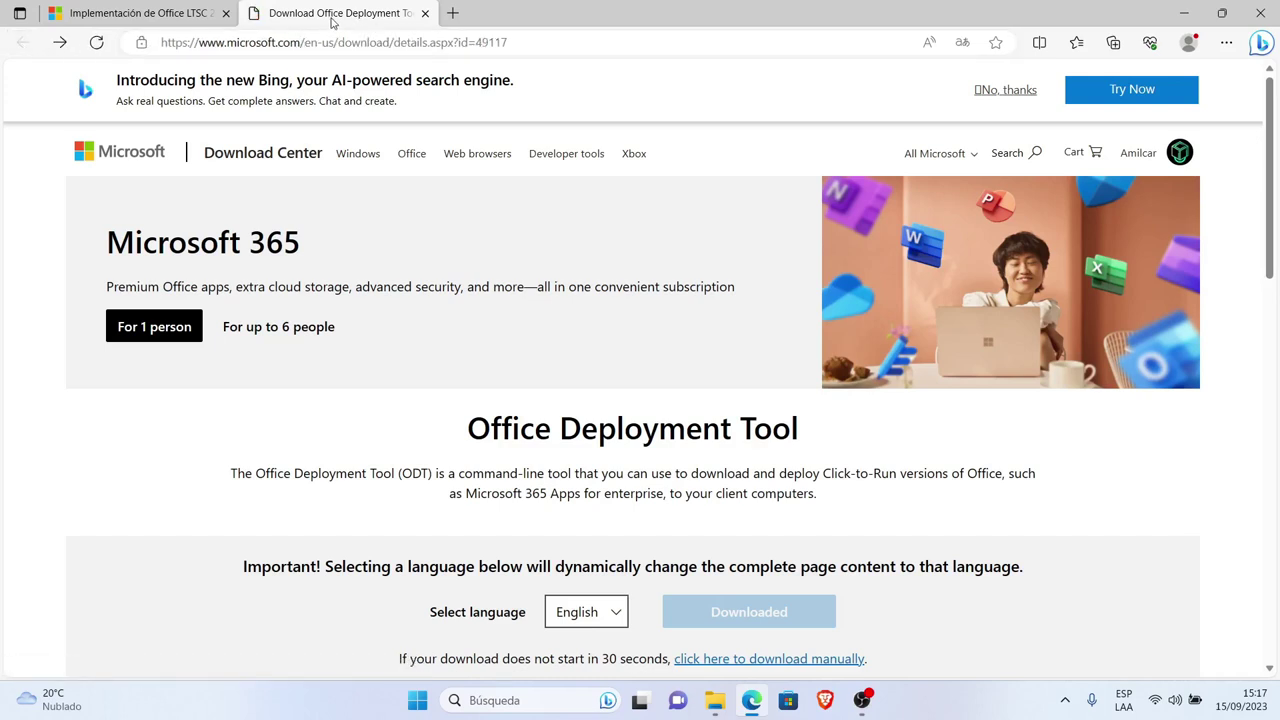
{"action": "left_click", "coordinate": [1183, 12]}
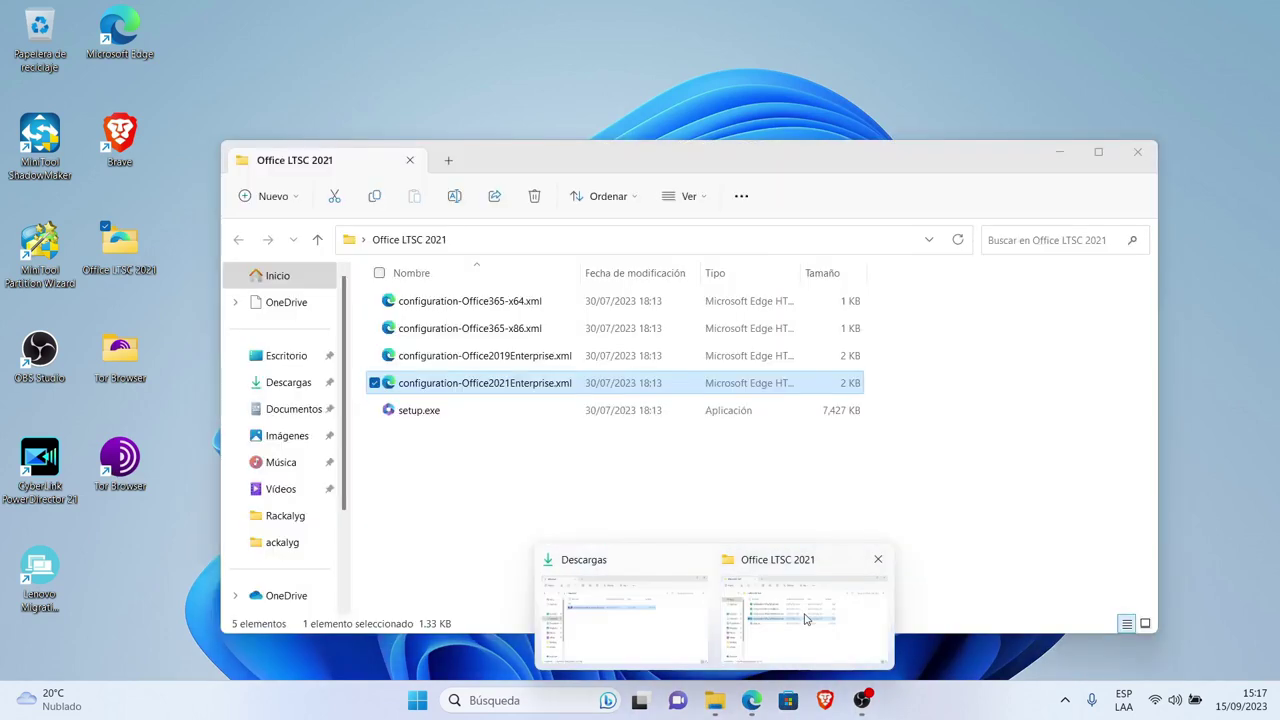
{"action": "left_click", "coordinate": [806, 619]}
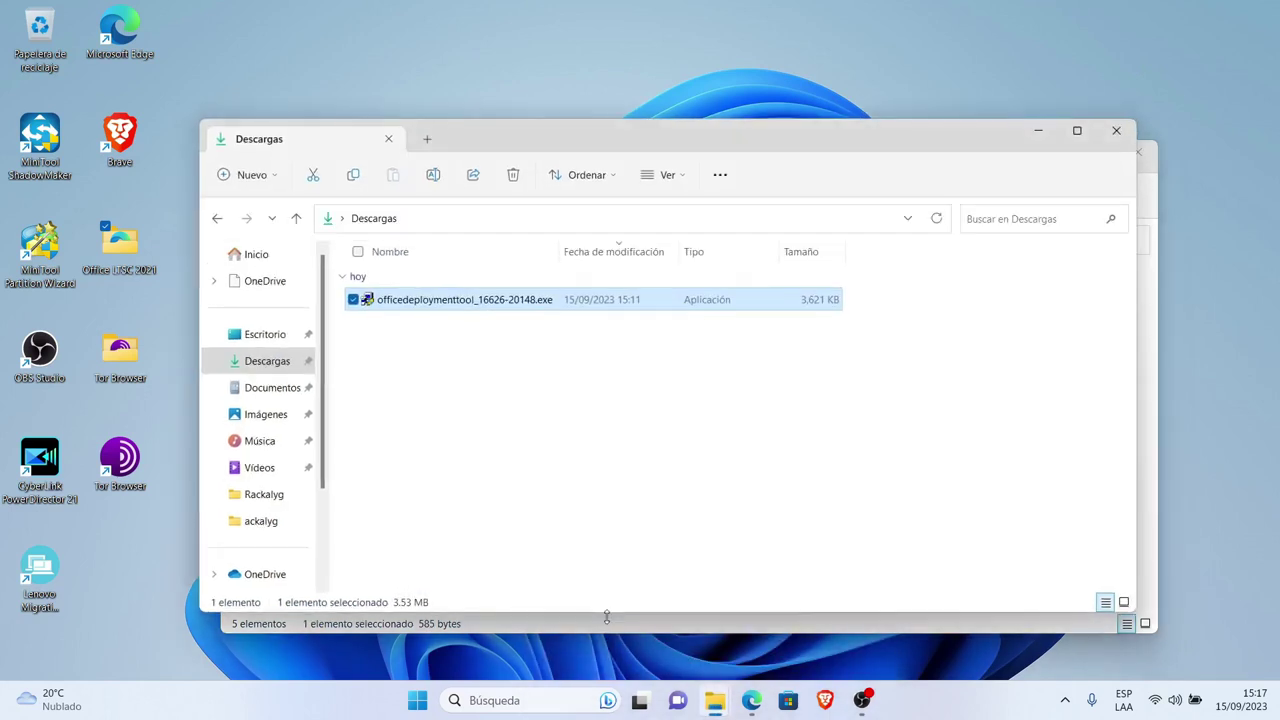
{"action": "left_click", "coordinate": [1118, 132]}
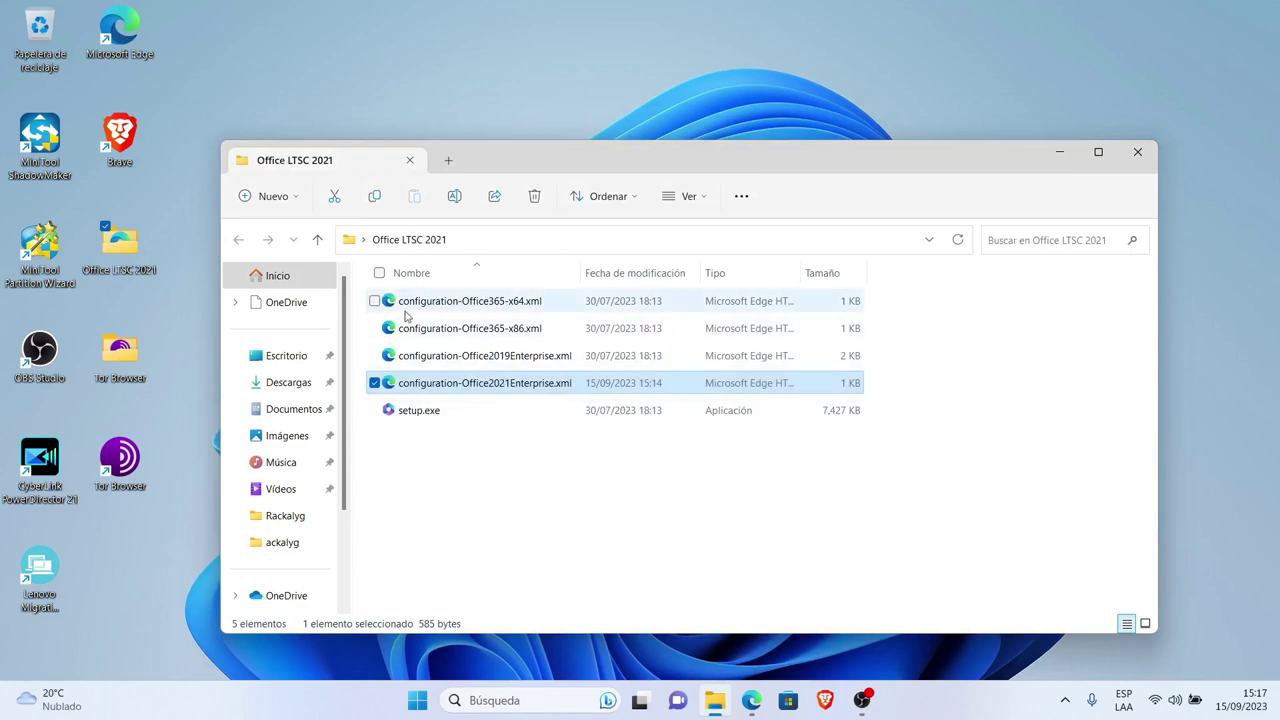
- Rename configuration-Office2021Enterprise.xml to configuration.xml in the Office LTSC 2021 folder
{"action": "left_click", "coordinate": [538, 390]}
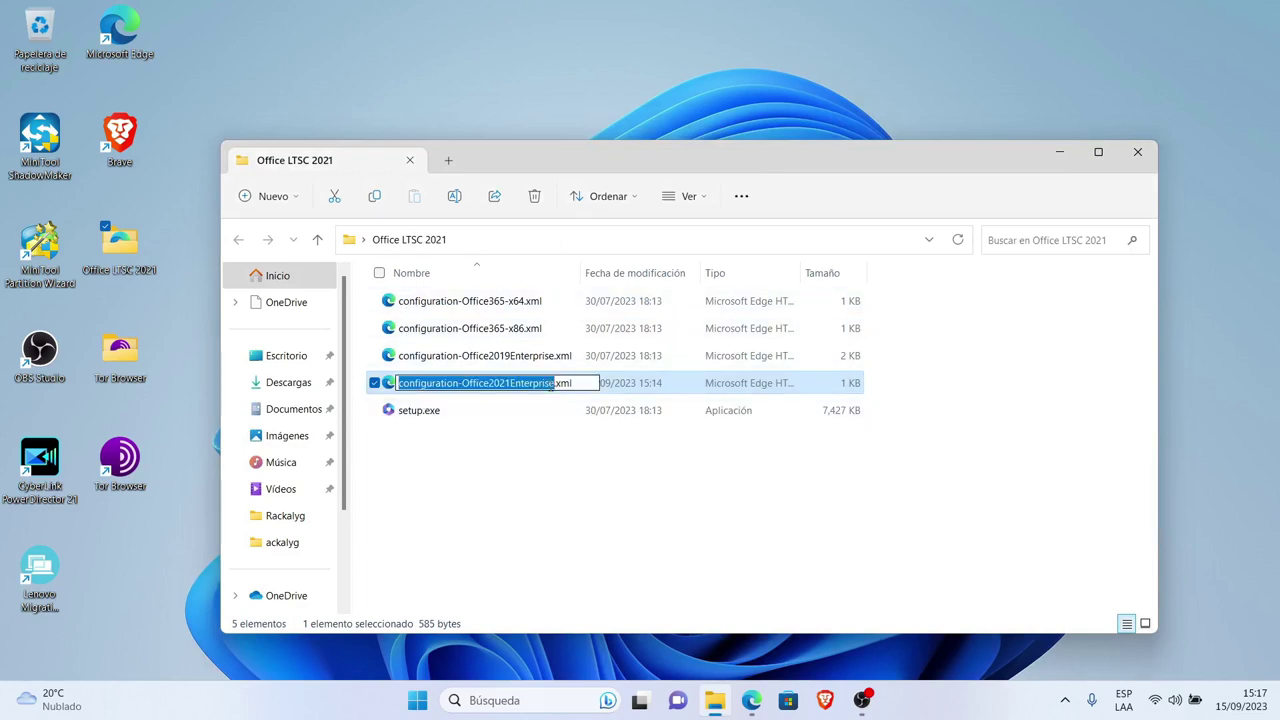
{"action": "left_click", "coordinate": [556, 382]}
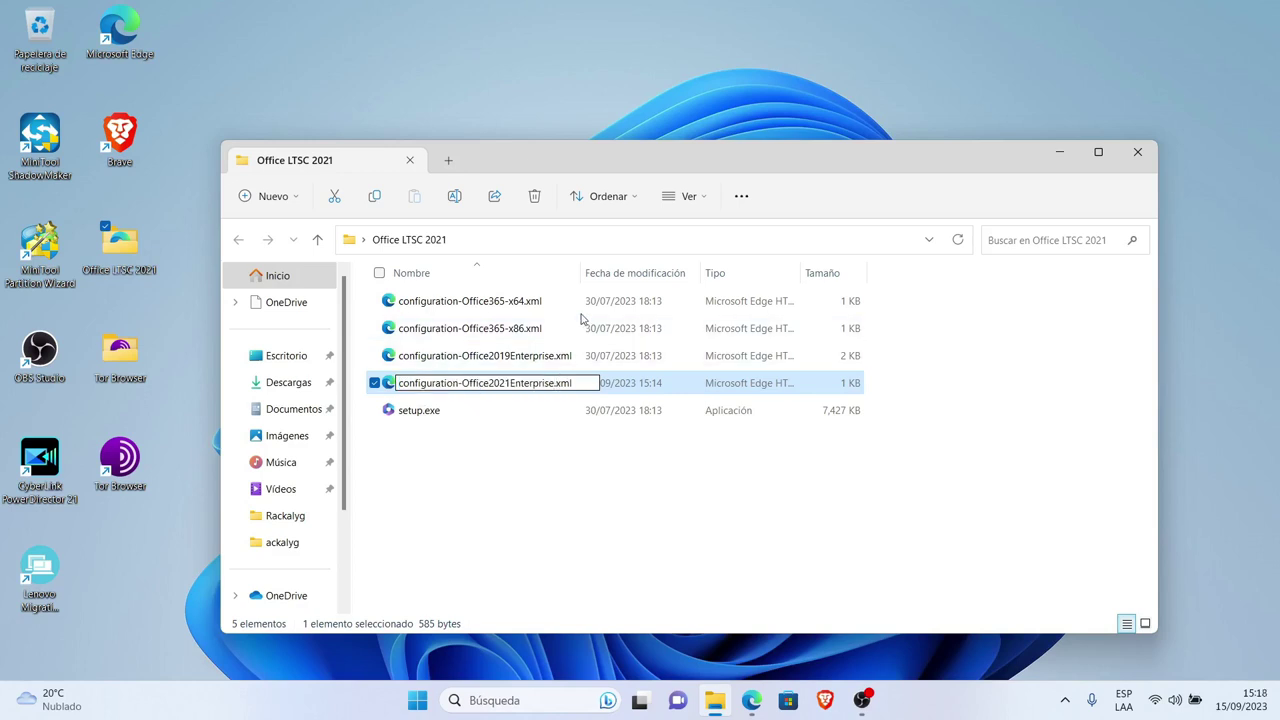
{"action": "key", "text": "BackSpace"}
{"action": "key", "text": "BackSpace"}
{"action": "key", "text": "BackSpace"}
{"action": "key", "text": "BackSpace"}
{"action": "key", "text": "BackSpace"}
{"action": "key", "text": "BackSpace"}
{"action": "key", "text": "BackSpace"}
{"action": "key", "text": "BackSpace"}
{"action": "key", "text": "BackSpace"}
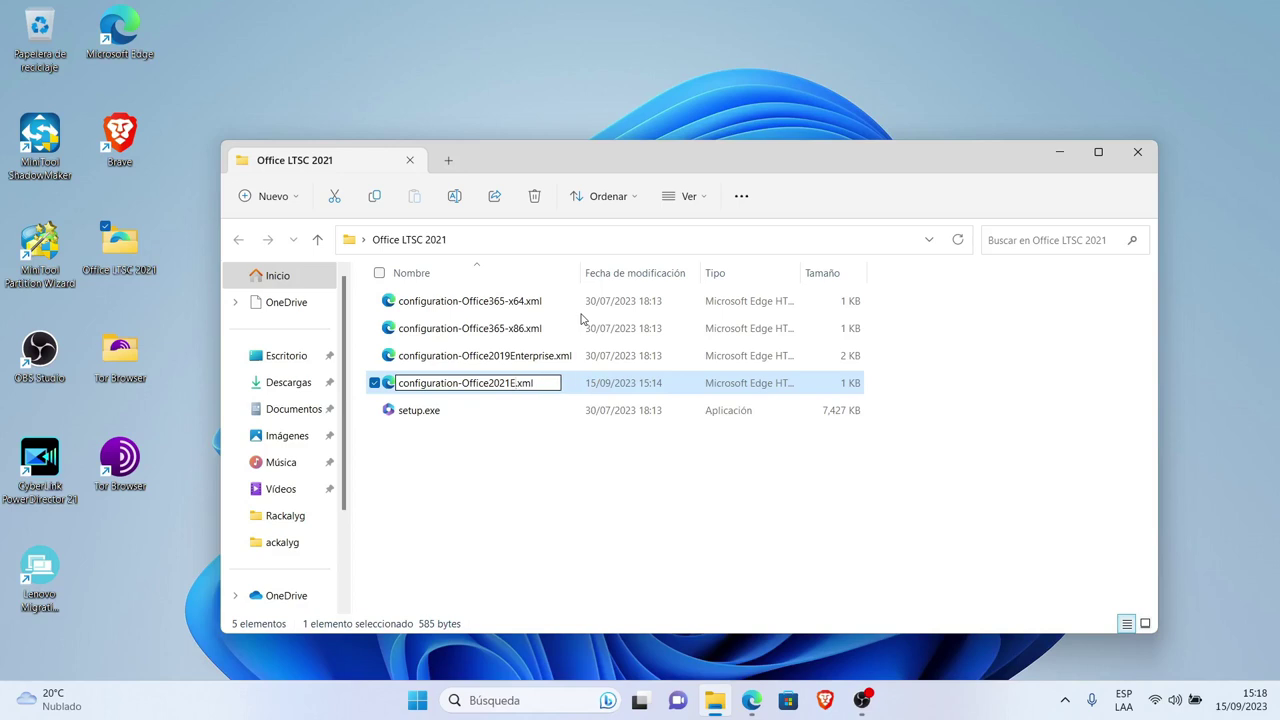
{"action": "key", "text": "BackSpace"}
{"action": "key", "text": "BackSpace"}
{"action": "key", "text": "BackSpace"}
{"action": "key", "text": "BackSpace"}
{"action": "key", "text": "BackSpace"}
{"action": "key", "text": "BackSpace"}
{"action": "key", "text": "BackSpace"}
{"action": "key", "text": "BackSpace"}
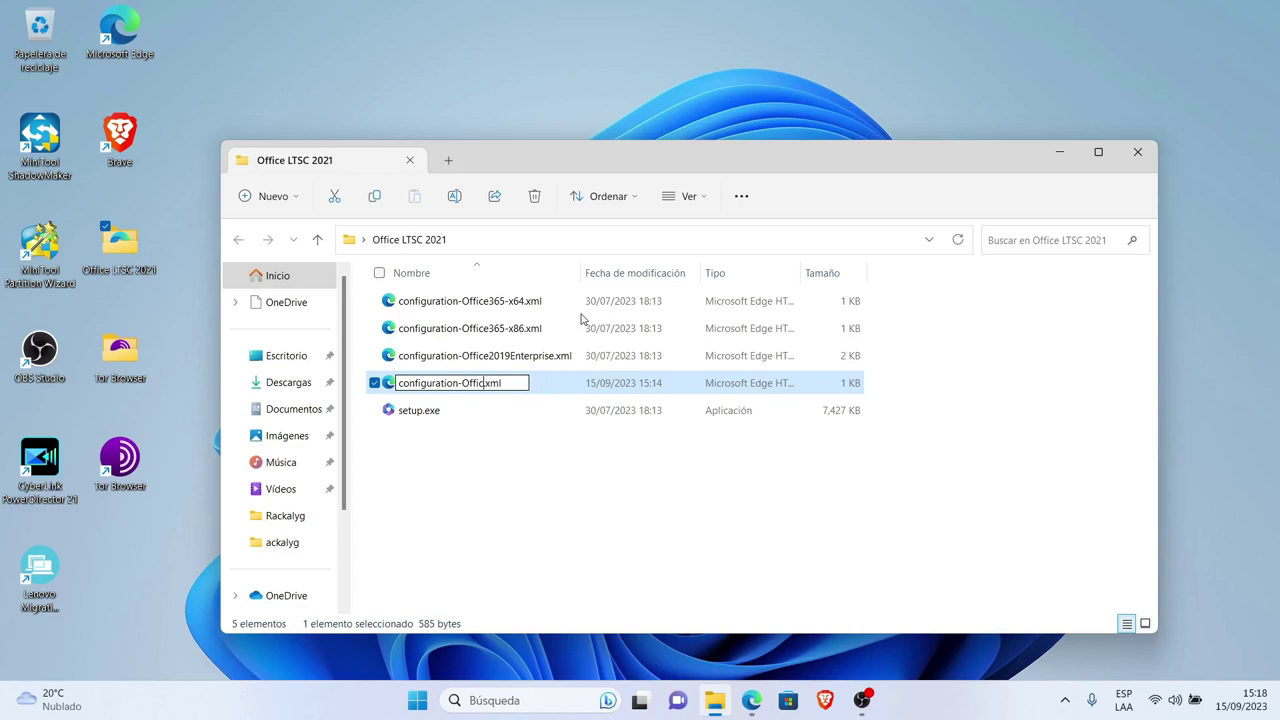
{"action": "key", "text": "BackSpace"}
{"action": "key", "text": "BackSpace"}
{"action": "key", "text": "BackSpace"}
{"action": "key", "text": "BackSpace"}
{"action": "key", "text": "Return"}
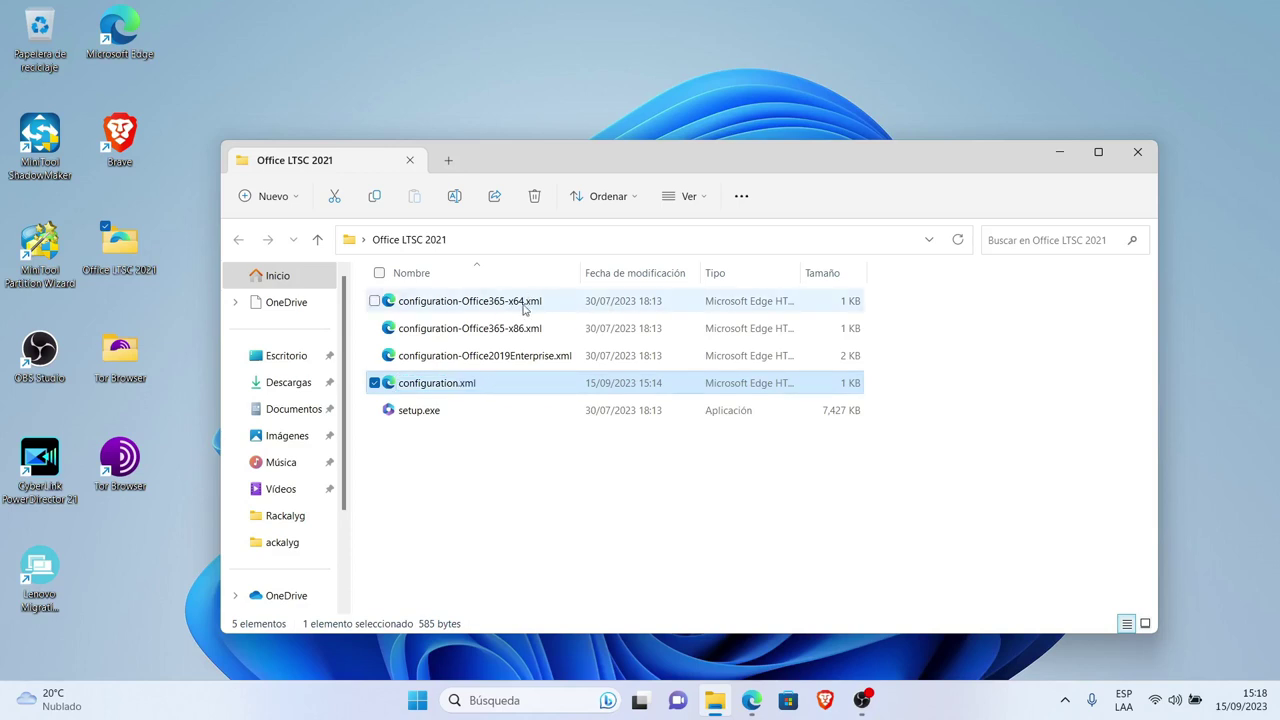
{"action": "left_click", "coordinate": [479, 439]}
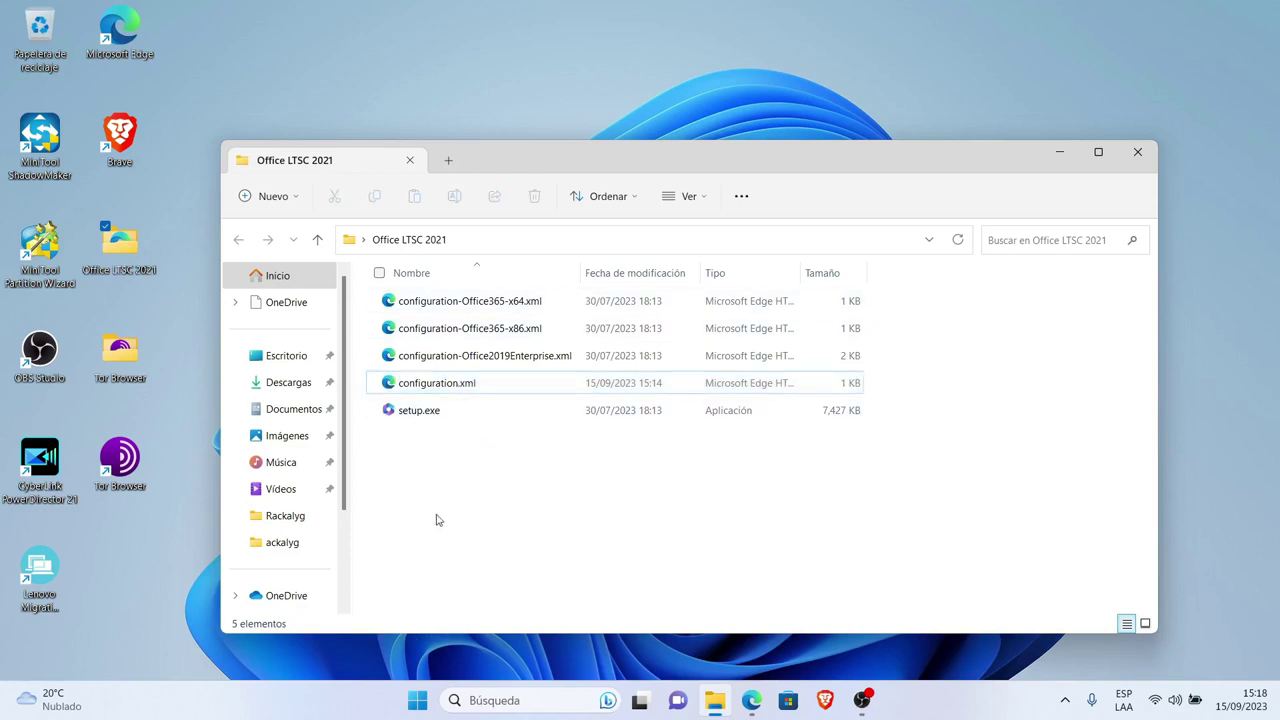
- Copy the full path of the Office LTSC 2021 folder to the clipboard
{"action": "left_click", "coordinate": [420, 383]}
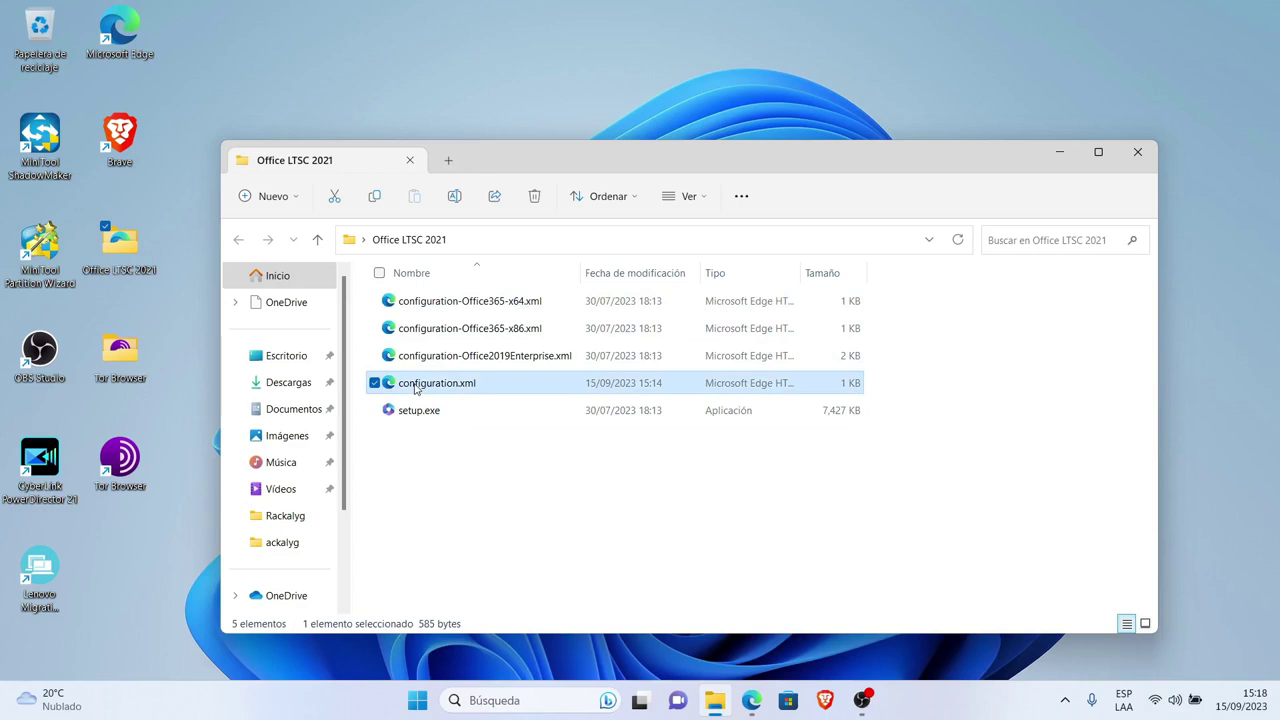
{"action": "left_click", "coordinate": [926, 243]}
{"action": "key", "text": "ctrl+c"}
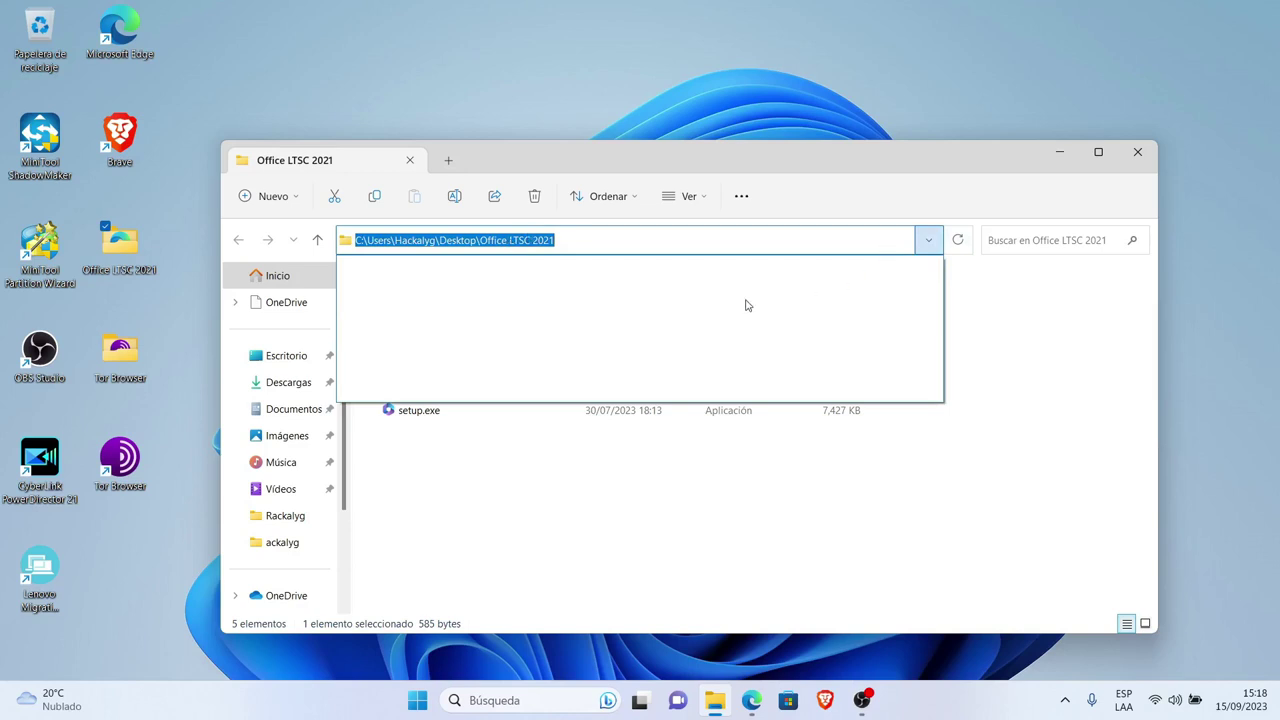
- Minimize the Office LTSC 2021 folder window and open Símbolo del sistema as administrator
{"action": "left_click", "coordinate": [926, 243]}
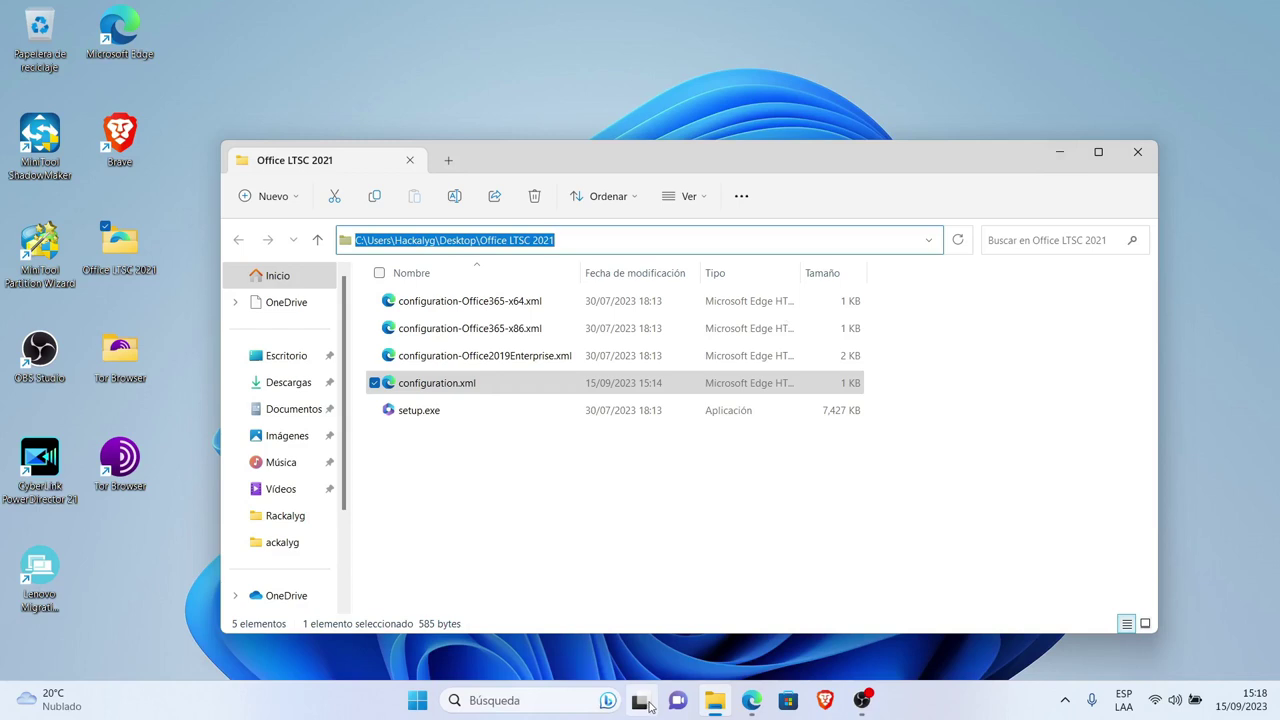
{"action": "left_click", "coordinate": [1060, 152]}
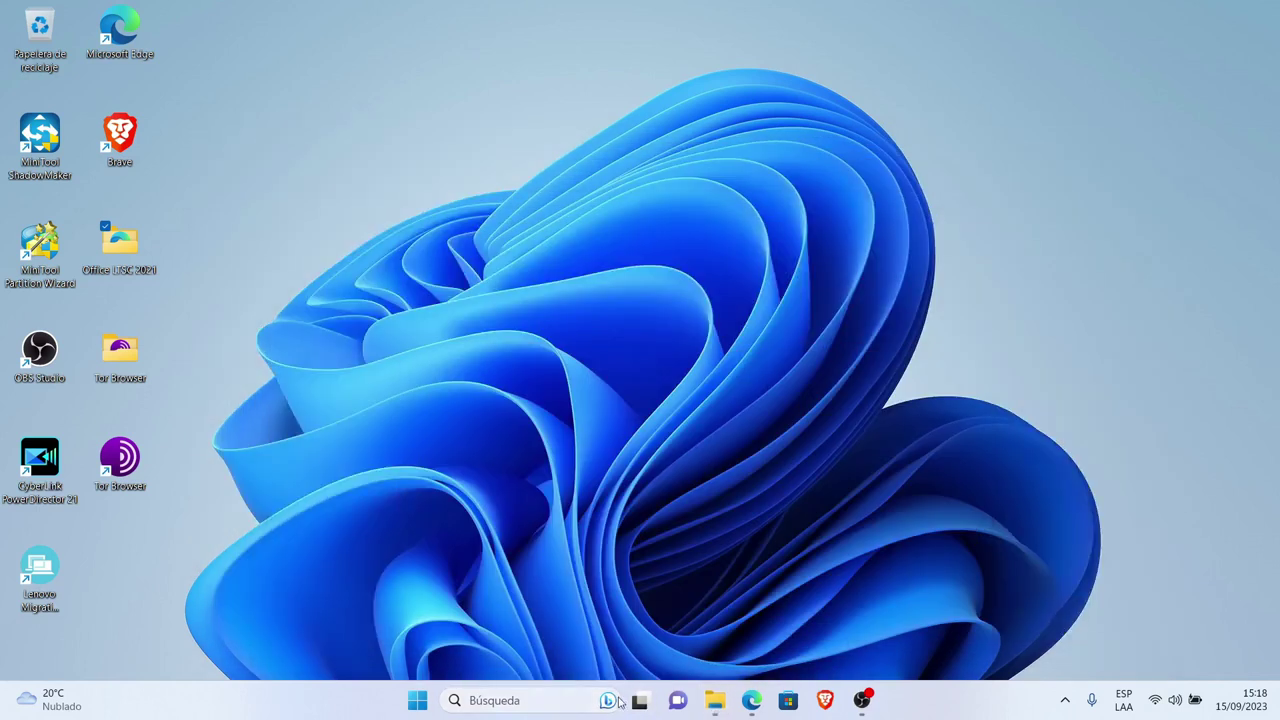
{"action": "left_click", "coordinate": [560, 703]}
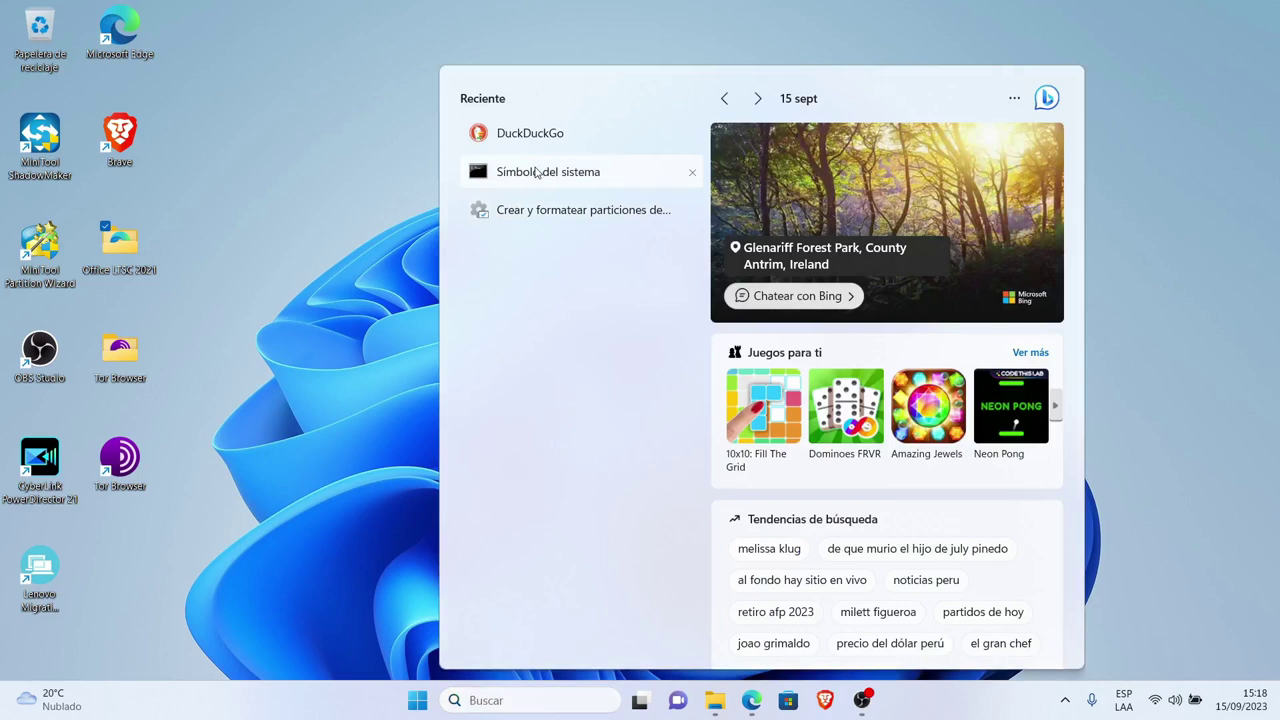
{"action": "right_click", "coordinate": [536, 172]}
{"action": "left_click", "coordinate": [640, 192]}
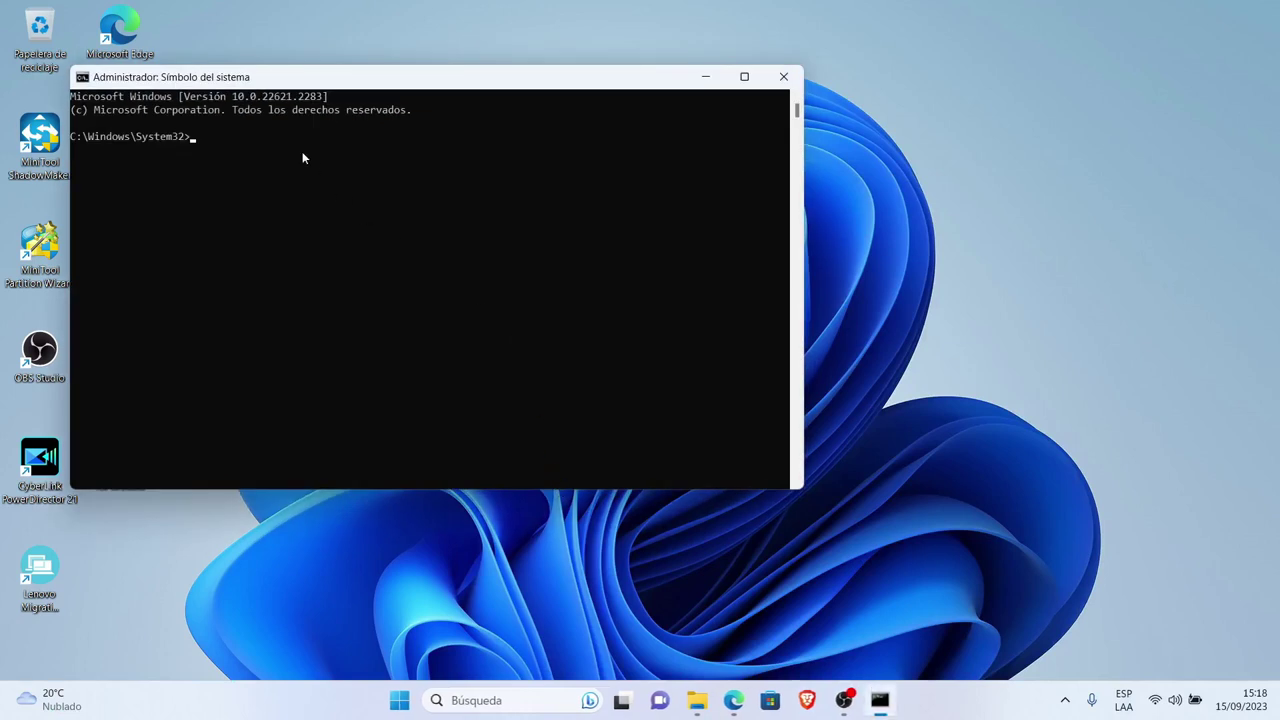
- Change to the desktop's Office LTSC 2021 directory using cd with the copied path, and move the console window nearer the screen's centre
{"action": "left_click", "coordinate": [302, 151]}
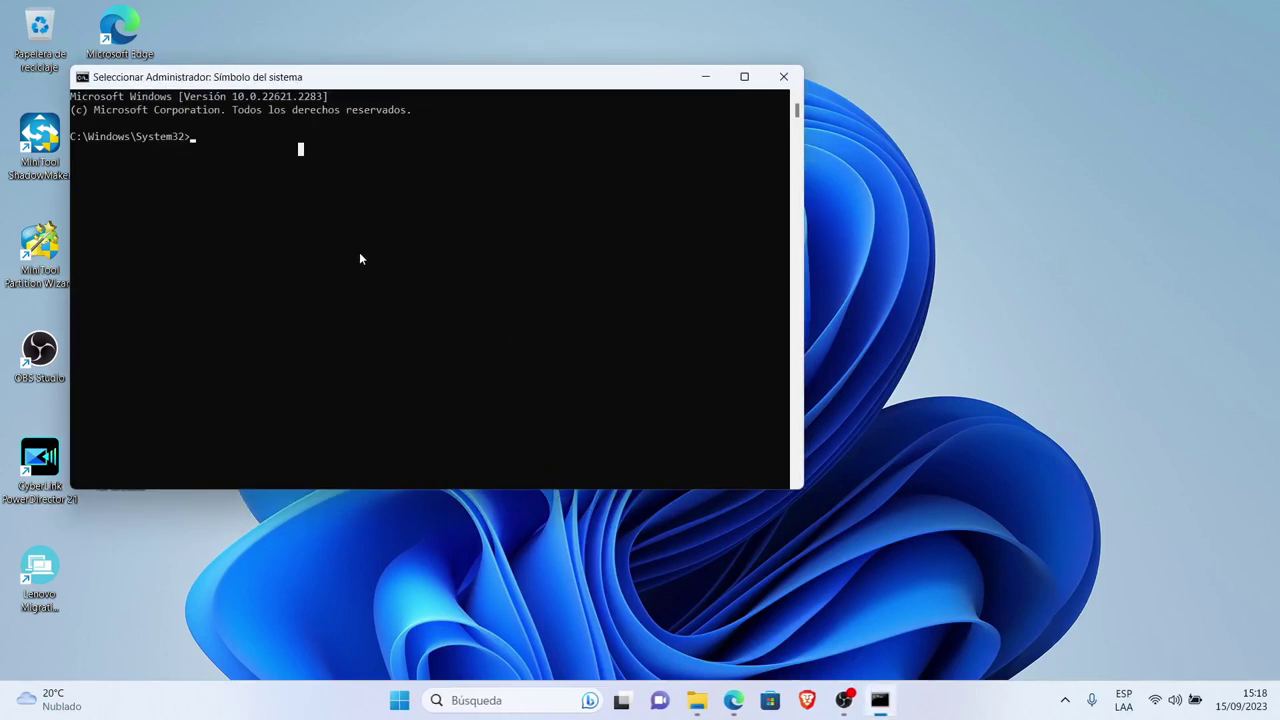
{"action": "type", "text": "cd"}
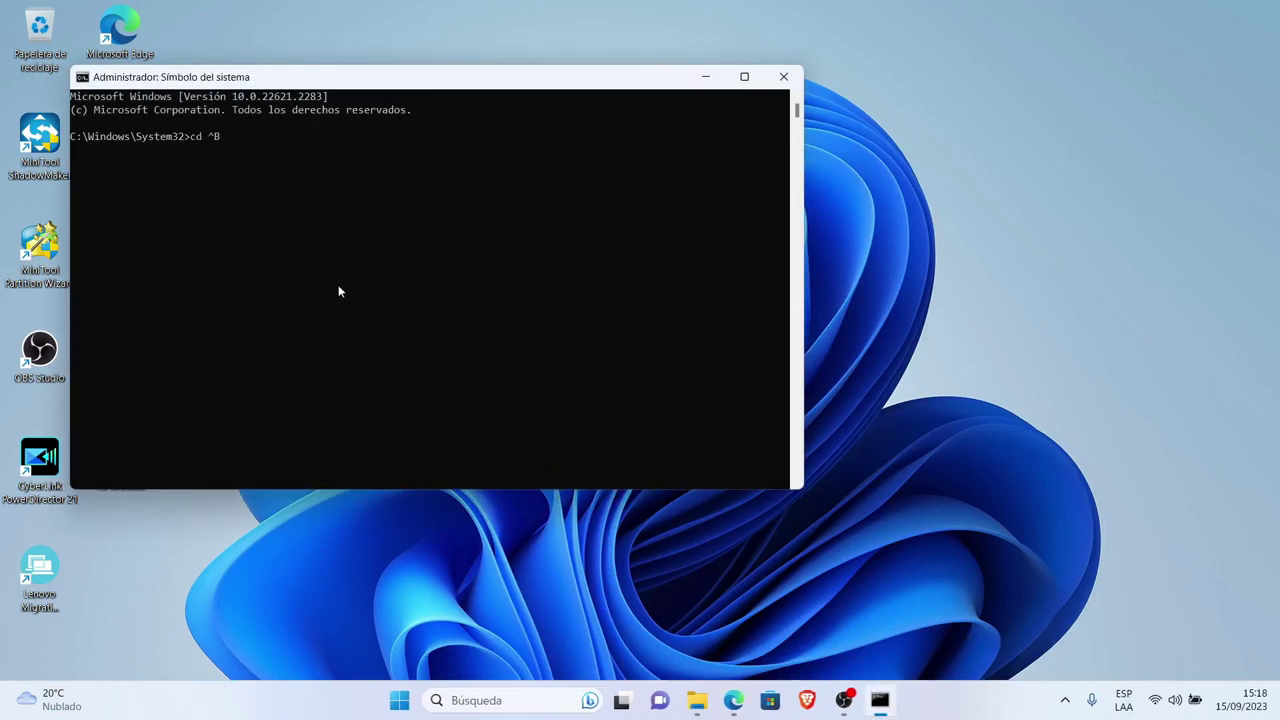
{"action": "key", "text": "ctrl+v"}
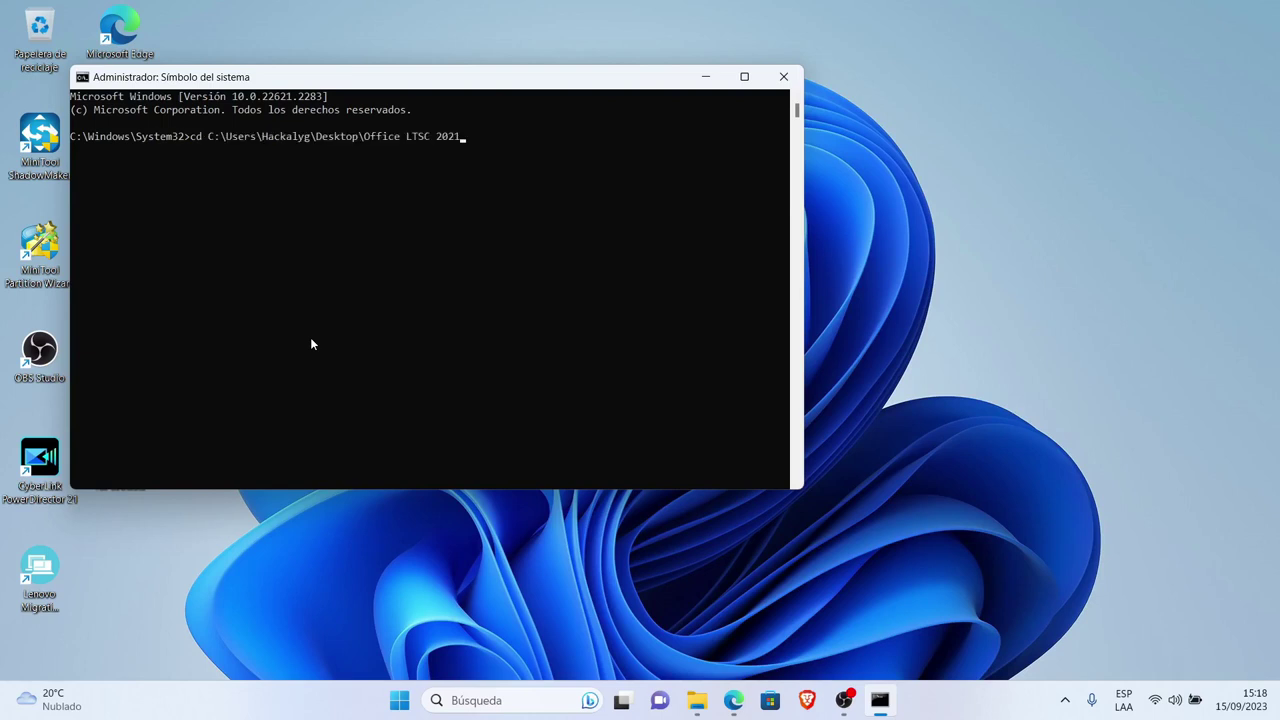
{"action": "key", "text": "Return"}
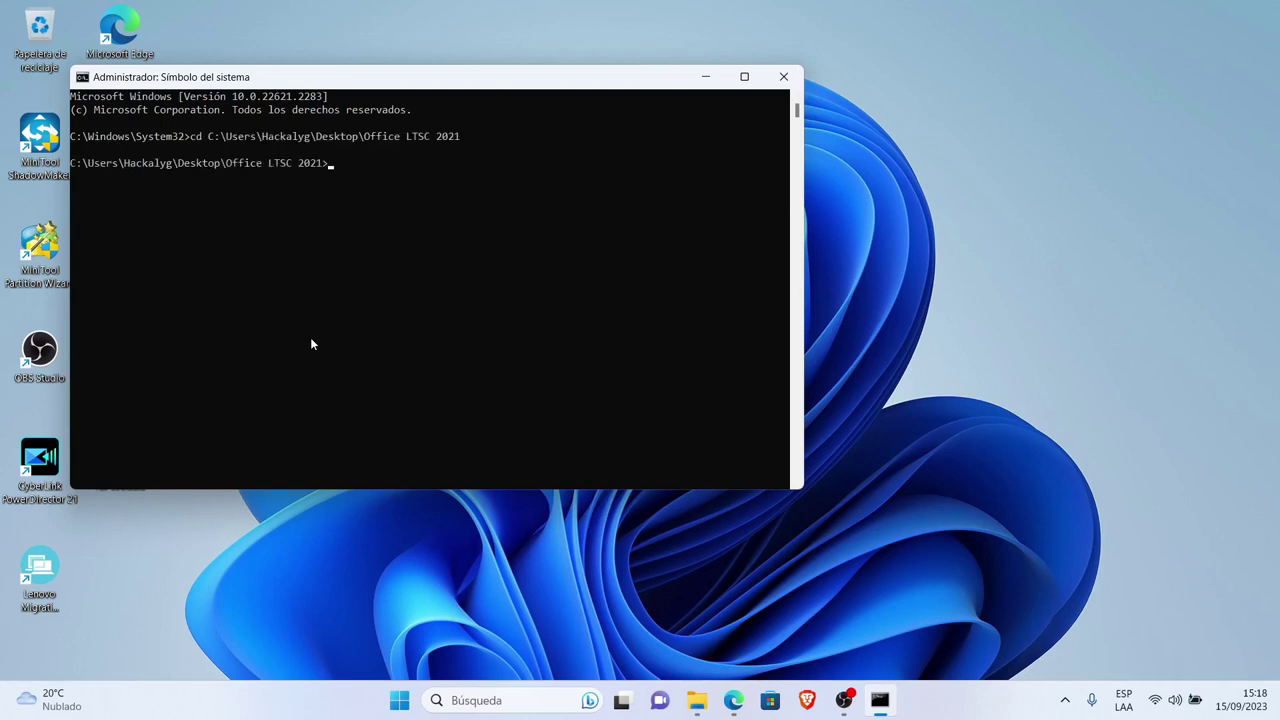
{"action": "left_click_drag", "start_coordinate": [653, 82], "coordinate": [844, 167]}
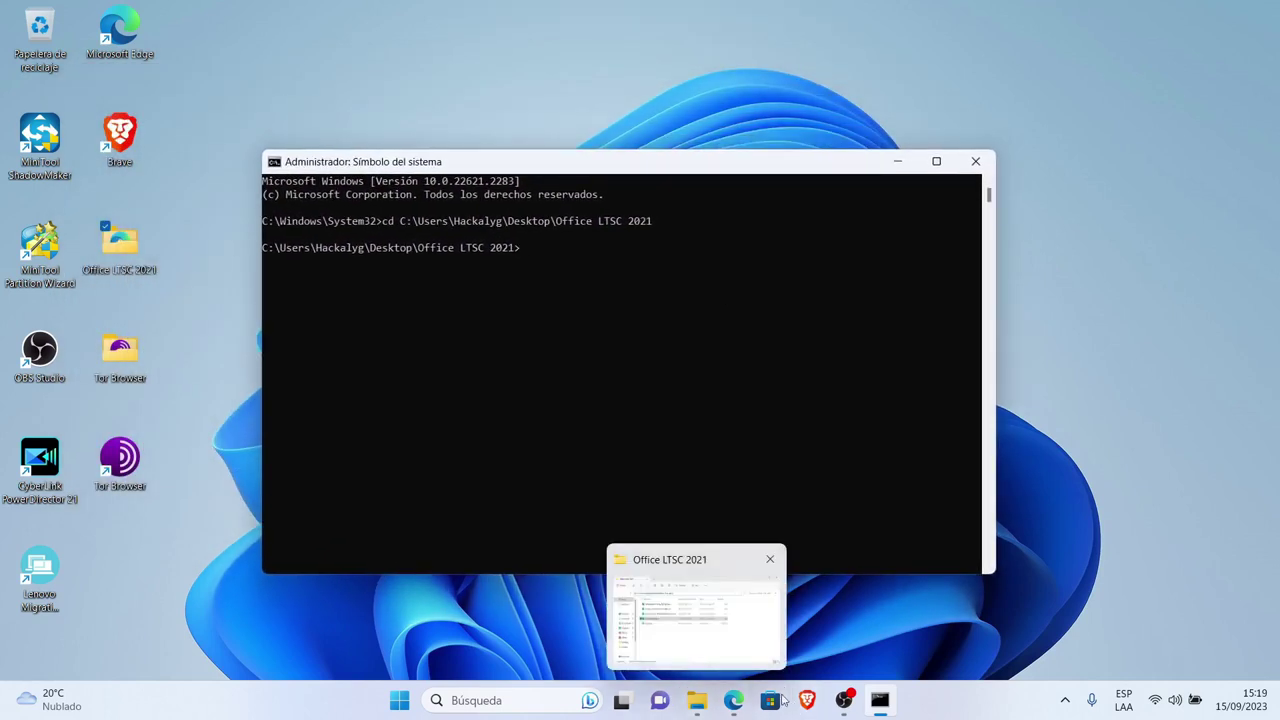
- Switch to Edge, copy the command setup /configure configuration.xml from the Office LTSC 2021 deployment article, and minimize the browser
{"action": "left_click", "coordinate": [731, 704]}
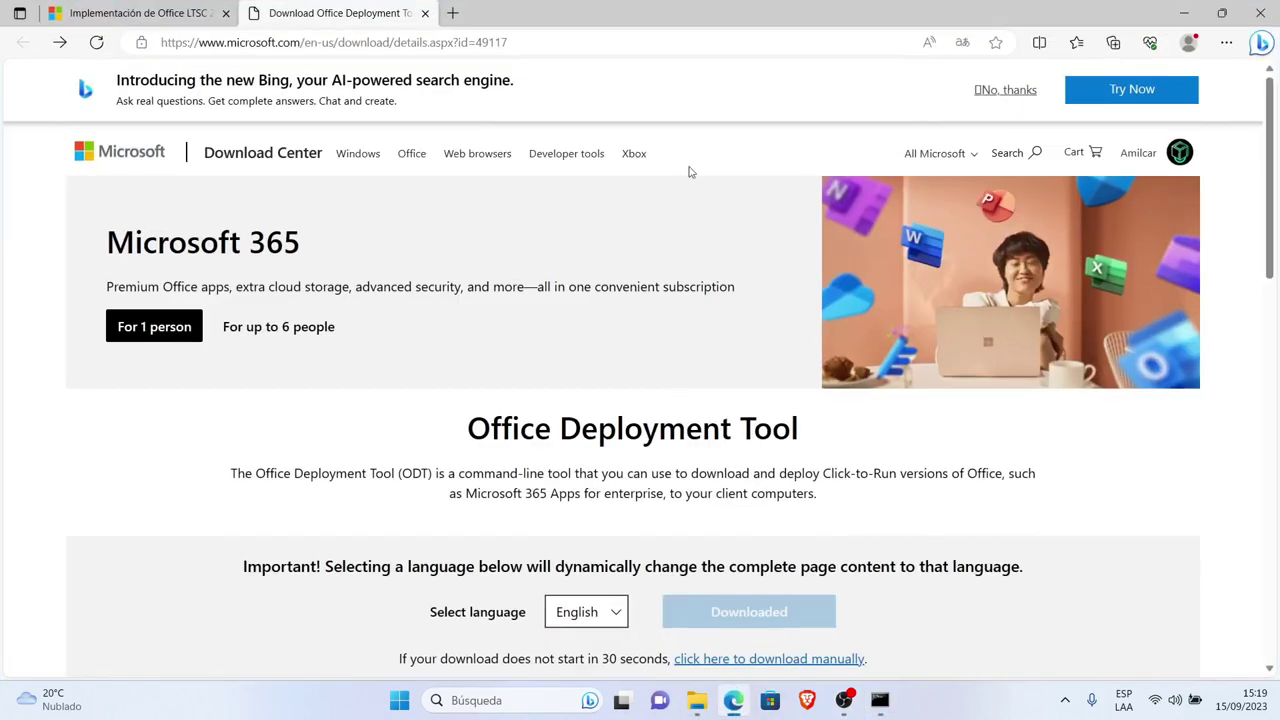
{"action": "left_click", "coordinate": [133, 14]}
{"action": "right_click", "coordinate": [518, 224]}
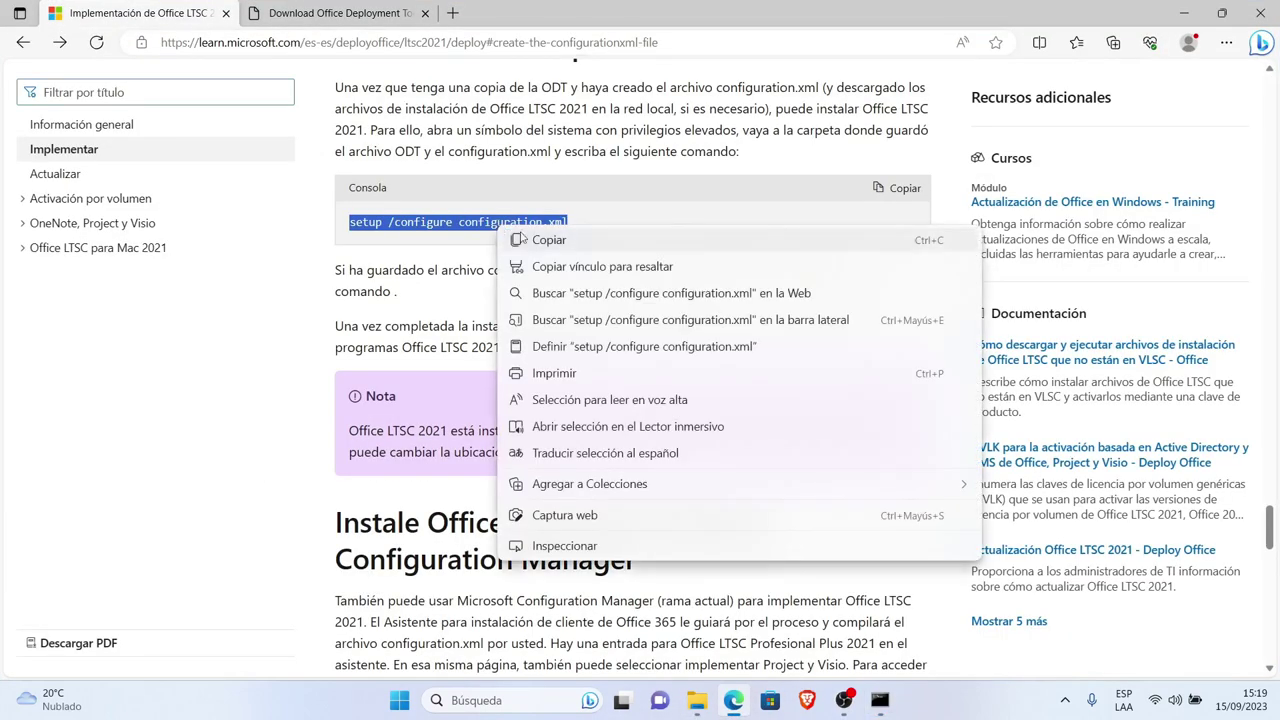
{"action": "left_click", "coordinate": [356, 226]}
{"action": "left_click", "coordinate": [354, 226]}
{"action": "left_click_drag", "start_coordinate": [354, 226], "coordinate": [612, 220]}
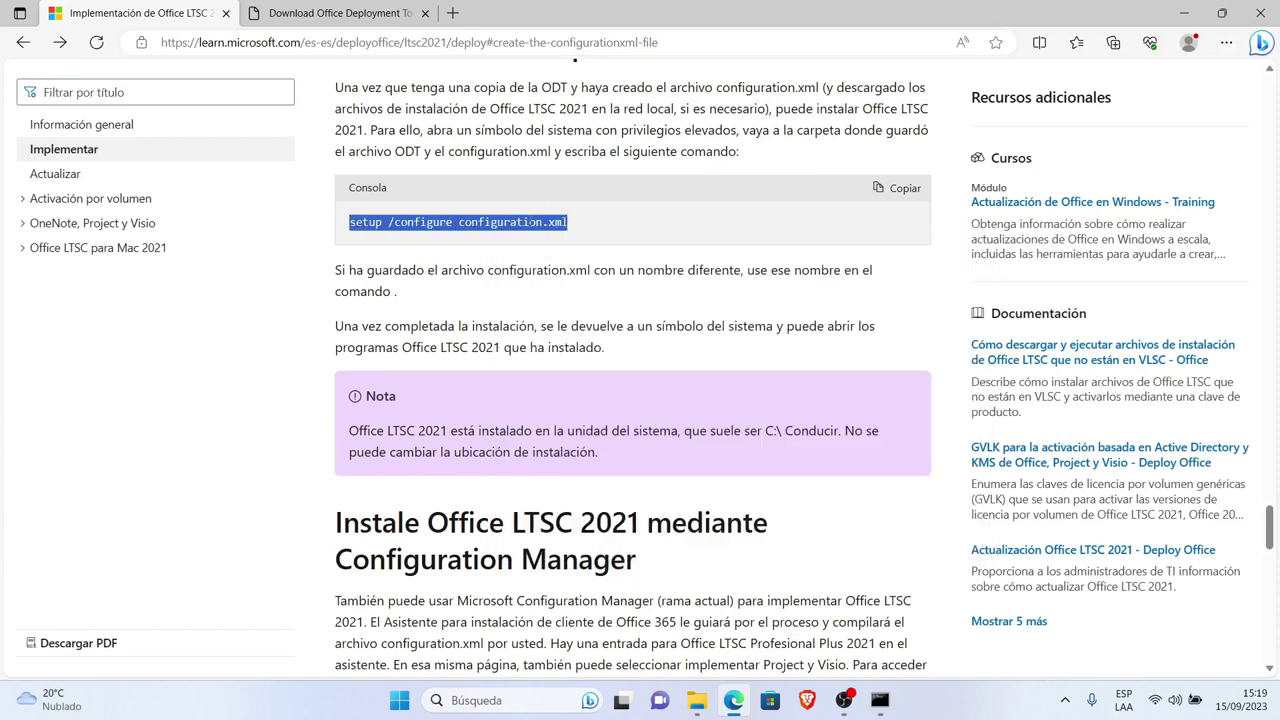
{"action": "right_click", "coordinate": [531, 228]}
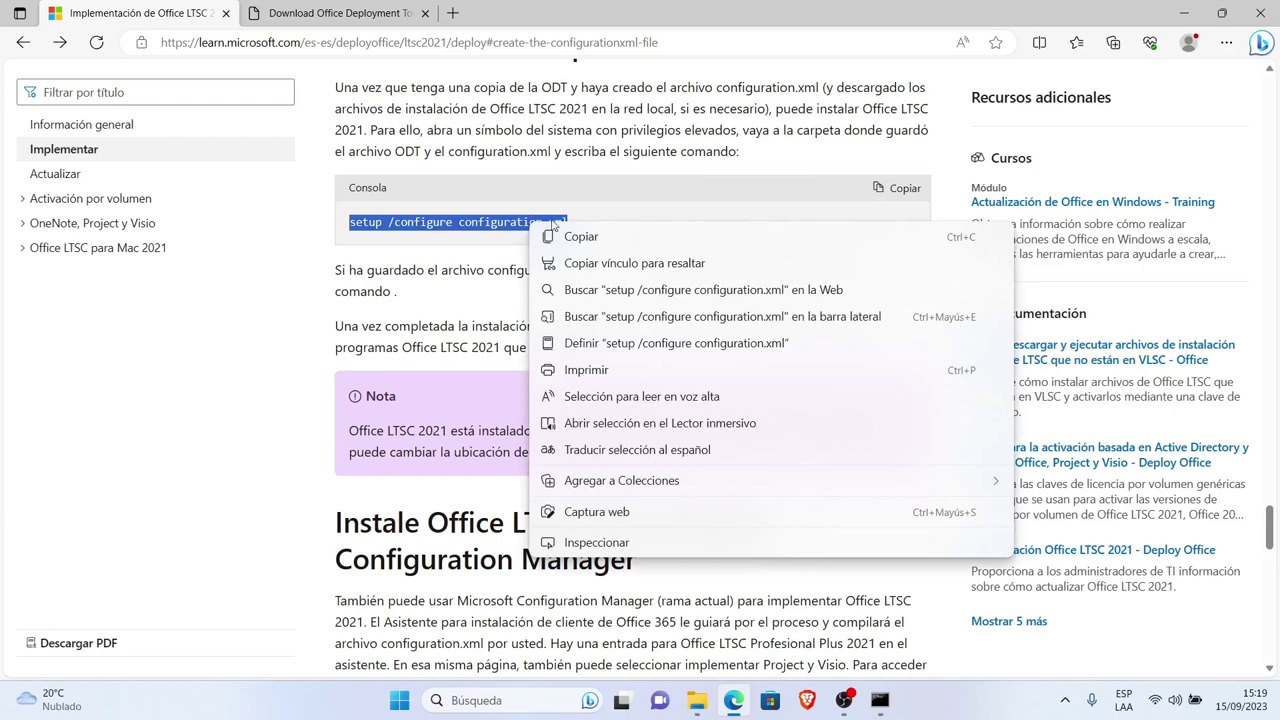
{"action": "left_click", "coordinate": [591, 195]}
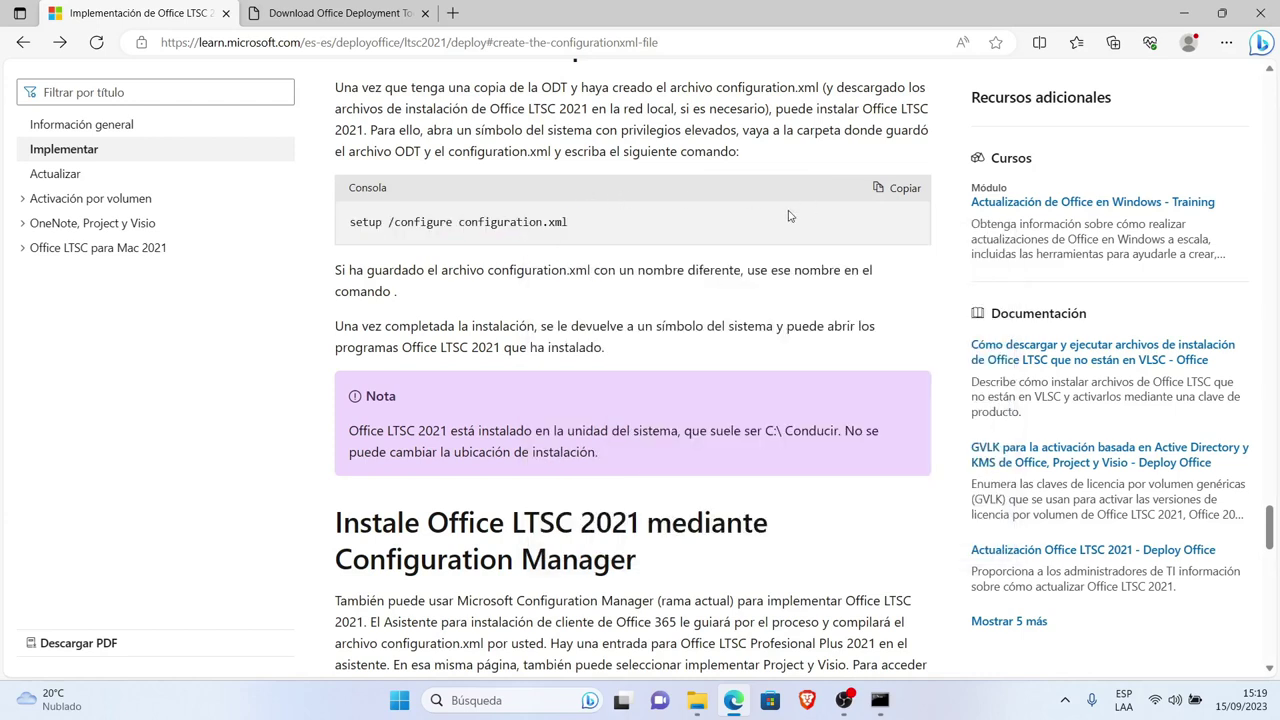
{"action": "left_click", "coordinate": [897, 188]}
{"action": "left_click_drag", "start_coordinate": [658, 224], "coordinate": [375, 224]}
{"action": "right_click", "coordinate": [375, 224]}
{"action": "left_click", "coordinate": [425, 238]}
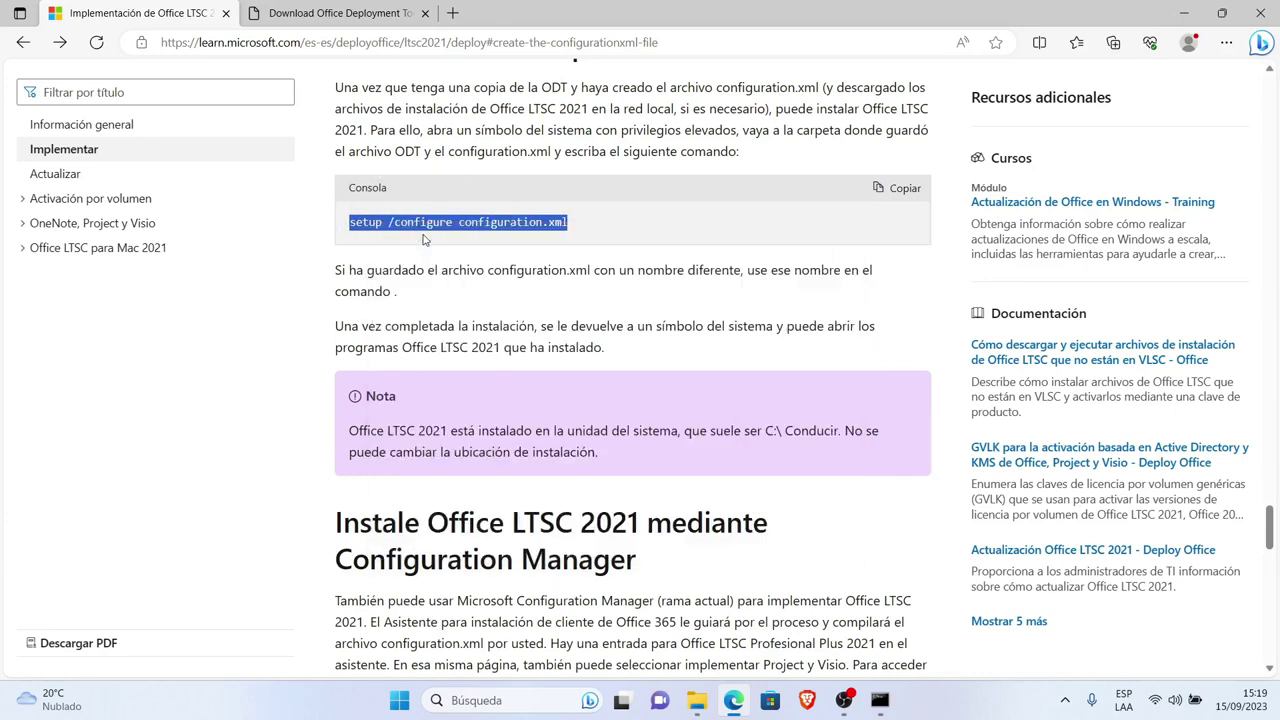
{"action": "left_click", "coordinate": [1181, 11]}
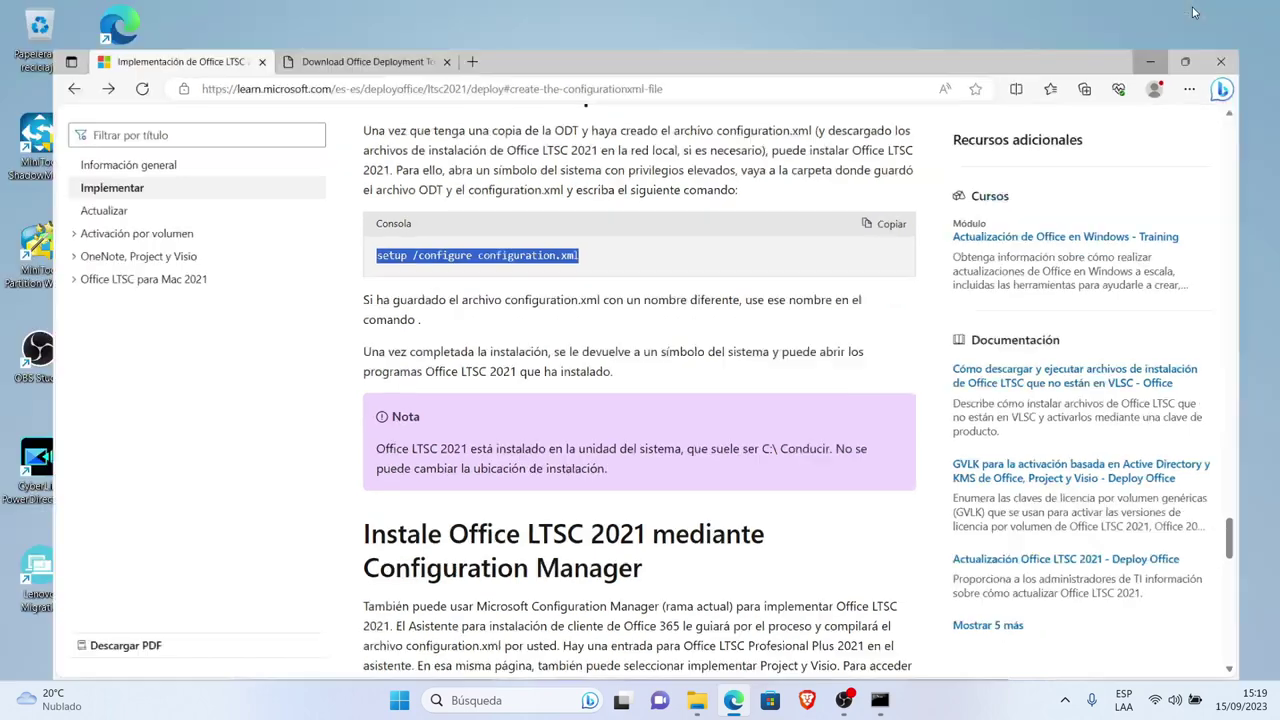
- Try to paste the copied setup command at the command prompt, and close the Brave window opened by mistake
{"action": "left_click", "coordinate": [658, 265]}
{"action": "right_click", "coordinate": [658, 265]}
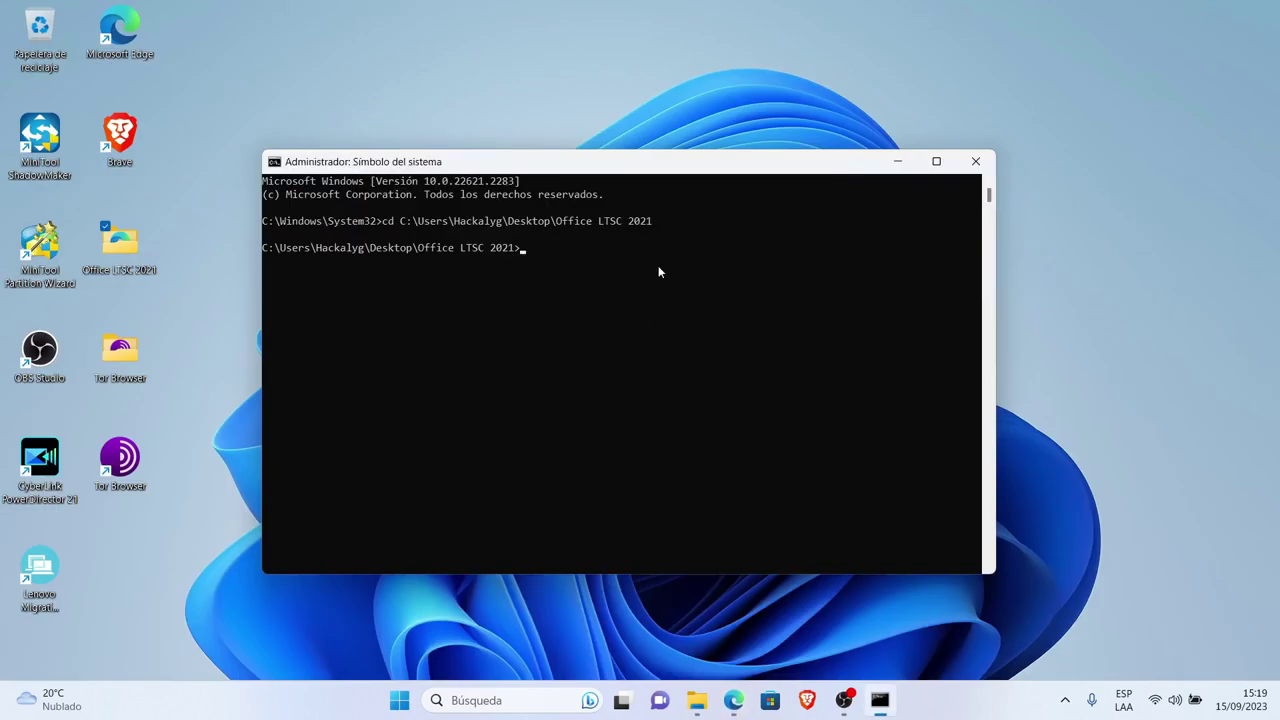
{"action": "left_click", "coordinate": [607, 265]}
{"action": "right_click", "coordinate": [607, 265]}
{"action": "left_click", "coordinate": [577, 262]}
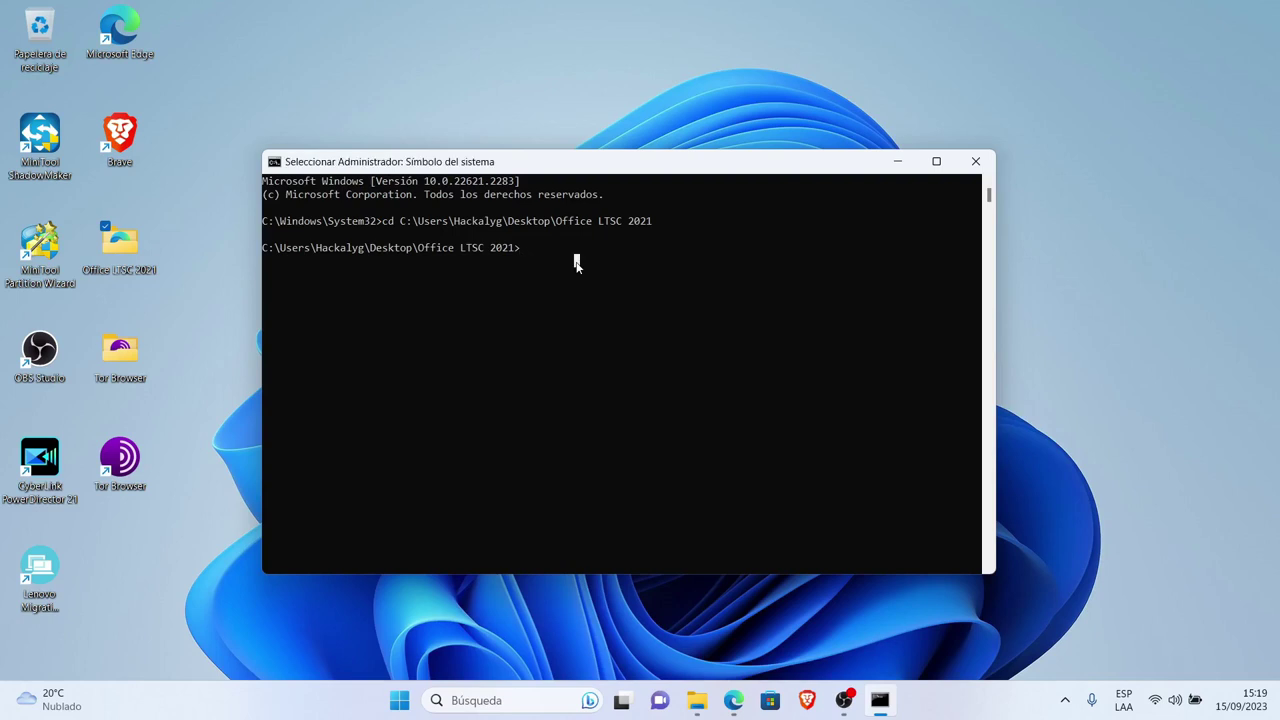
{"action": "right_click", "coordinate": [576, 262]}
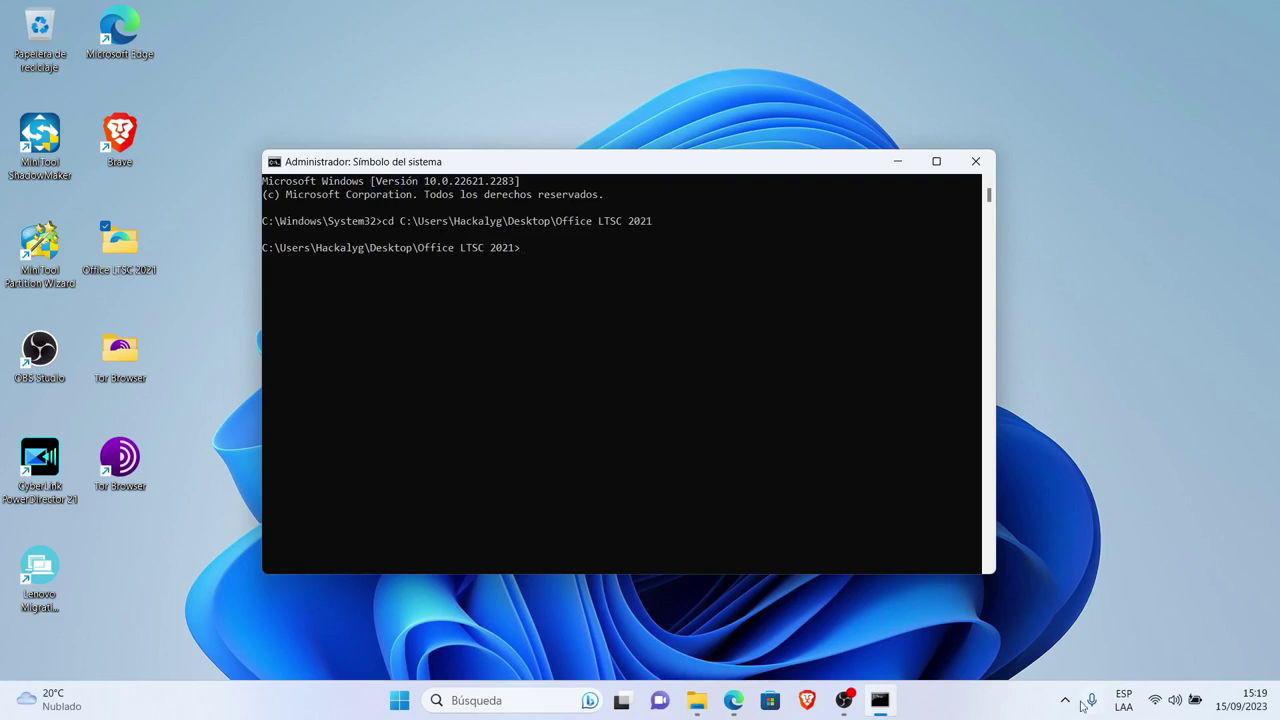
{"action": "left_click", "coordinate": [807, 700]}
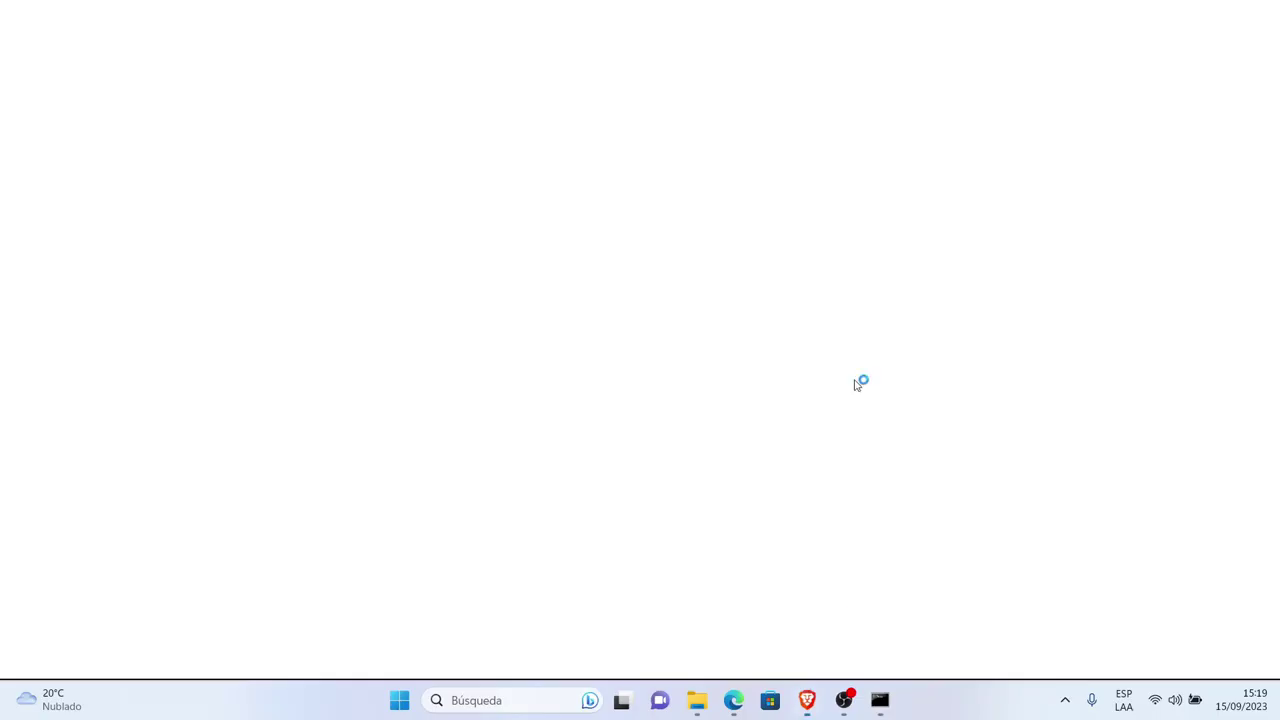
{"action": "left_click", "coordinate": [1257, 14]}
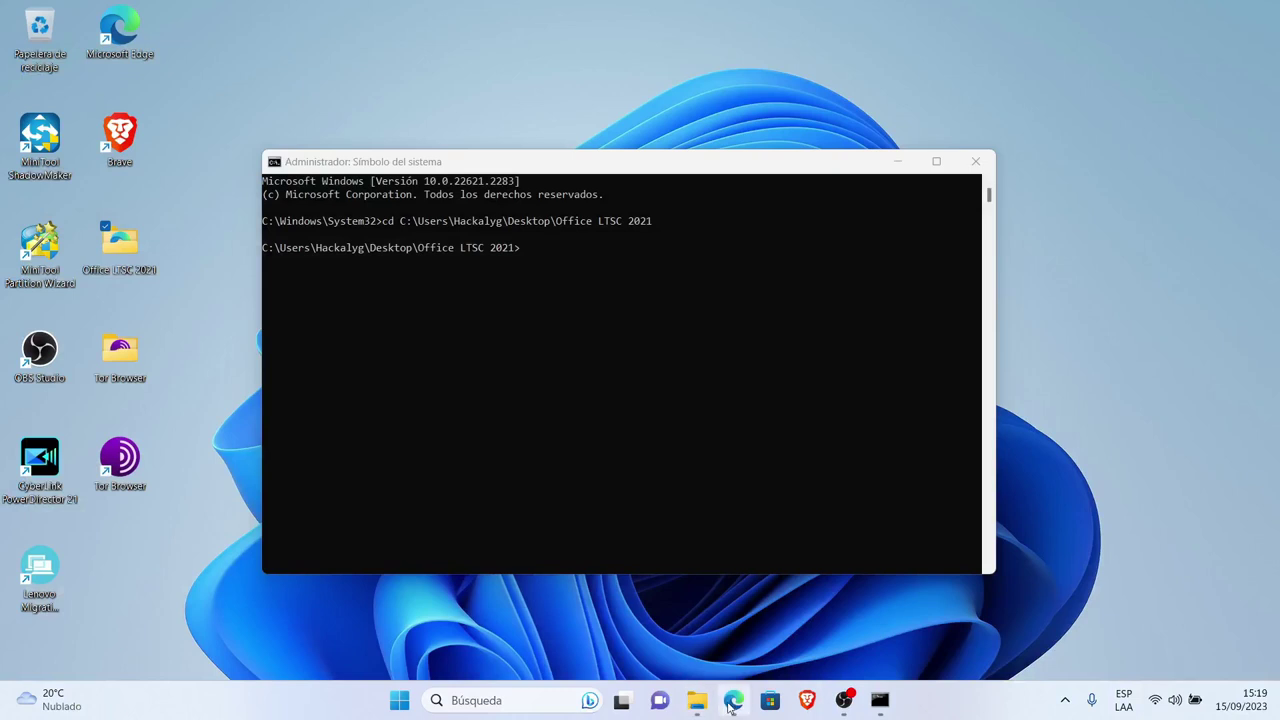
- Copy setup /configure configuration.xml from the Edge article again and paste it at the Office LTSC 2021 command prompt
{"action": "left_click", "coordinate": [733, 703]}
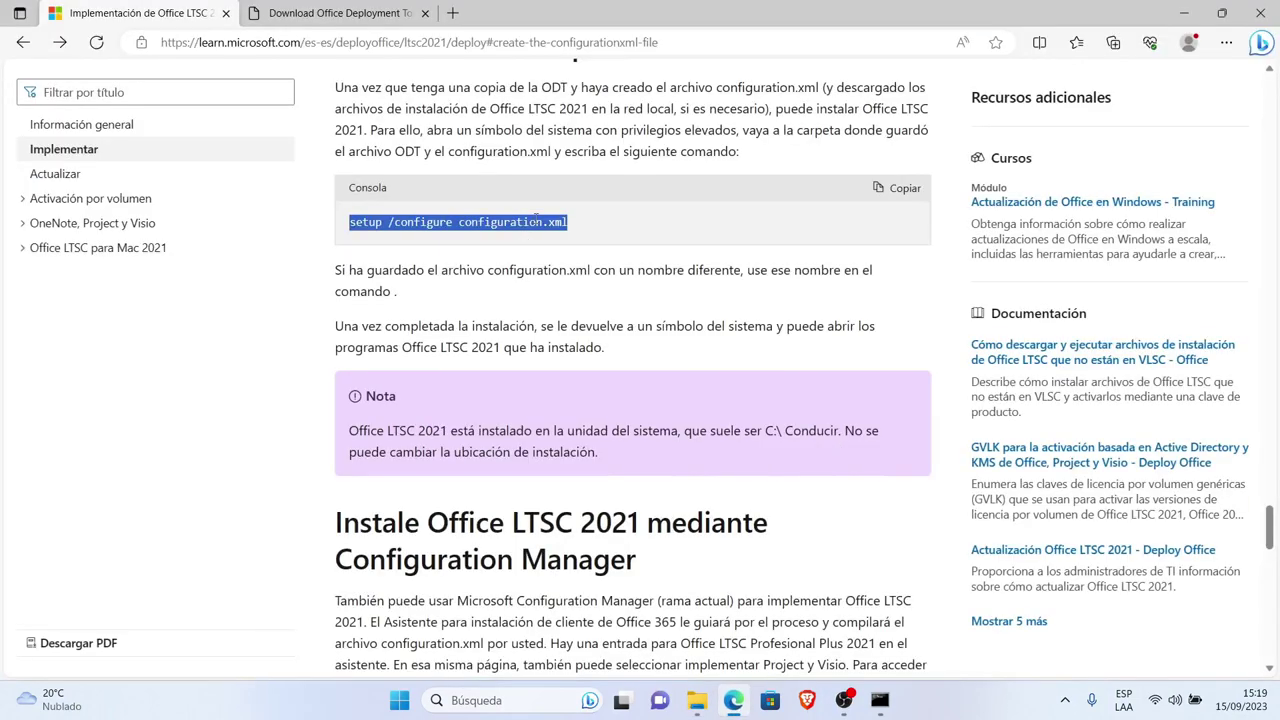
{"action": "right_click", "coordinate": [537, 218]}
{"action": "left_click", "coordinate": [566, 234]}
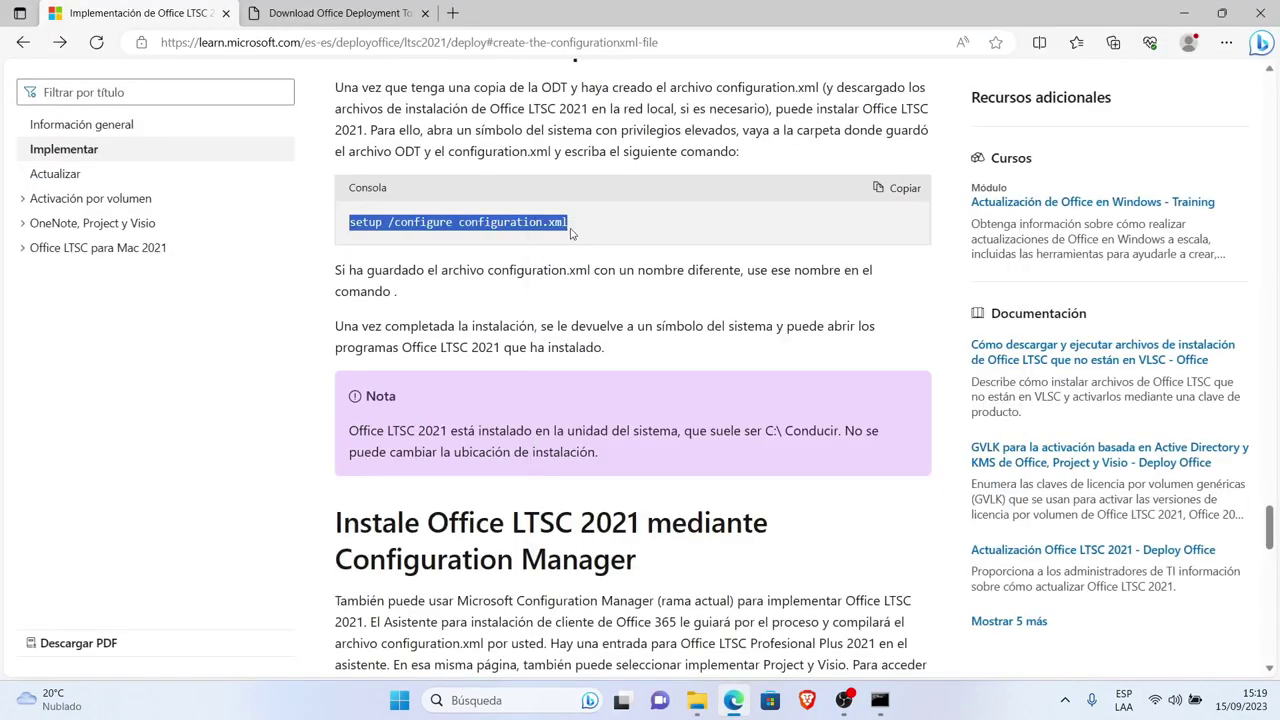
{"action": "left_click", "coordinate": [1183, 12]}
{"action": "left_click", "coordinate": [660, 288]}
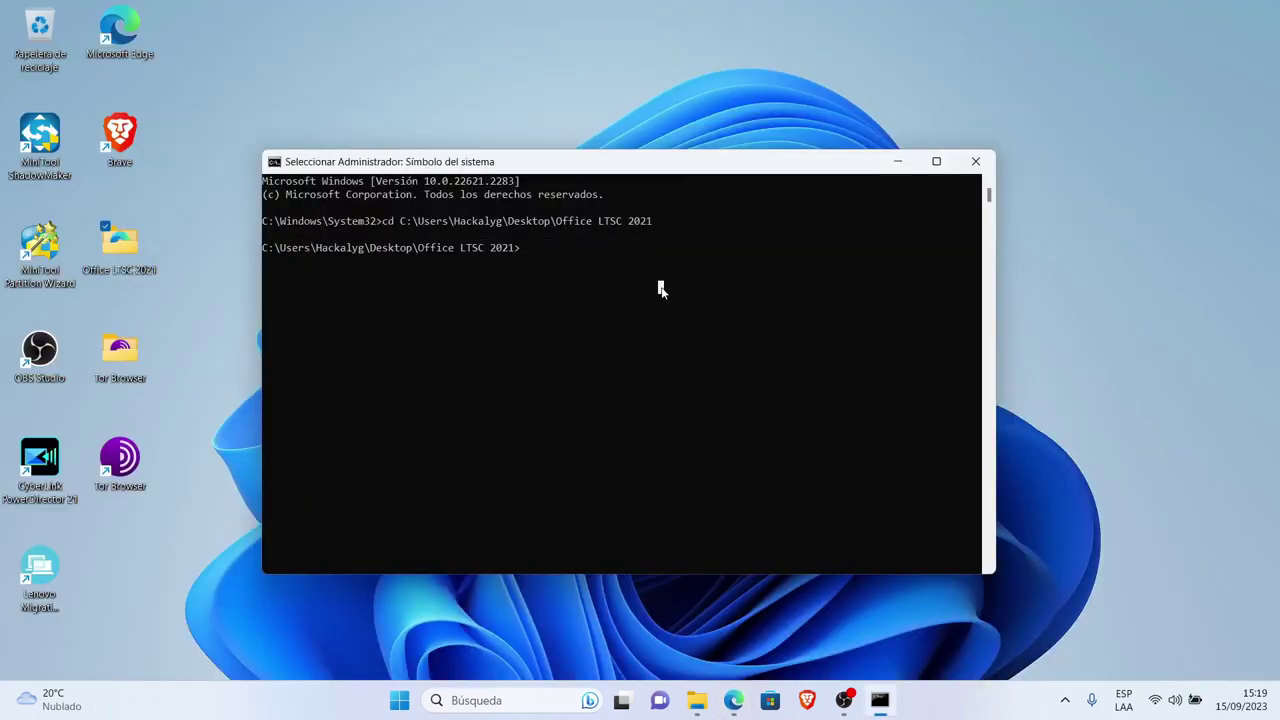
{"action": "key", "text": "ctrl+v"}
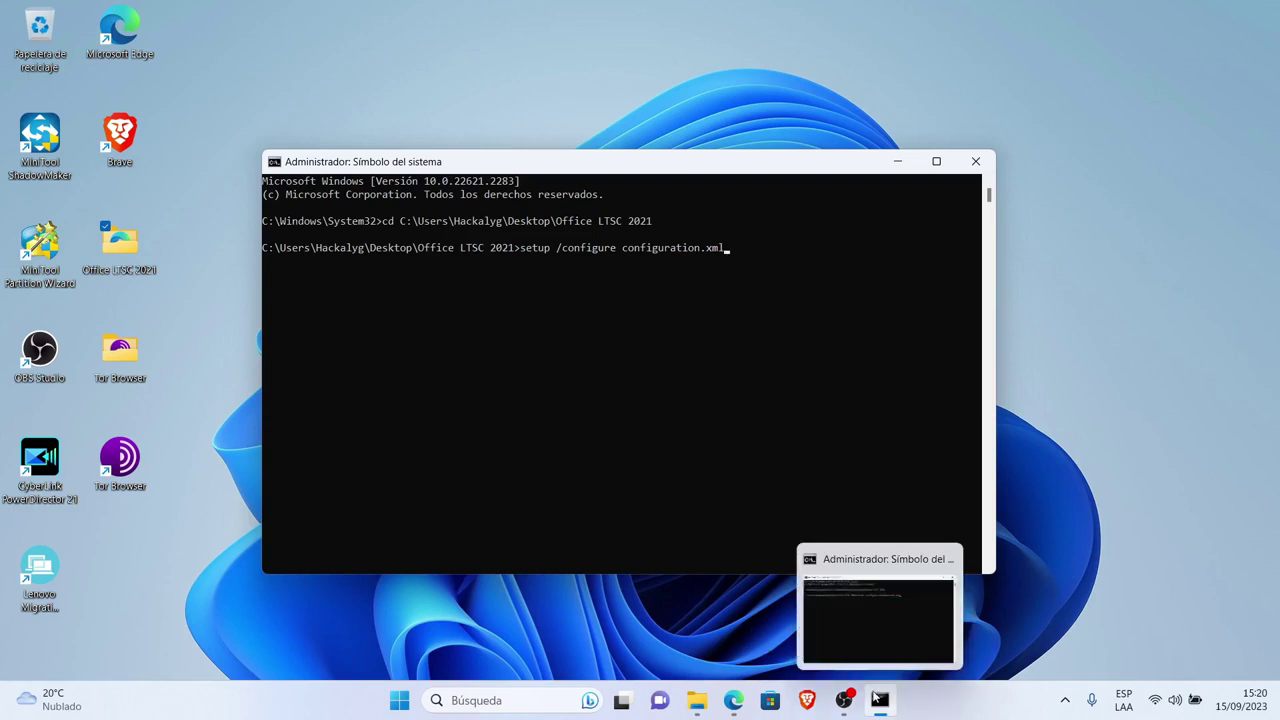
{"action": "left_click", "coordinate": [750, 285]}
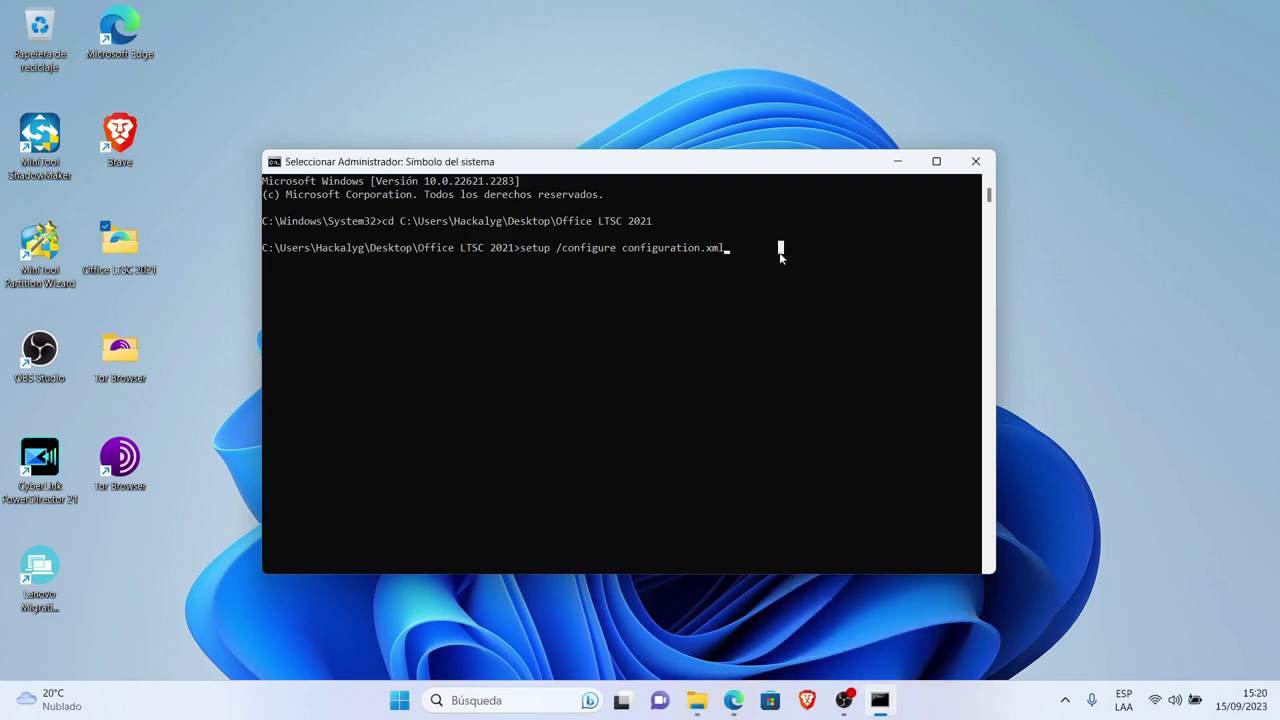
{"action": "key", "text": "Return"}
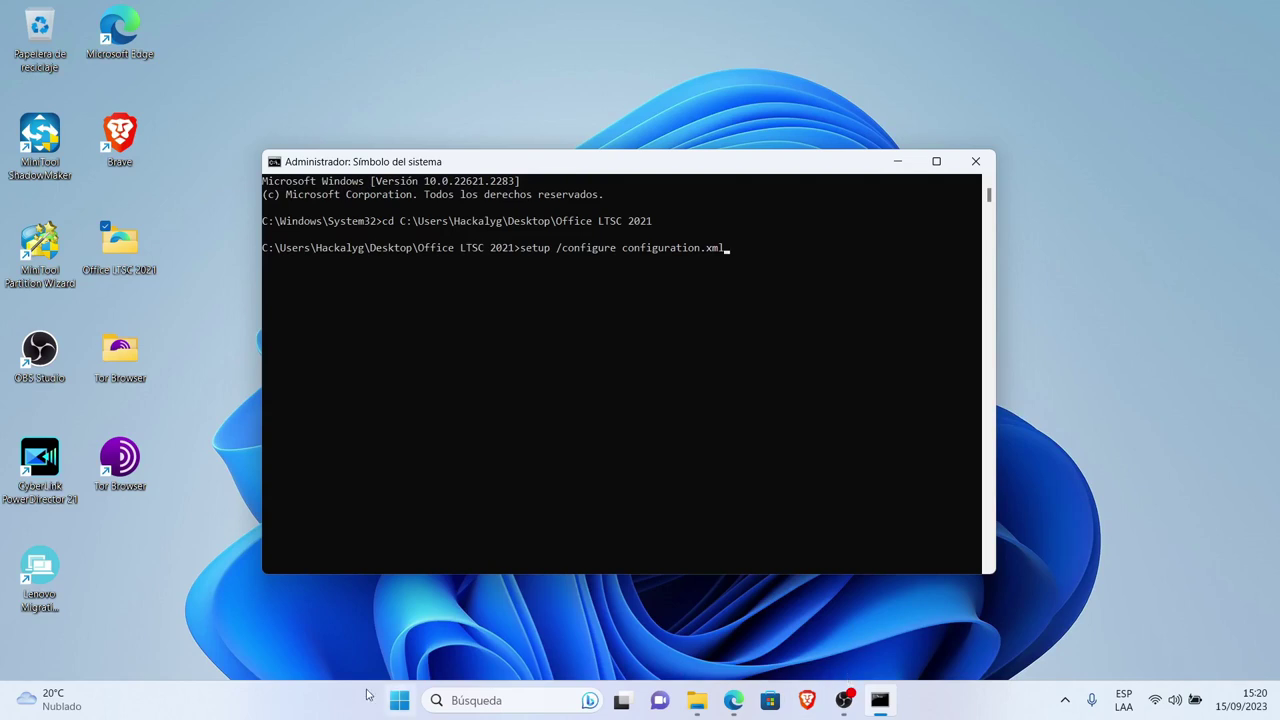
- Search the installed applications for Word, and clear the search text
{"action": "left_click", "coordinate": [400, 701]}
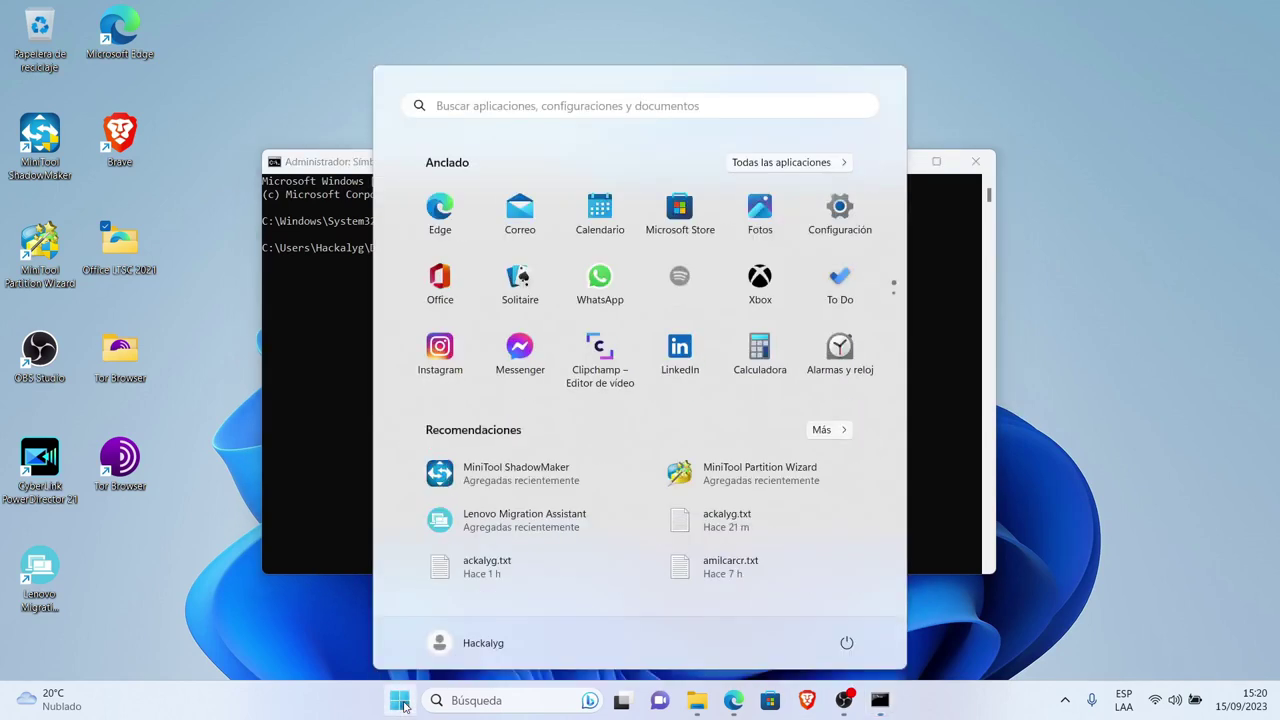
{"action": "left_click", "coordinate": [582, 104]}
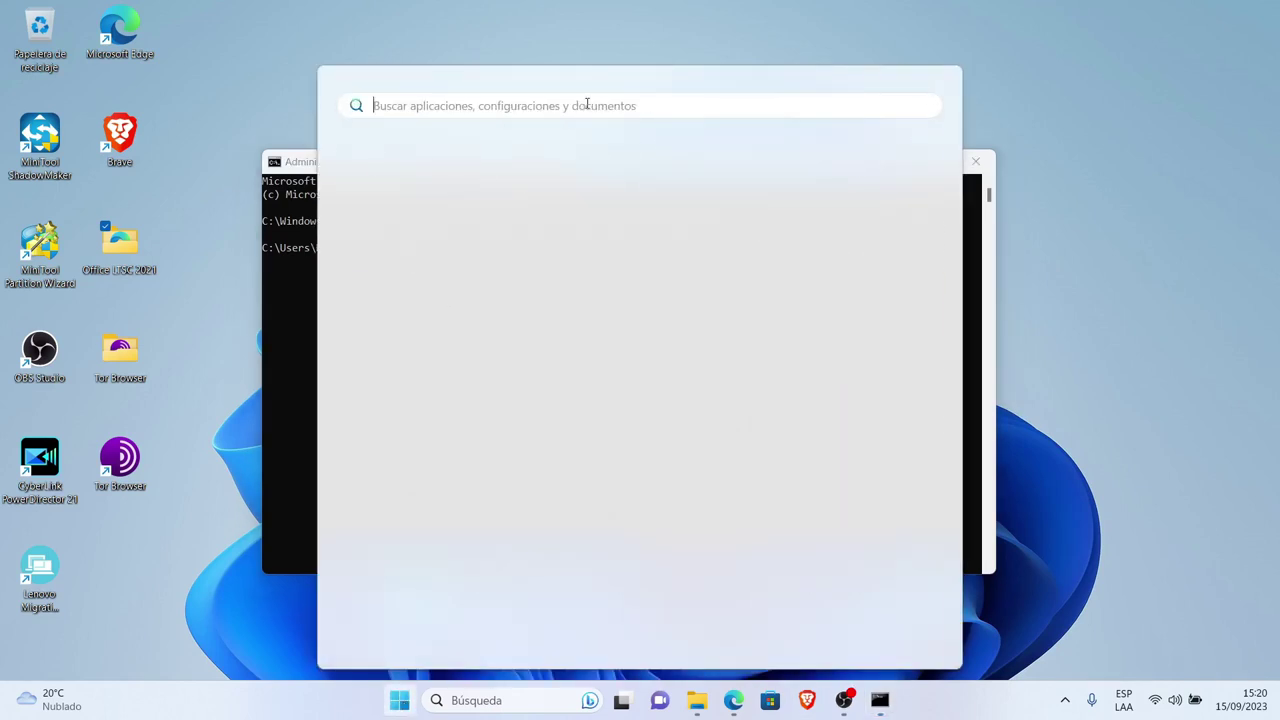
{"action": "type", "text": "wie"}
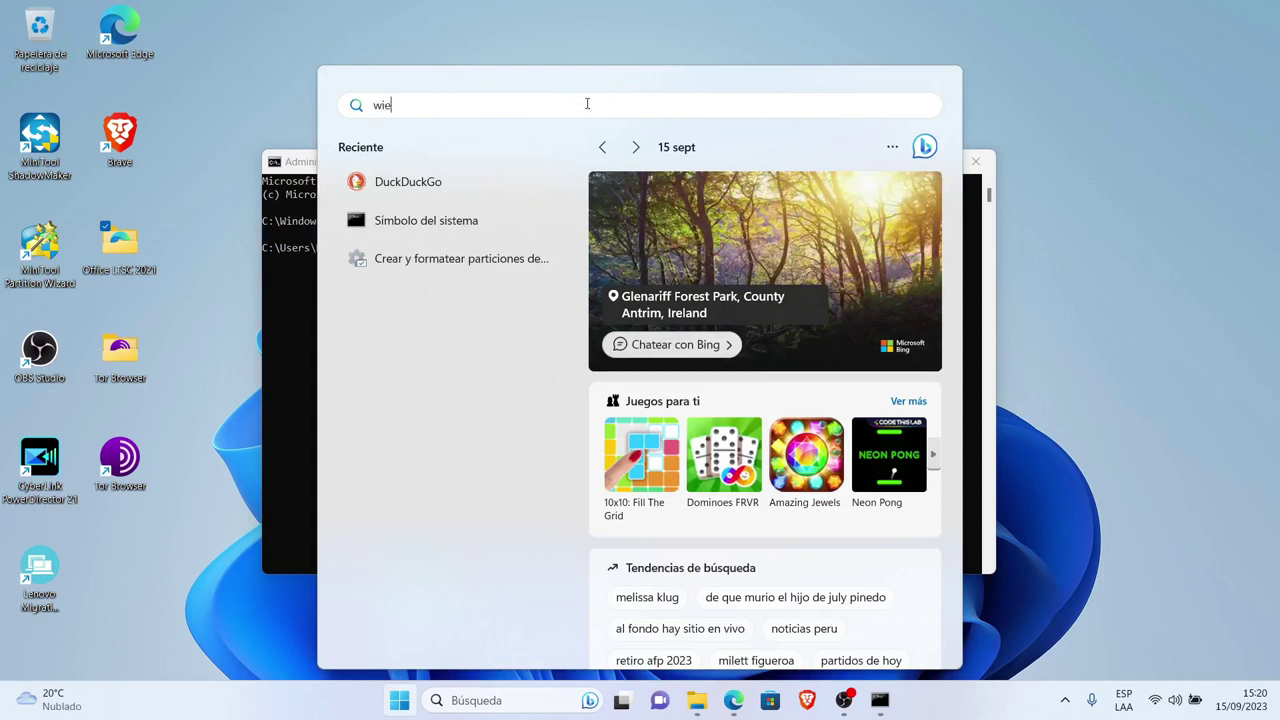
{"action": "key", "text": "BackSpace"}
{"action": "key", "text": "BackSpace"}
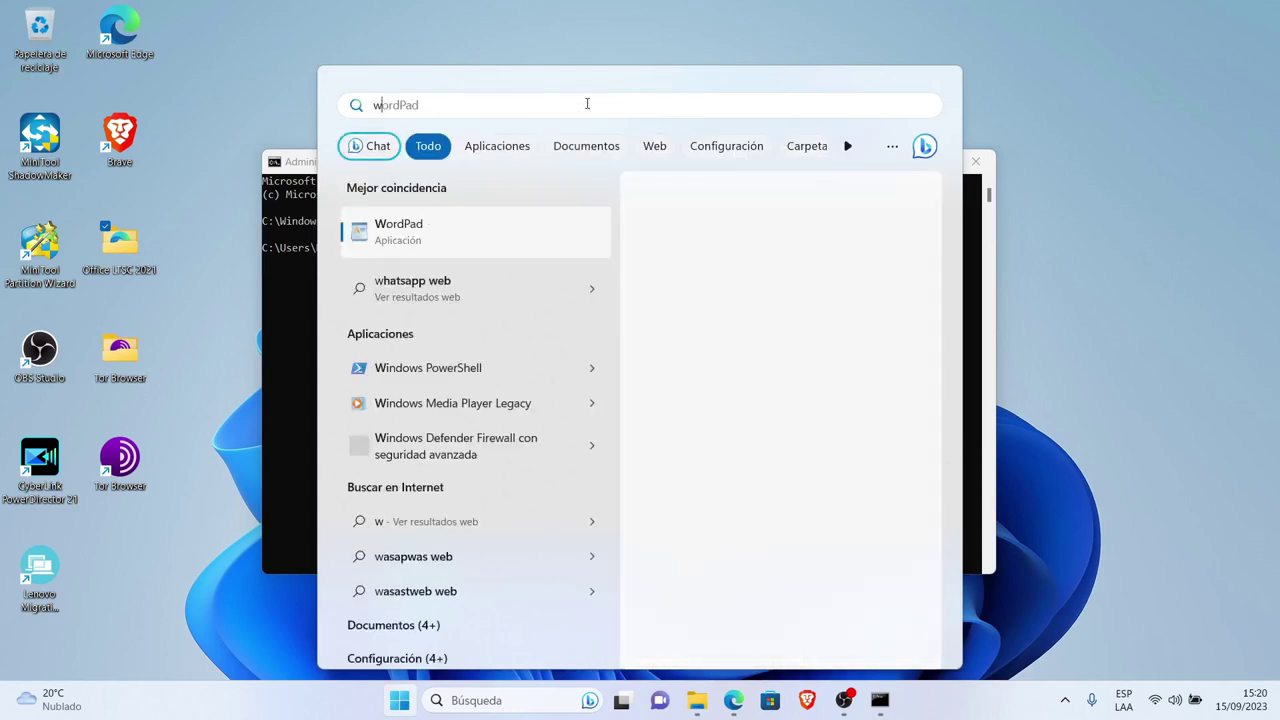
{"action": "type", "text": "od"}
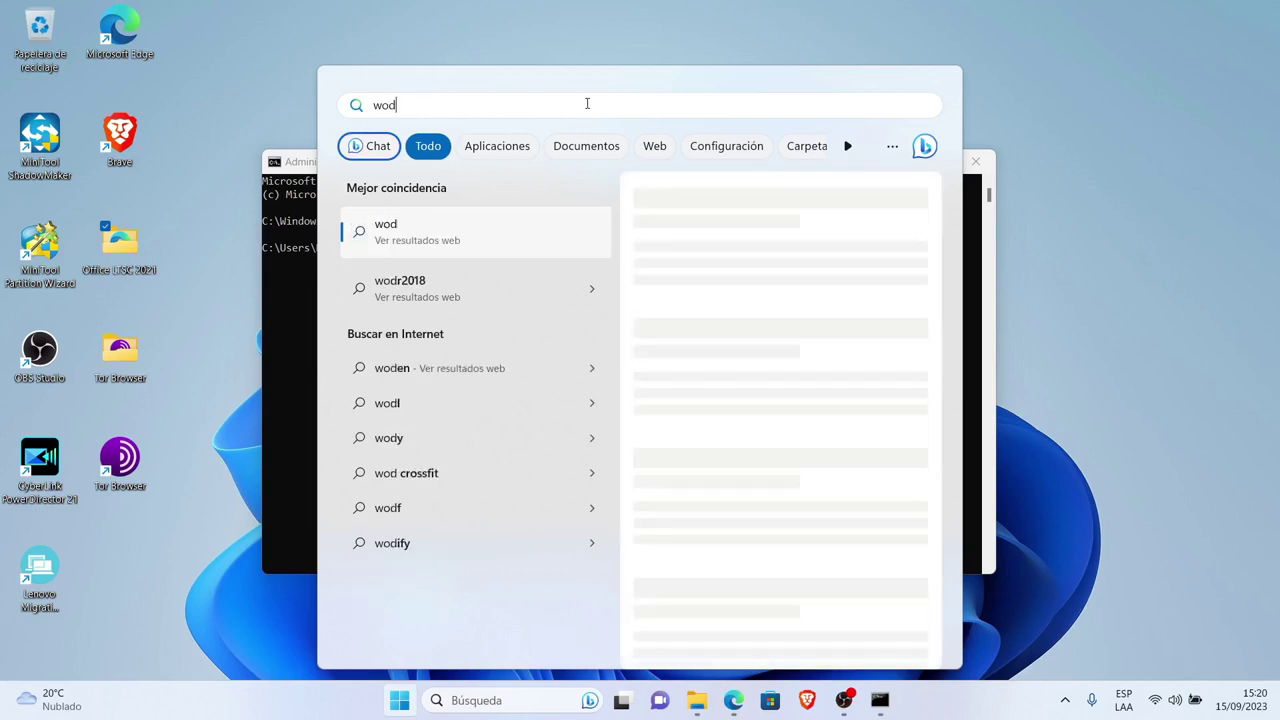
{"action": "key", "text": "BackSpace"}
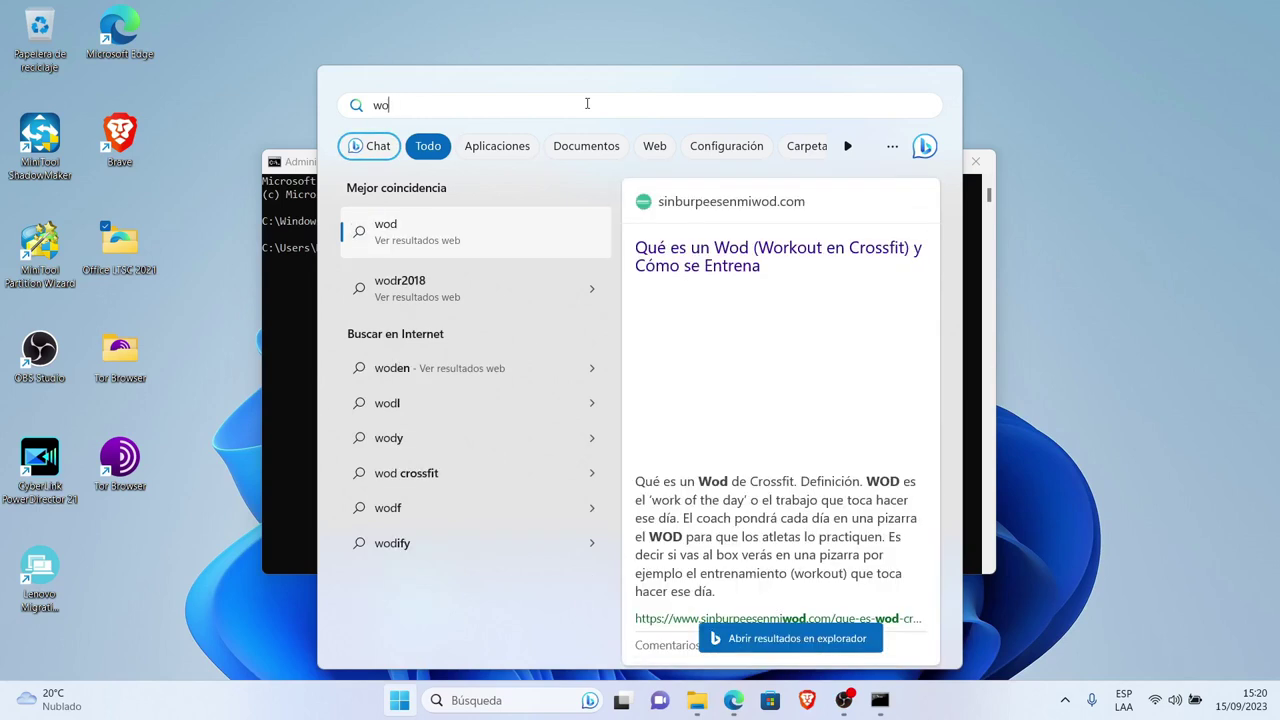
{"action": "type", "text": "rd"}
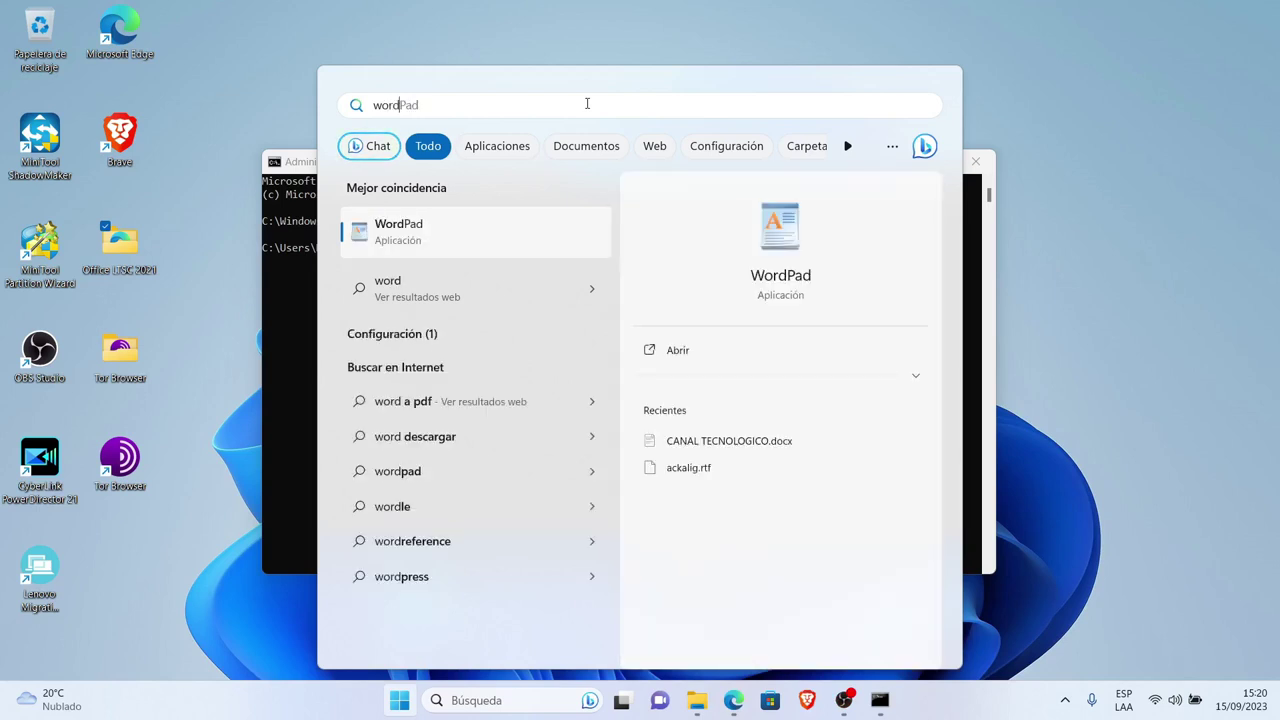
{"action": "key", "text": "BackSpace"}
{"action": "key", "text": "BackSpace"}
{"action": "key", "text": "BackSpace"}
{"action": "key", "text": "BackSpace"}
{"action": "key", "text": "BackSpace"}
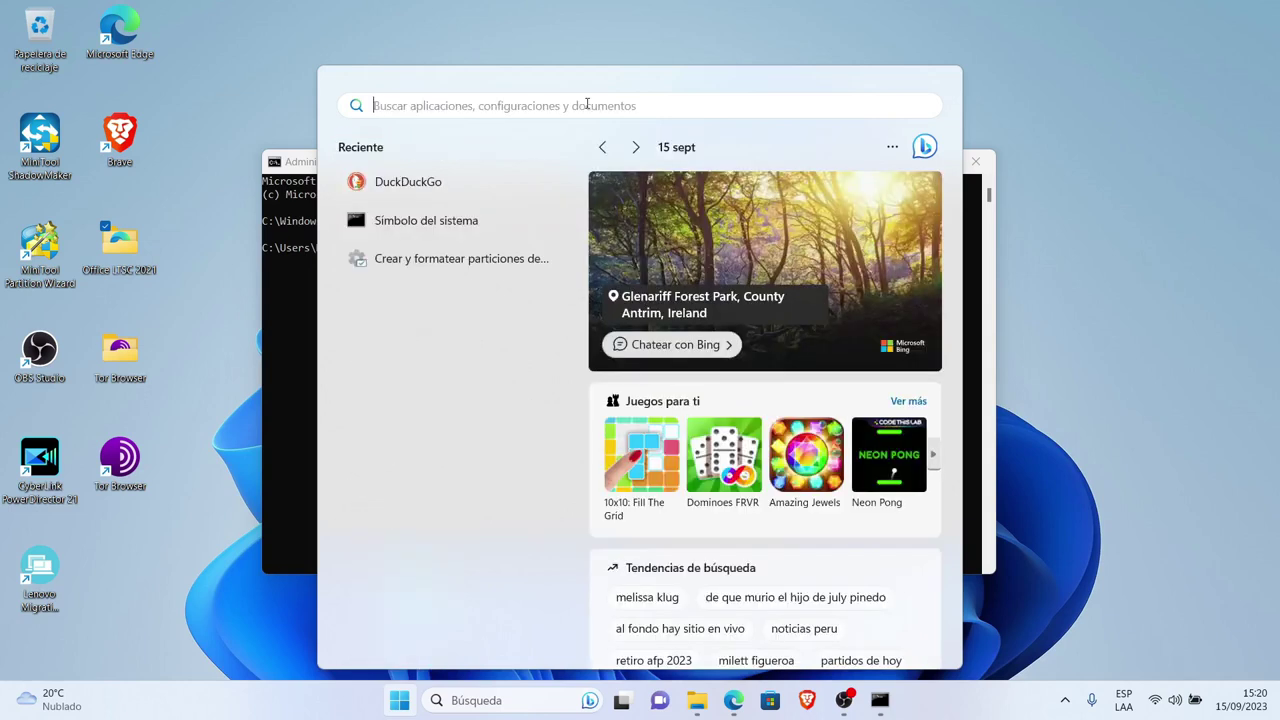
- Dismiss the application search, run setup /configure configuration.xml from the Office LTSC 2021 folder, and minimize the command prompt
{"action": "left_click", "coordinate": [1191, 100]}
{"action": "left_click", "coordinate": [799, 286]}
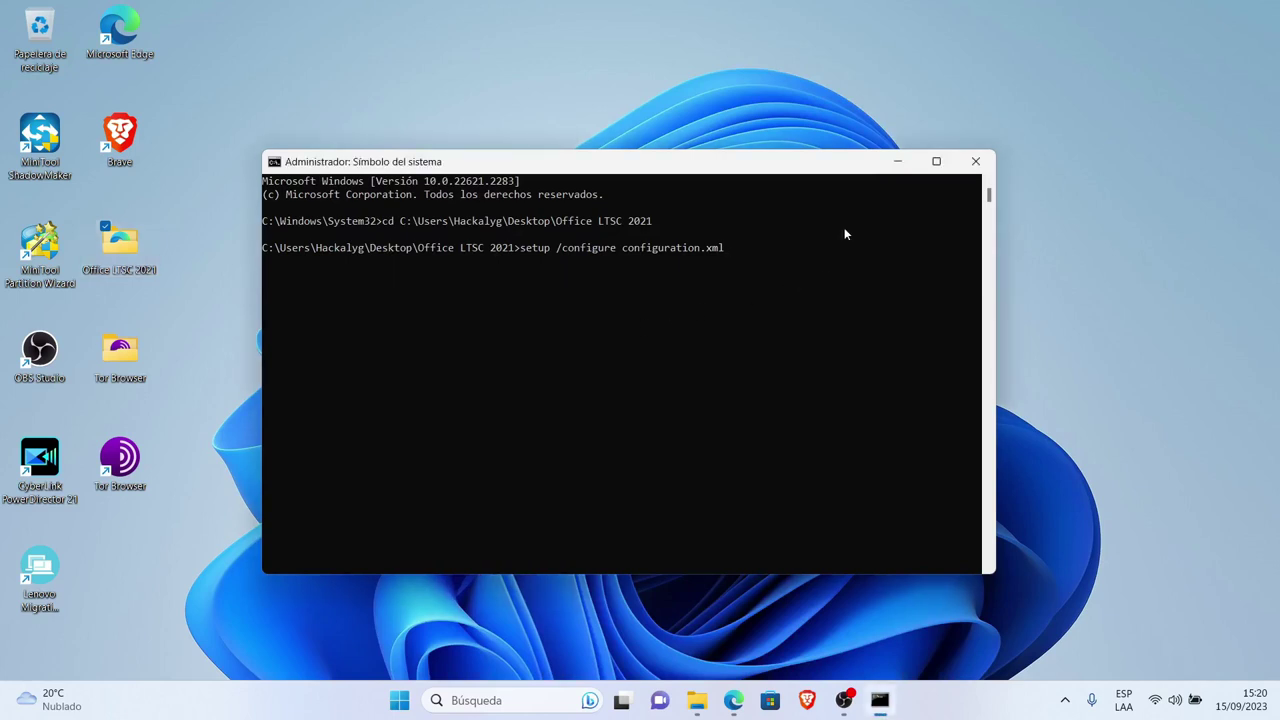
{"action": "key", "text": "Return"}
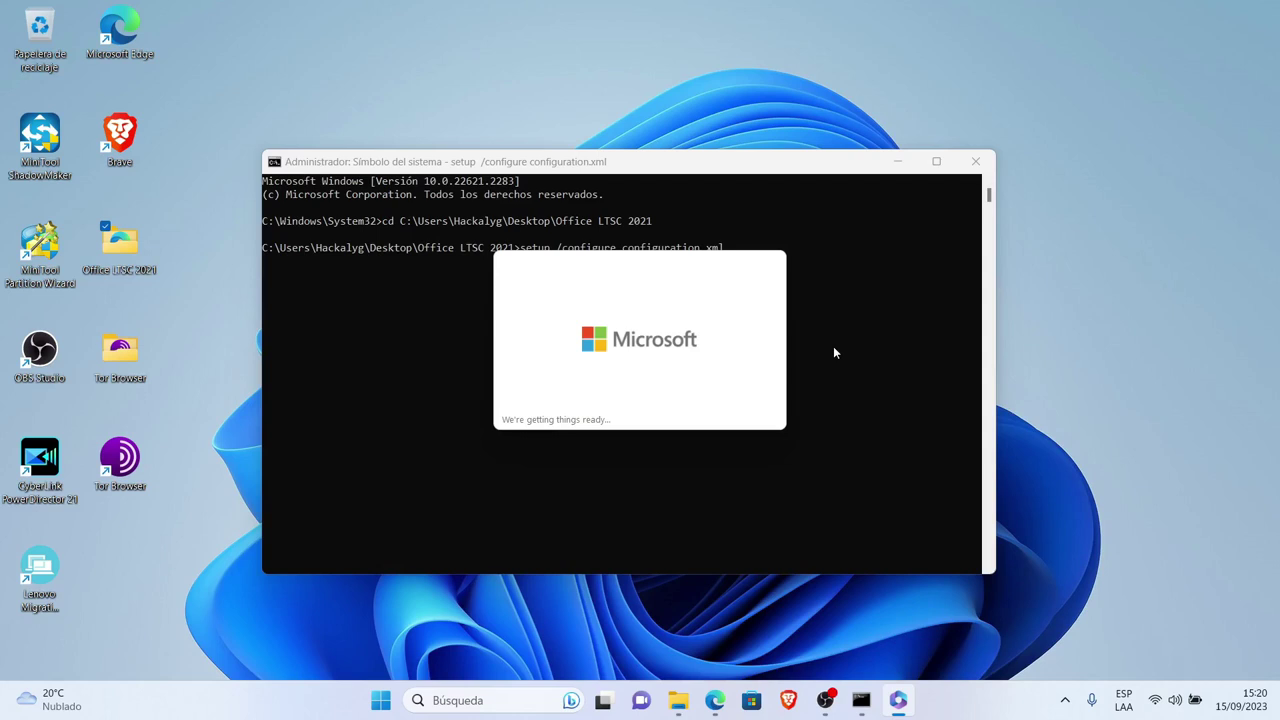
{"action": "left_click", "coordinate": [899, 161]}
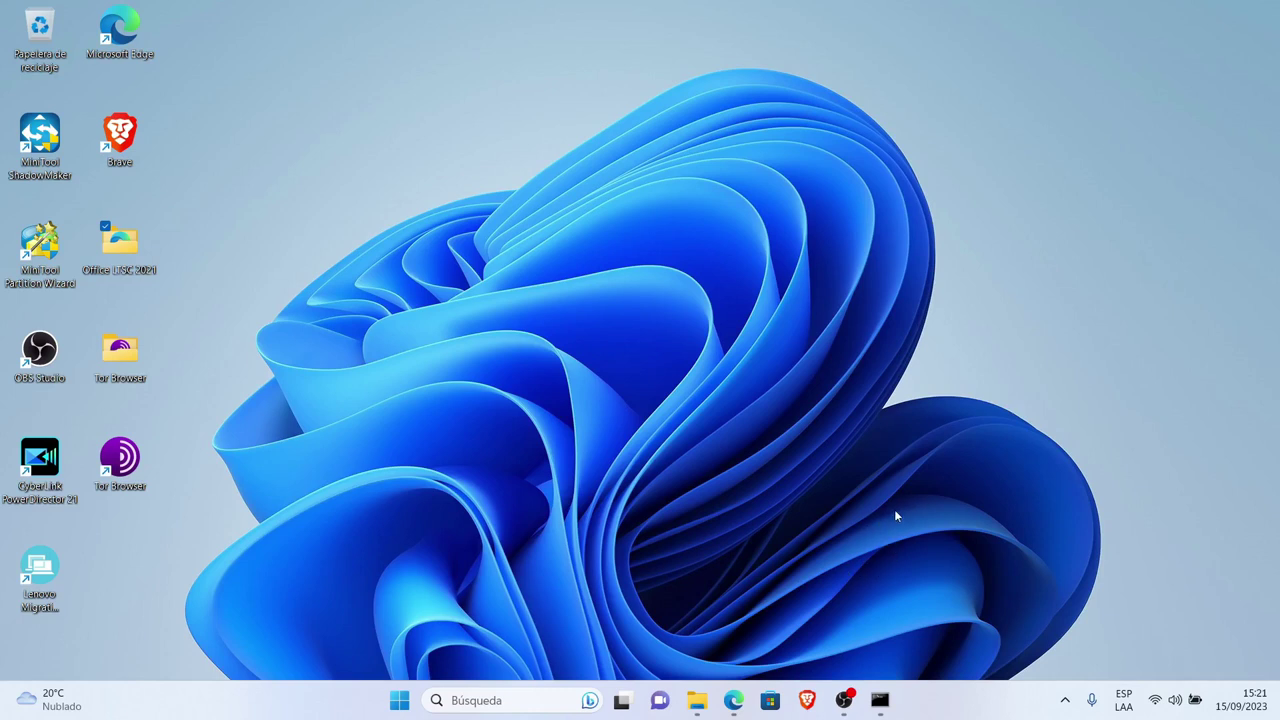
{"action": "left_click", "coordinate": [844, 700]}
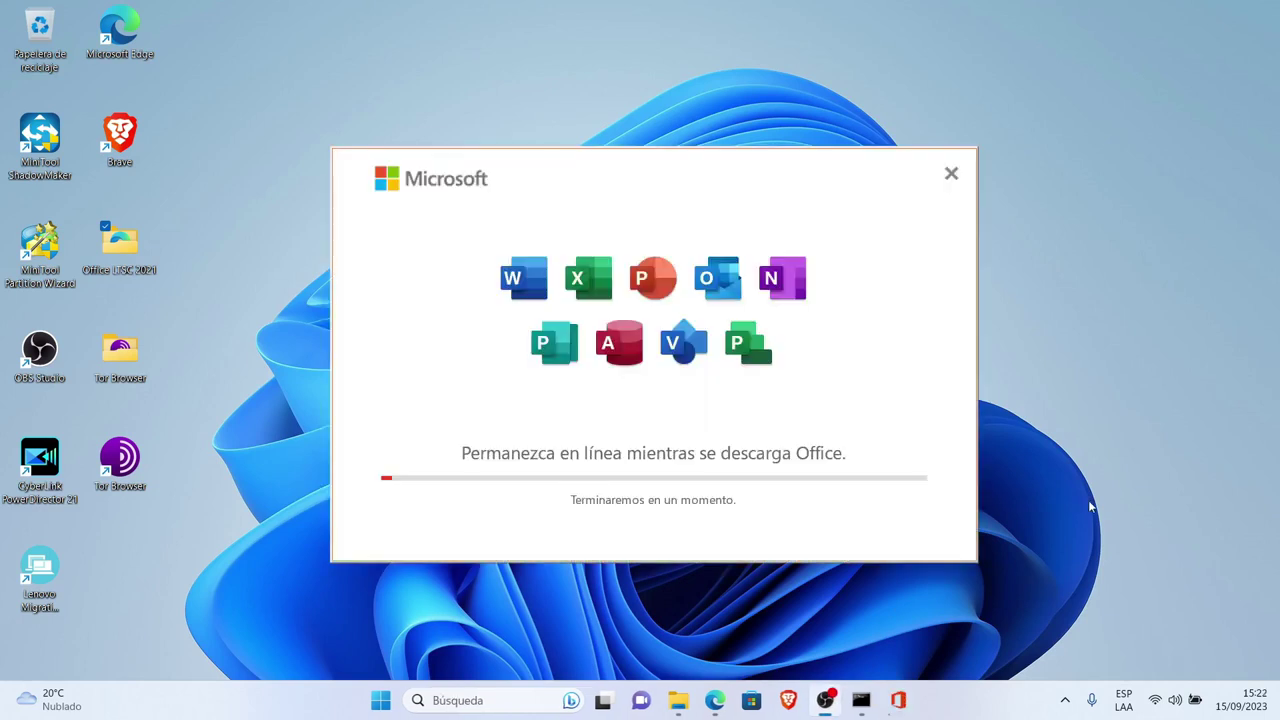
{"action": "left_click", "coordinate": [826, 702]}
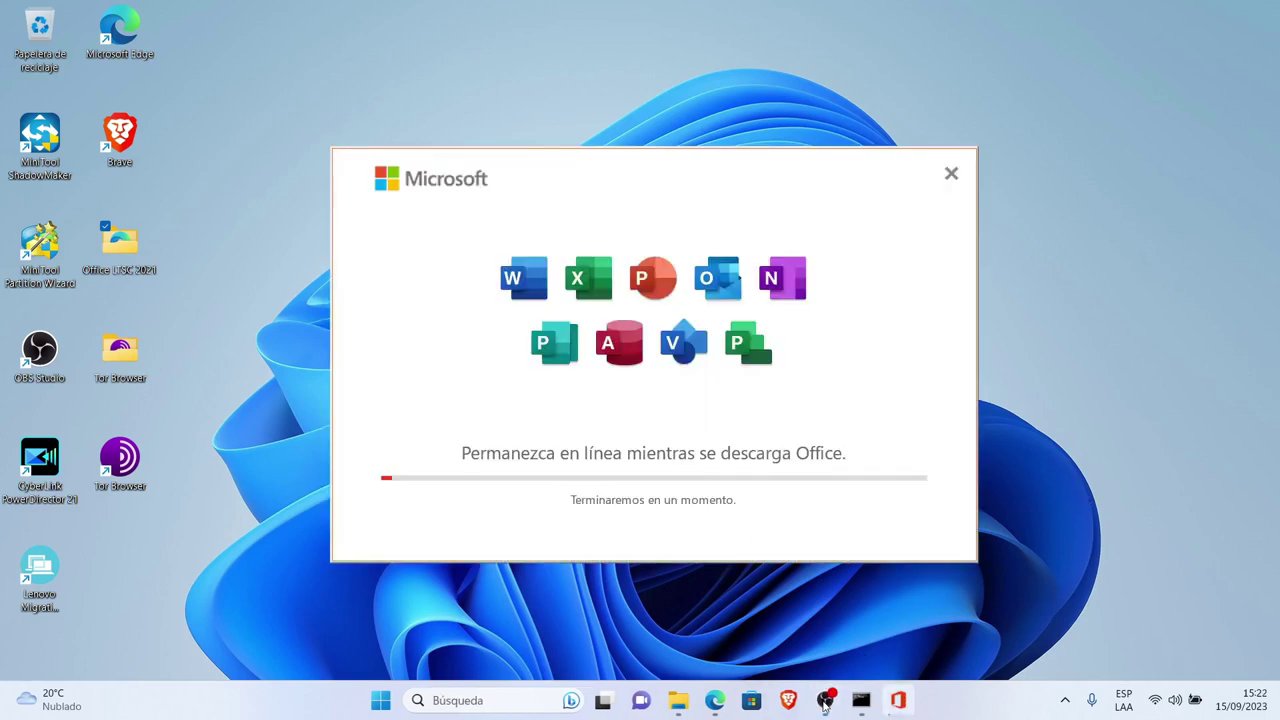
{"action": "left_click", "coordinate": [825, 702]}
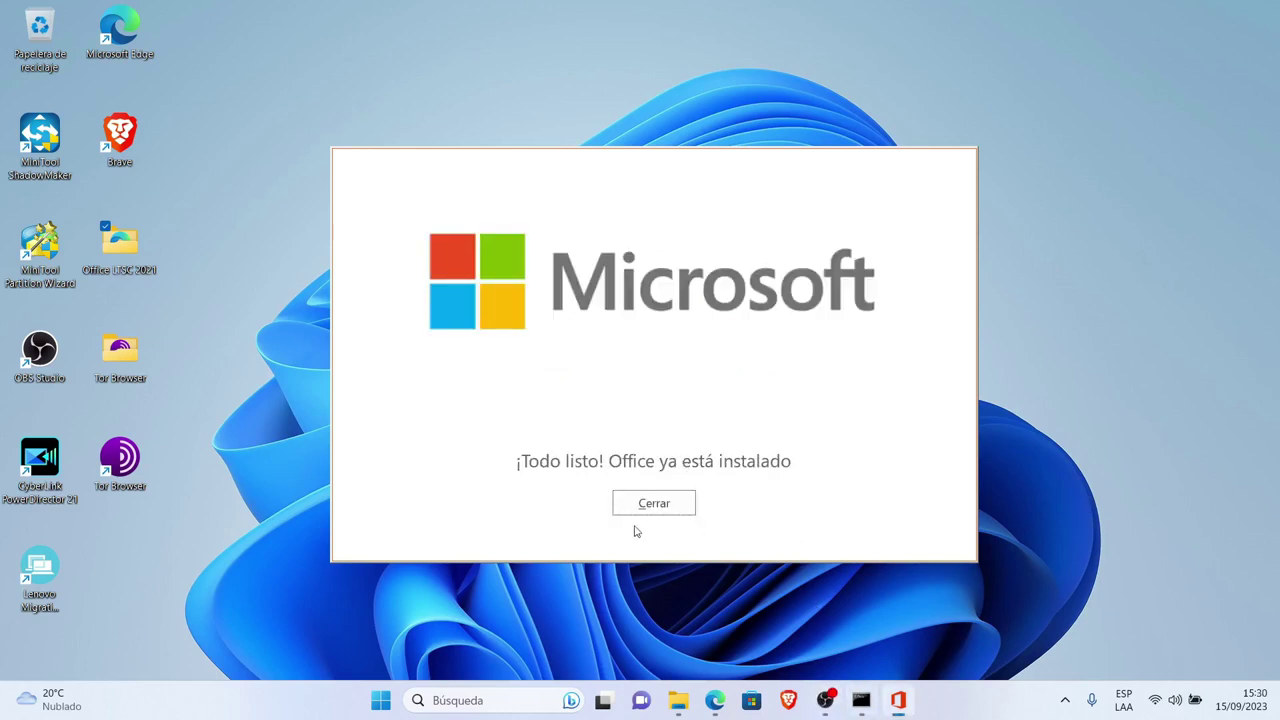
- Close the finished Office installer, check the command prompt, and minimize it again
{"action": "left_click", "coordinate": [677, 498]}
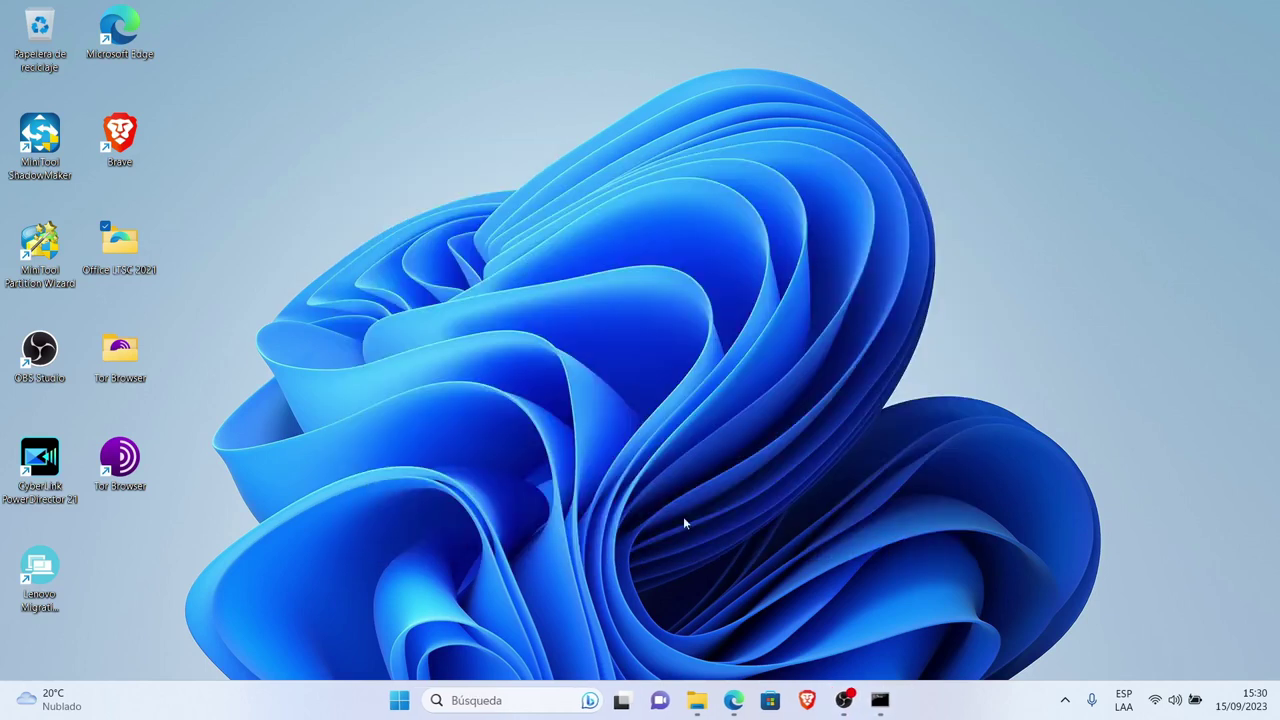
{"action": "left_click", "coordinate": [880, 701]}
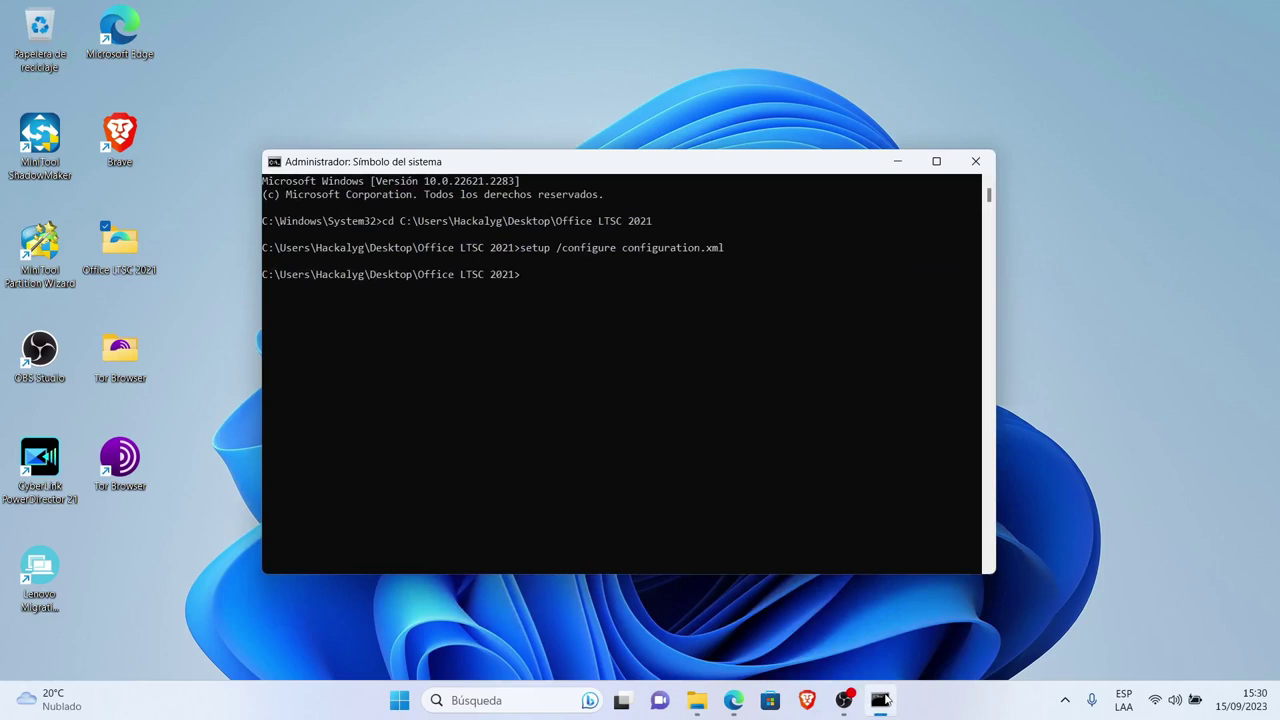
{"action": "left_click", "coordinate": [905, 163]}
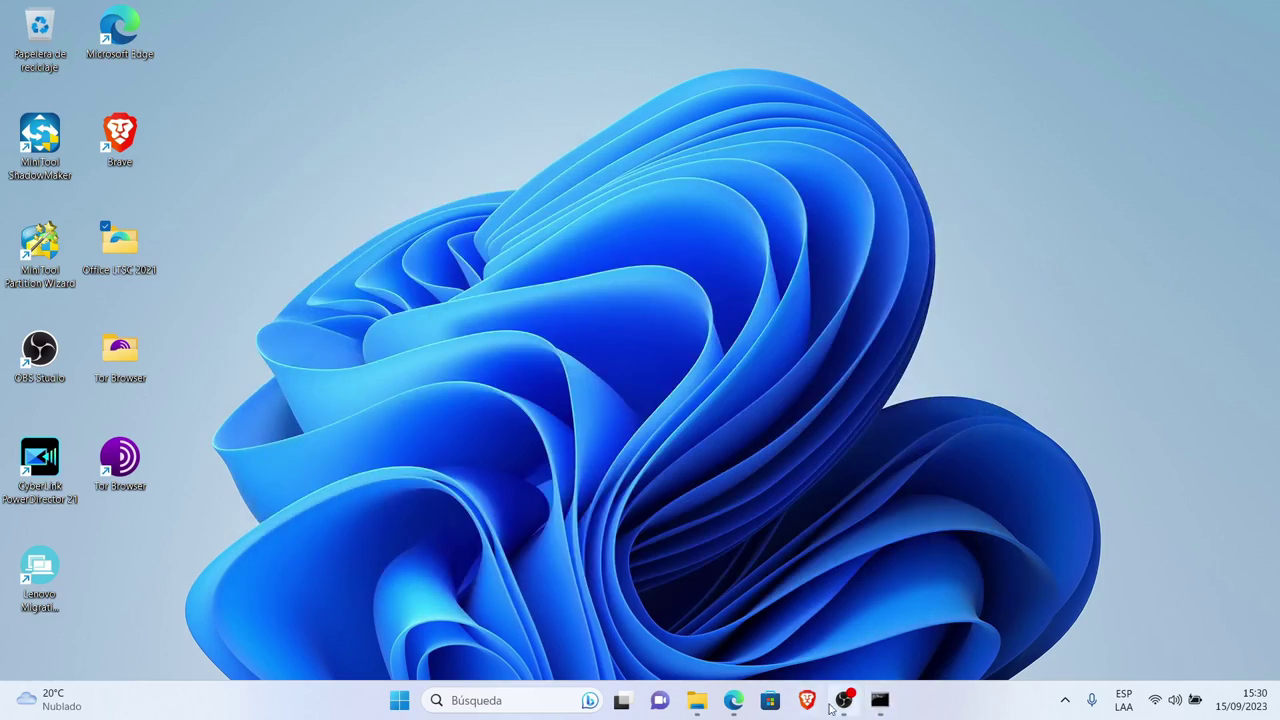
- Launch Word from the recent application searches and accept the Microsoft Office LTSC Professional Plus 2021 licence agreement
{"action": "left_click", "coordinate": [400, 702]}
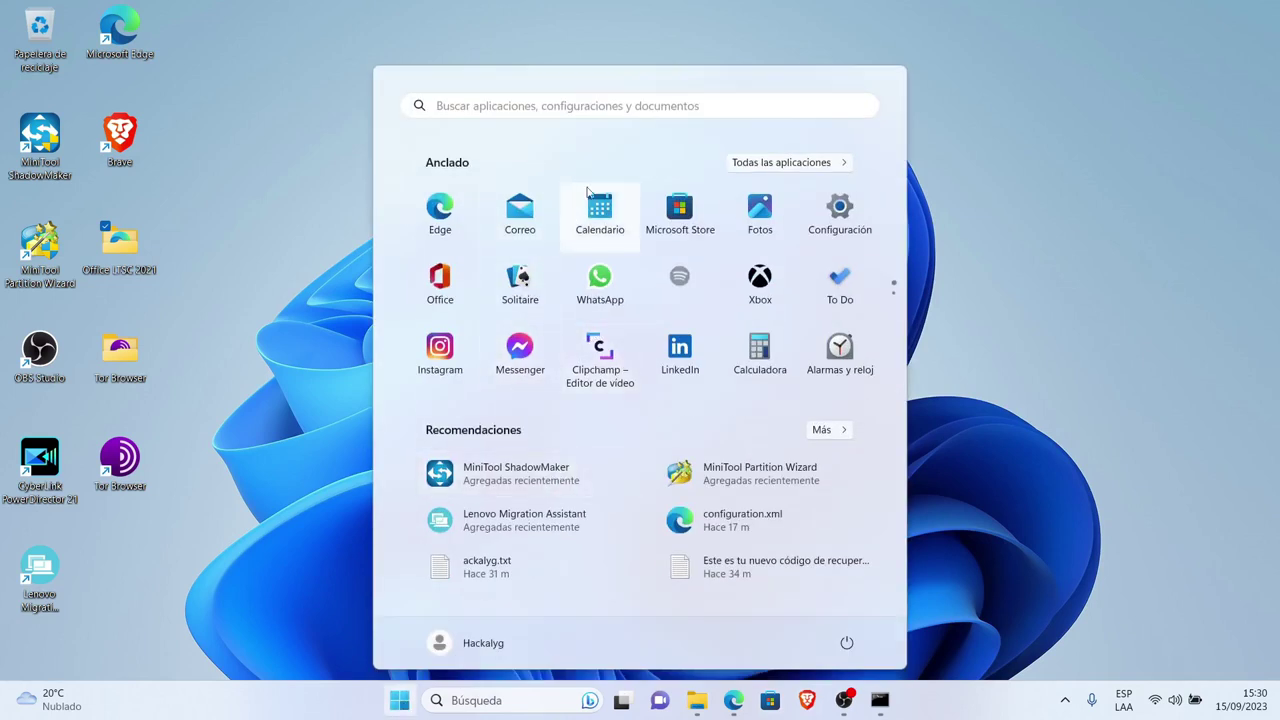
{"action": "left_click", "coordinate": [634, 108]}
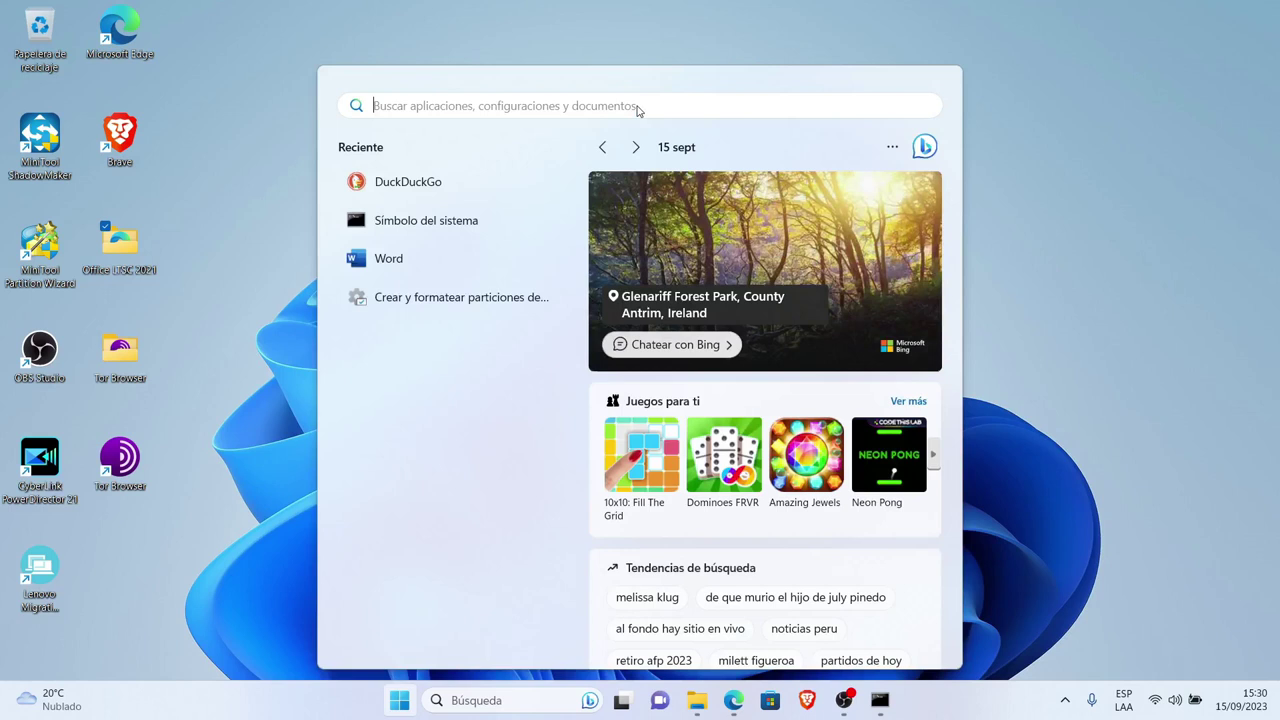
{"action": "left_click", "coordinate": [401, 262]}
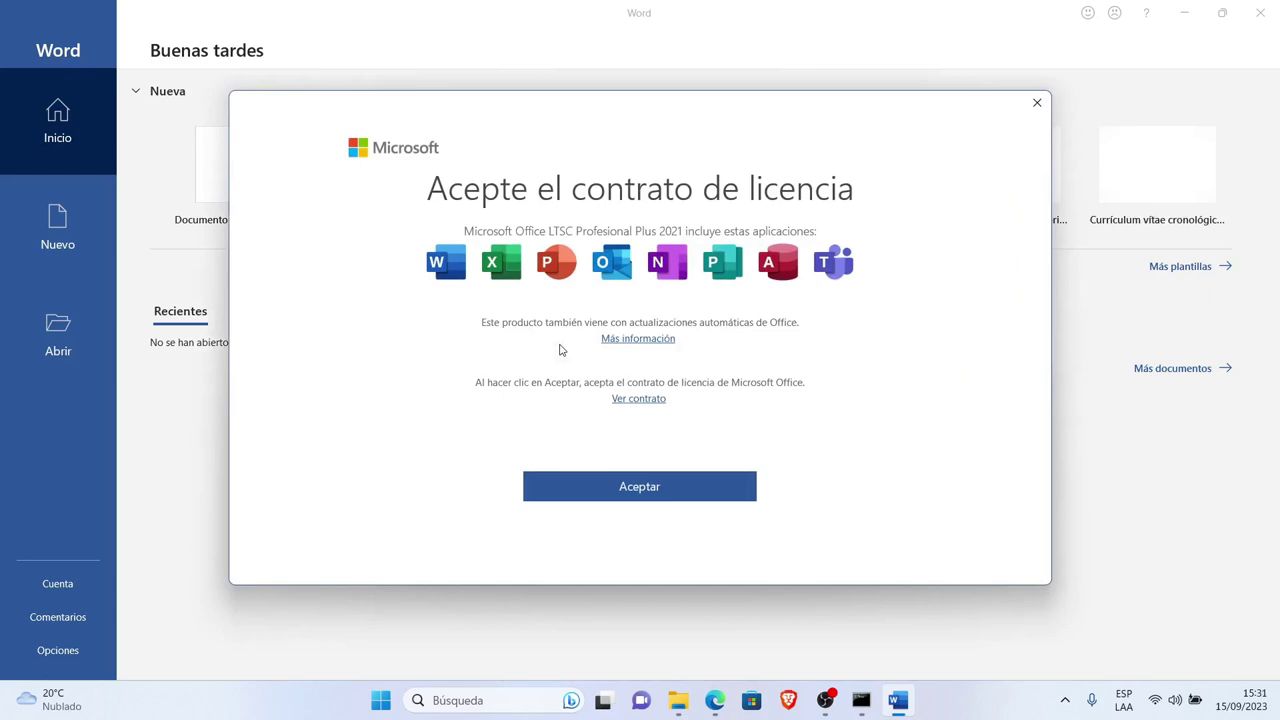
{"action": "left_click", "coordinate": [640, 488]}
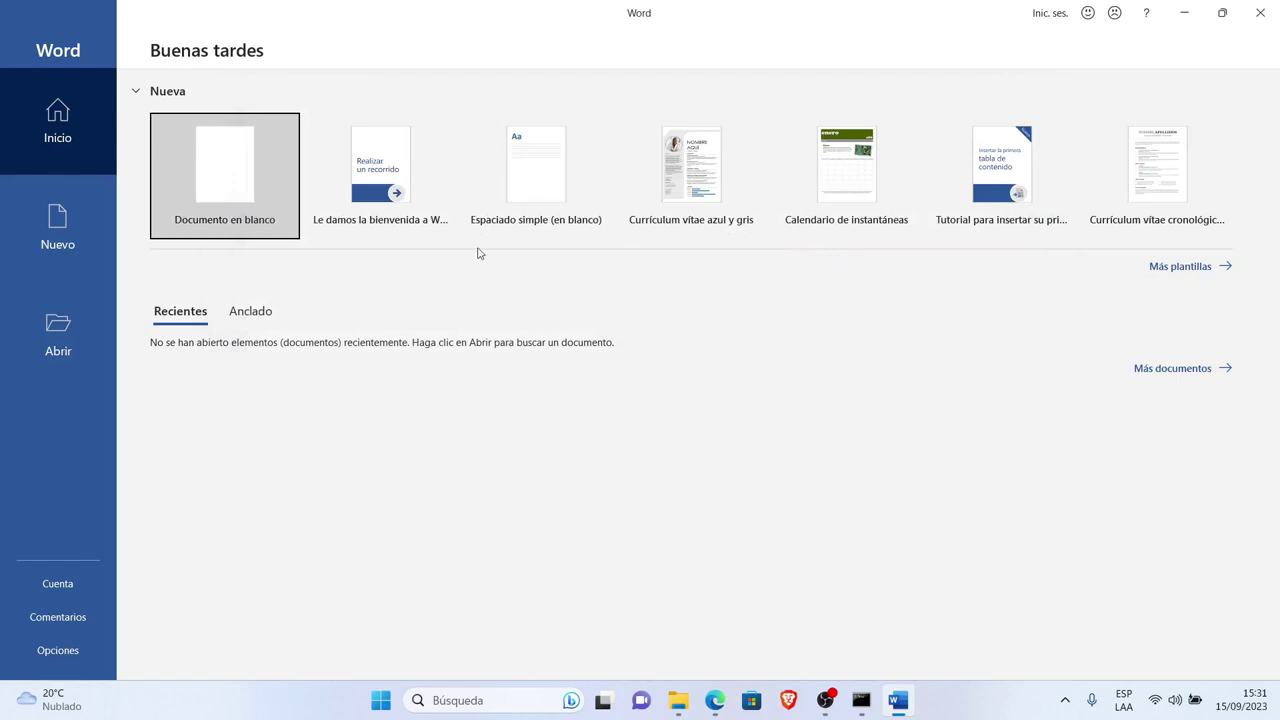
{"action": "left_click", "coordinate": [59, 588]}
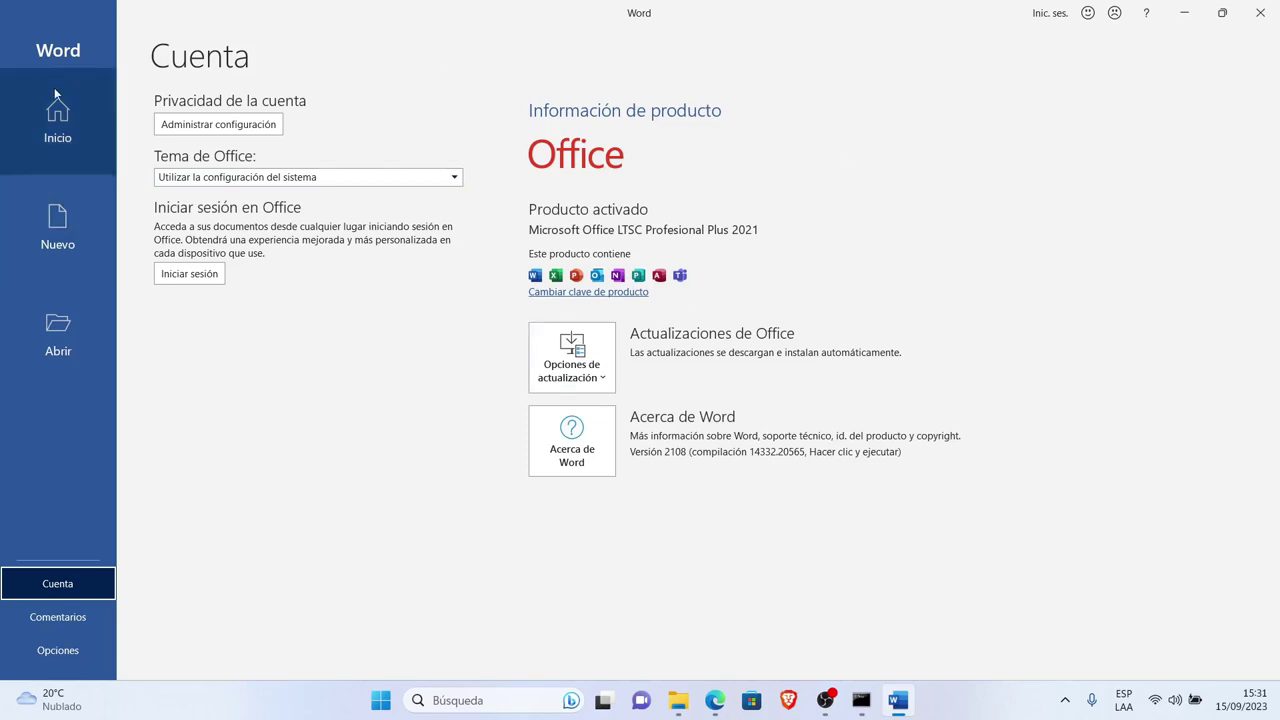
{"action": "left_click", "coordinate": [69, 126]}
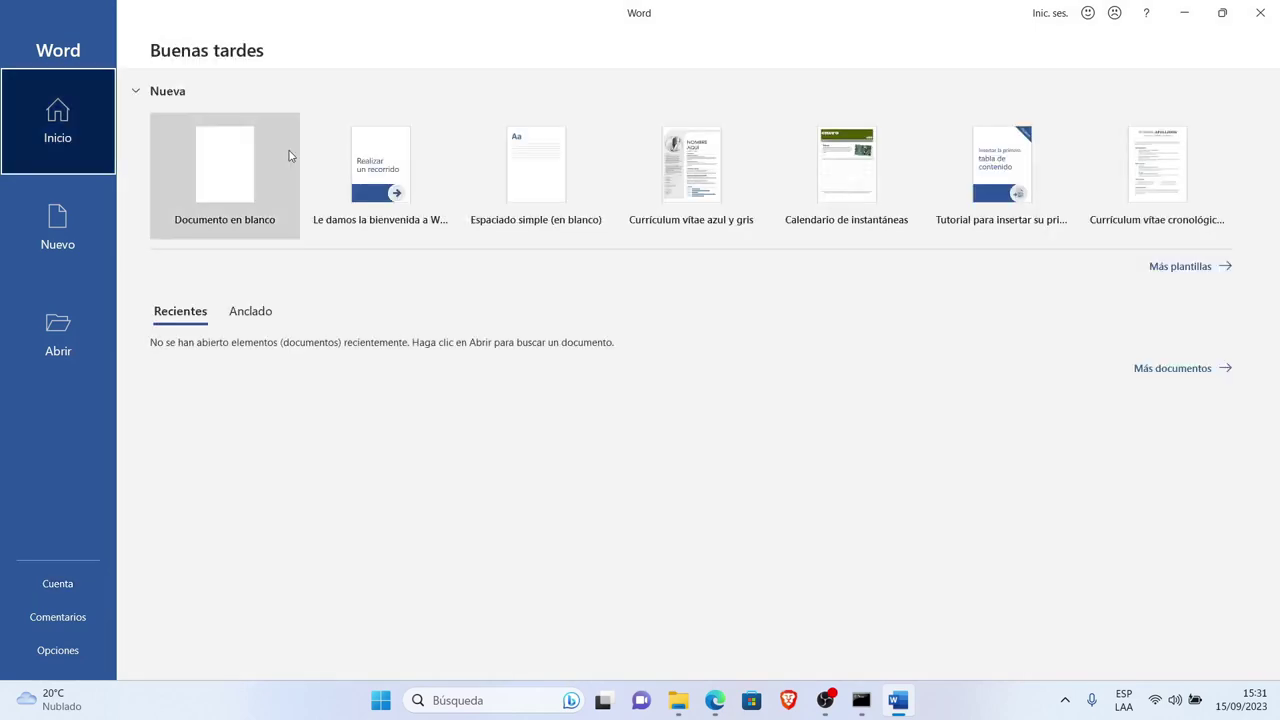
- Create a blank Word document to test the installation, and close Word
{"action": "left_click", "coordinate": [241, 176]}
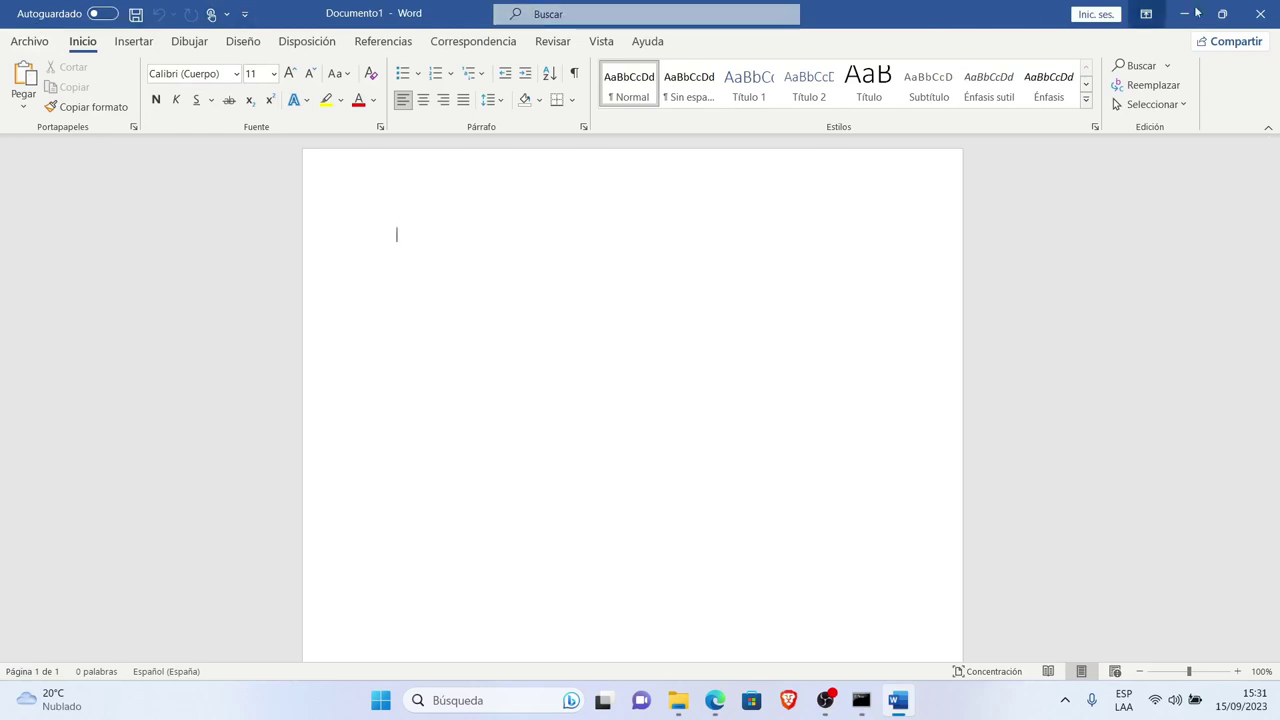
{"action": "left_click", "coordinate": [1260, 13]}
{"action": "left_click", "coordinate": [1260, 13]}
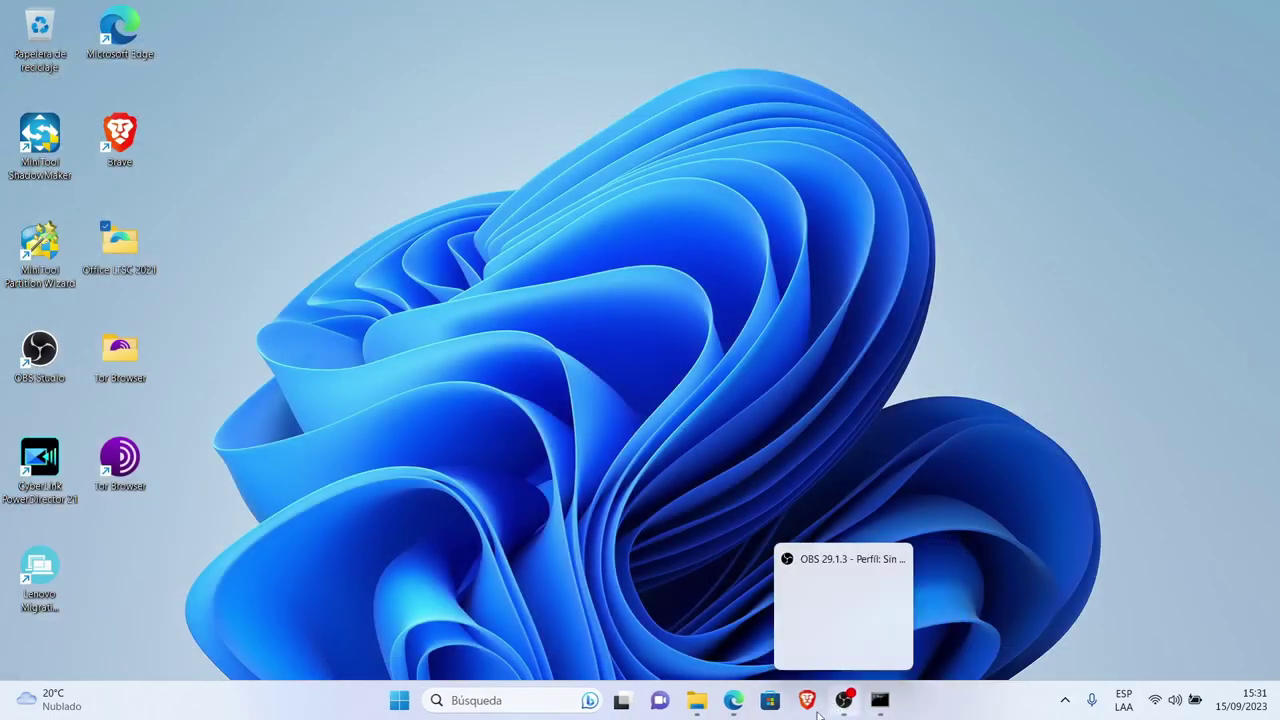
- Open the Start menu to view the recently added Office applications
{"action": "left_click", "coordinate": [399, 700]}
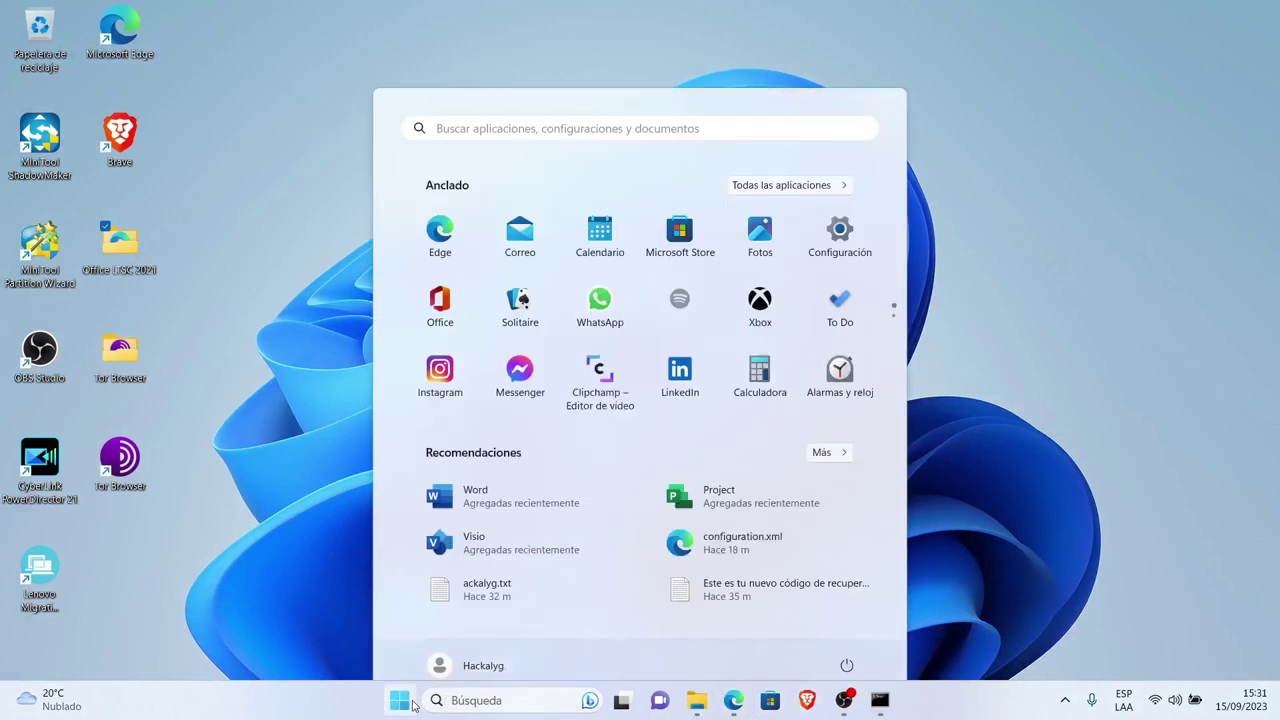